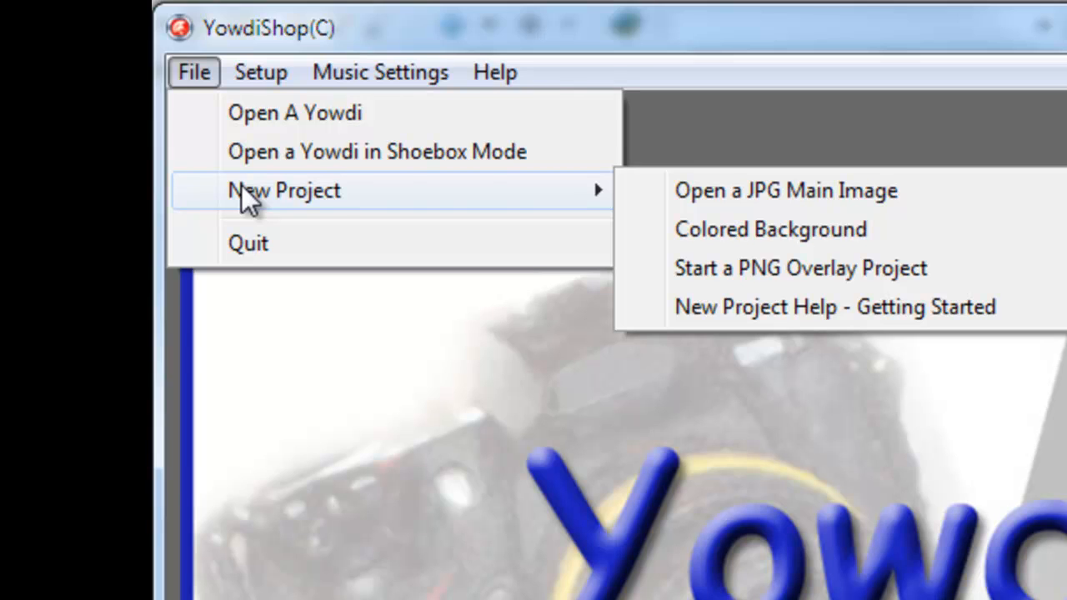
# Start a new colored-background project and set the background color to blue #FF4683FD
pyautogui.click(682, 225)
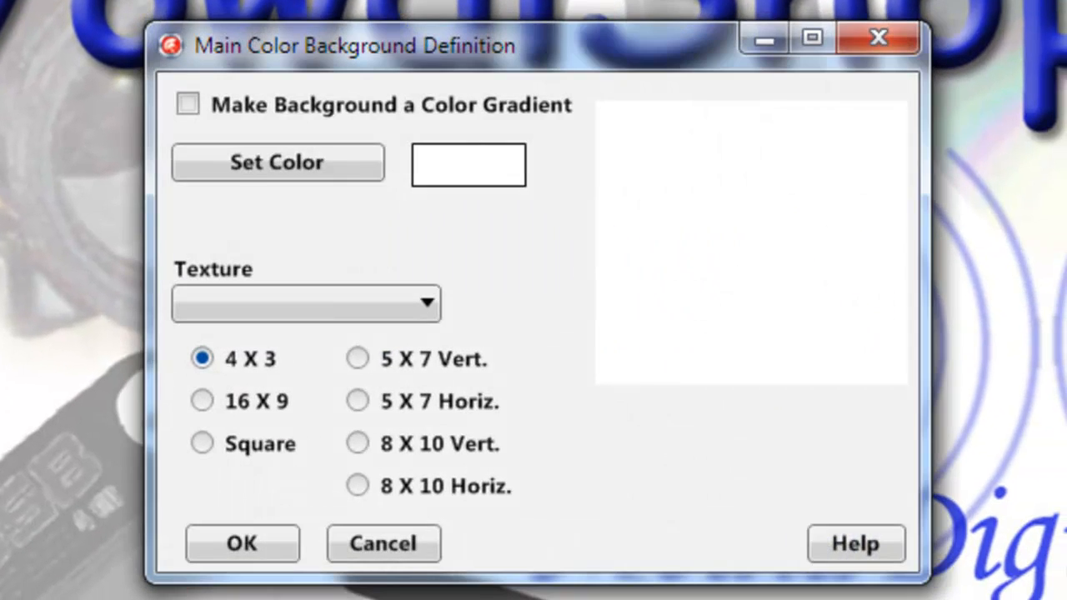
pyautogui.click(350, 163)
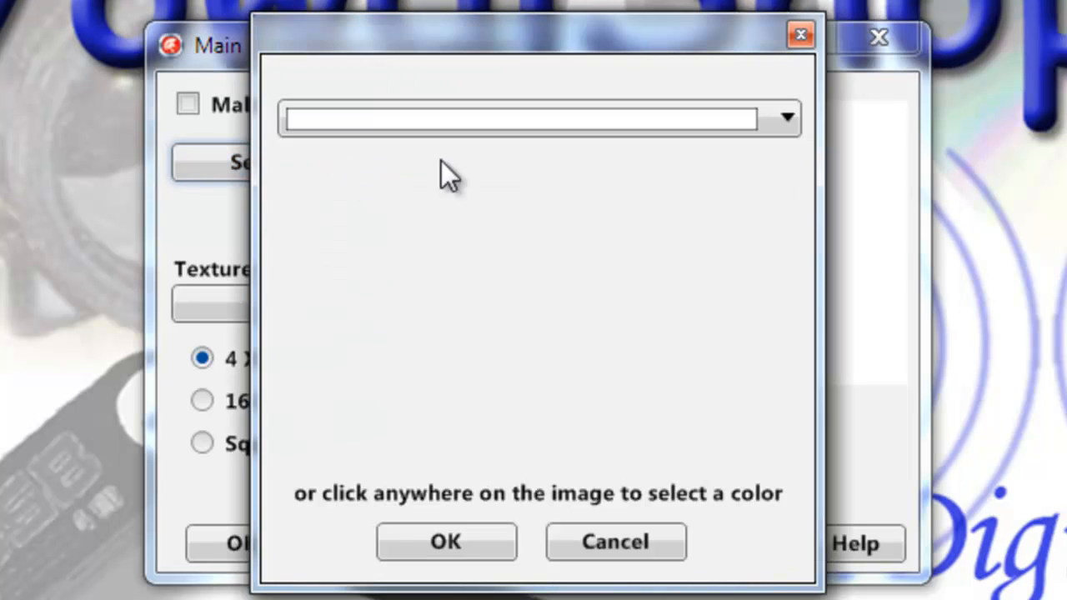
pyautogui.click(787, 119)
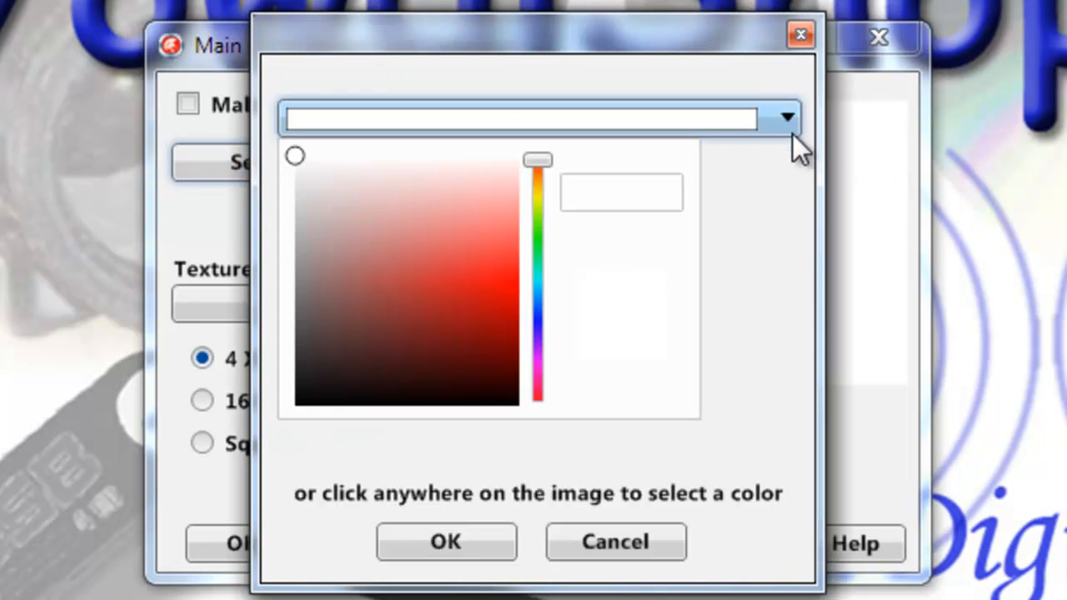
pyautogui.click(536, 306)
pyautogui.click(515, 248)
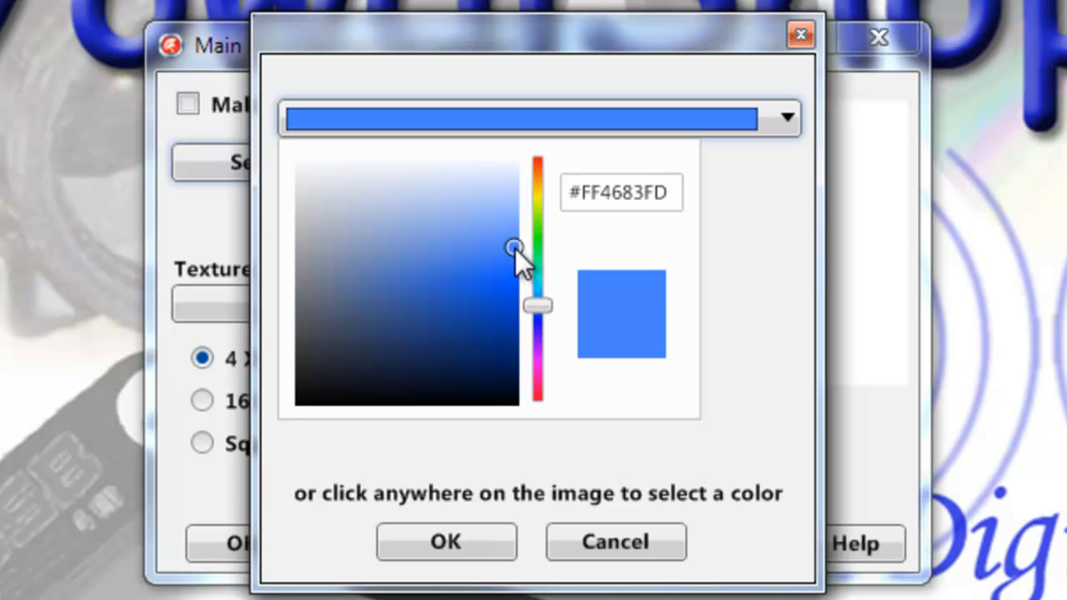
pyautogui.click(450, 537)
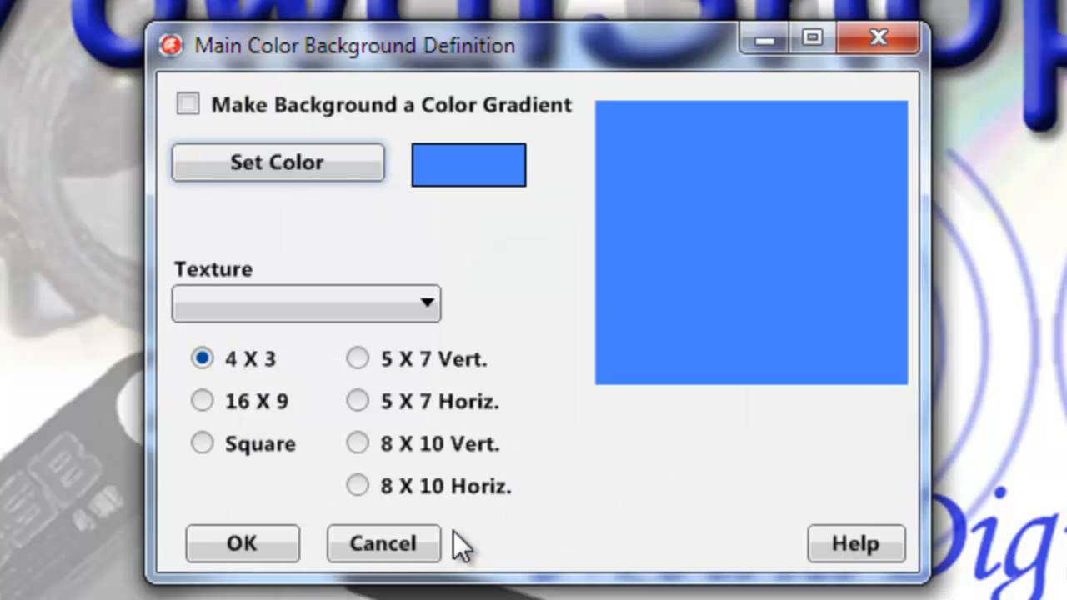
# Apply the Grunge5 texture to the background and create it in 4 X 3 format
pyautogui.click(430, 305)
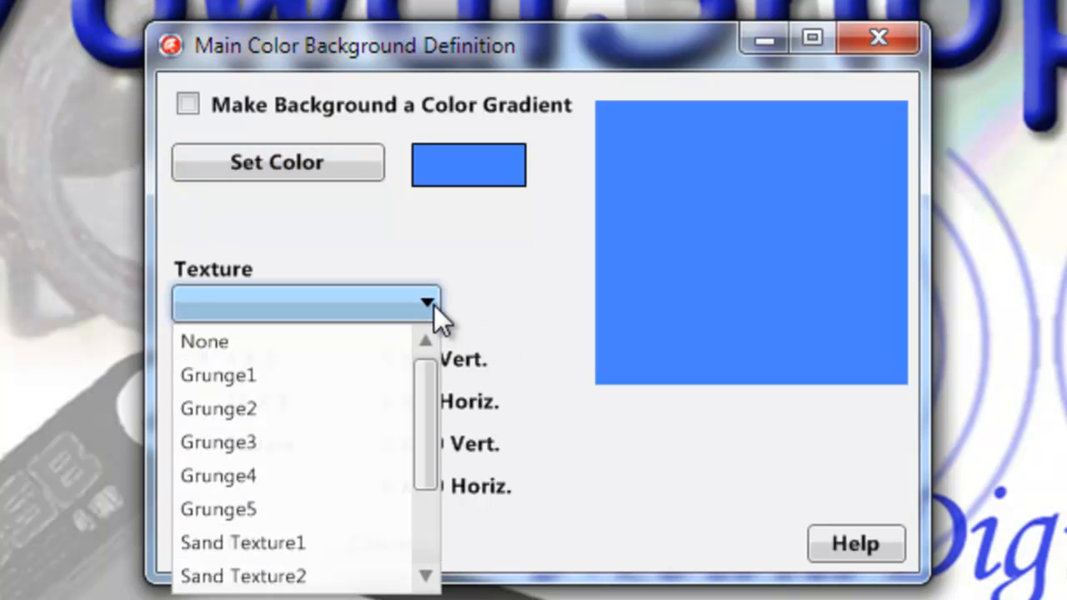
pyautogui.click(237, 511)
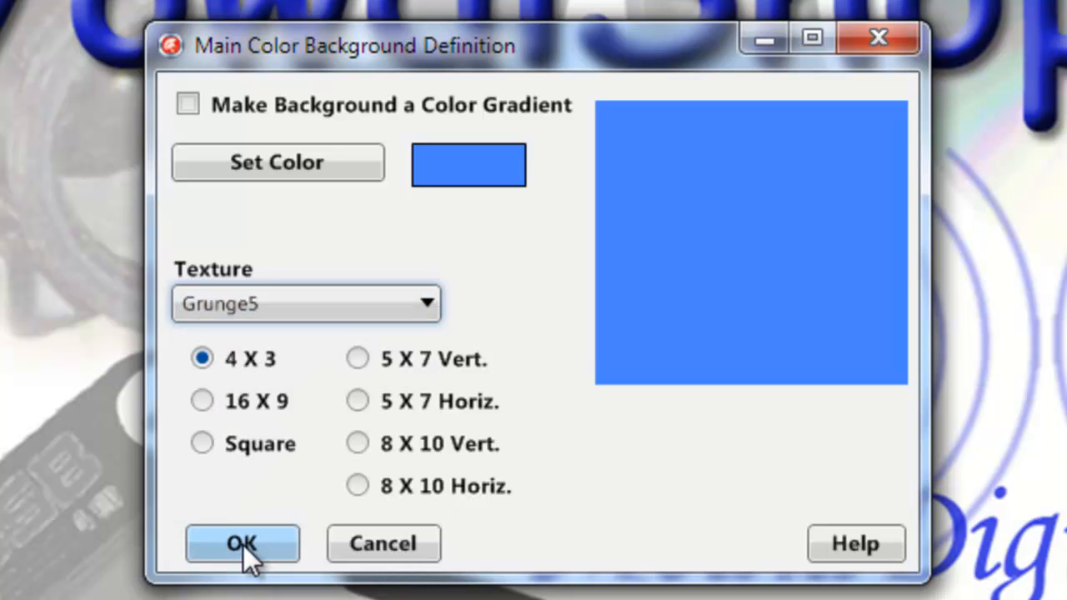
pyautogui.click(244, 545)
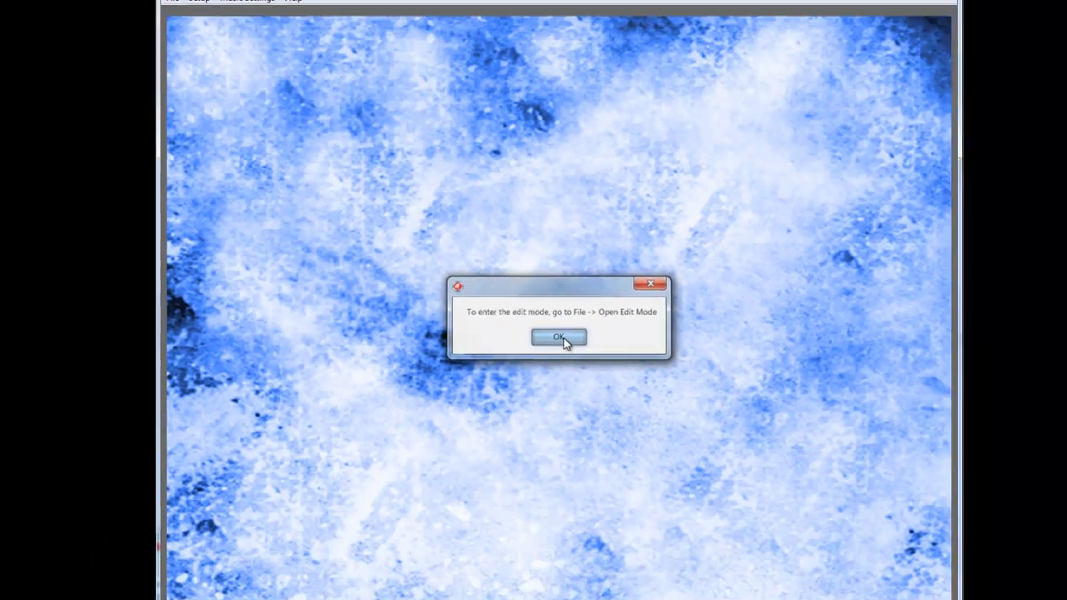
pyautogui.click(572, 347)
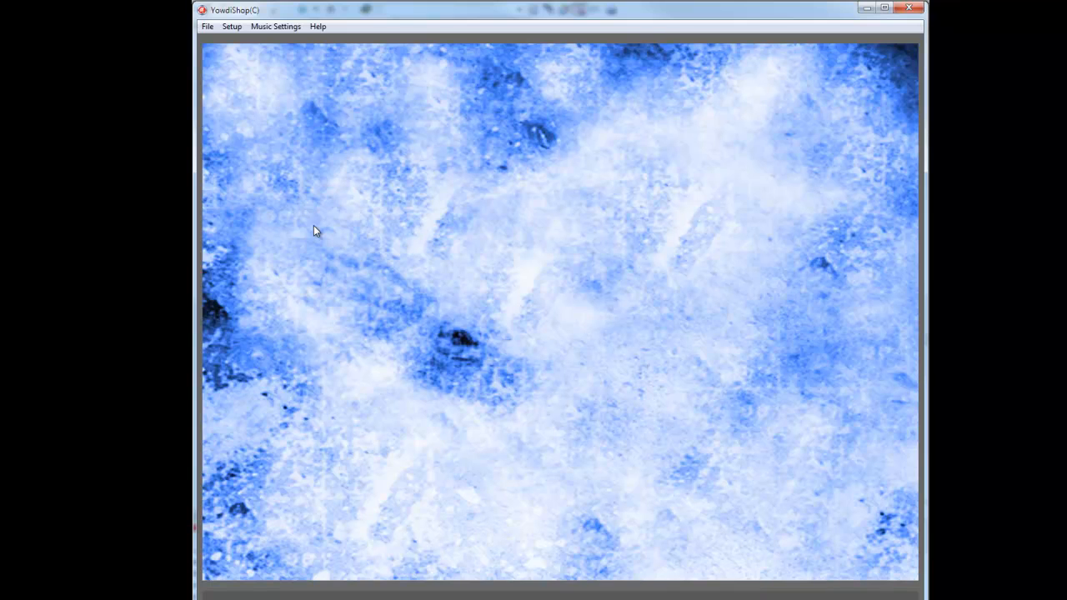
# Switch the project to edit mode and add OnBalcony.jpg as a sub-image
pyautogui.click(207, 25)
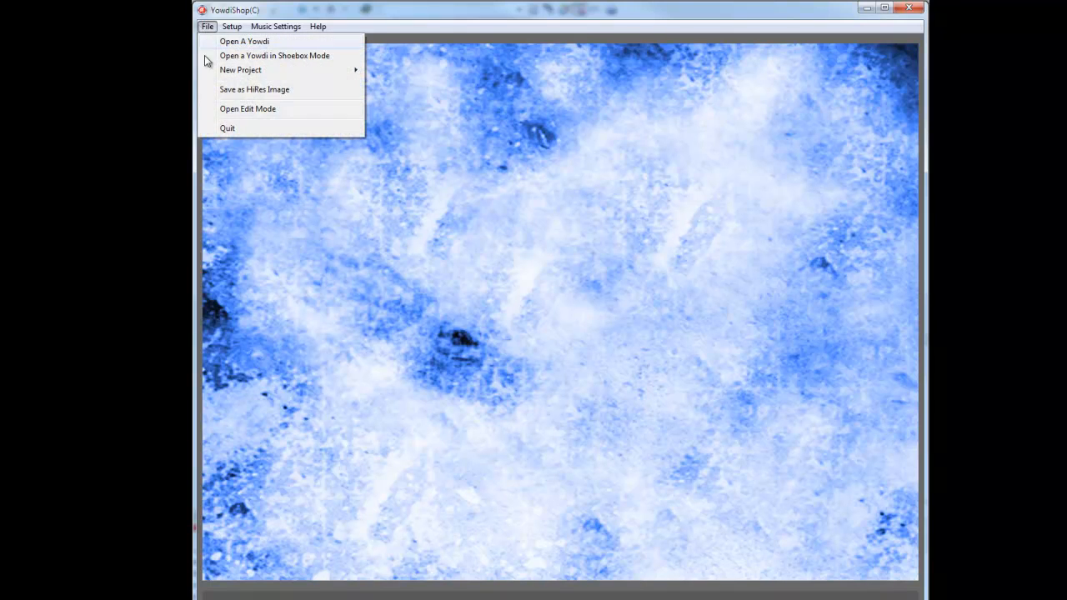
pyautogui.click(234, 112)
pyautogui.click(500, 336)
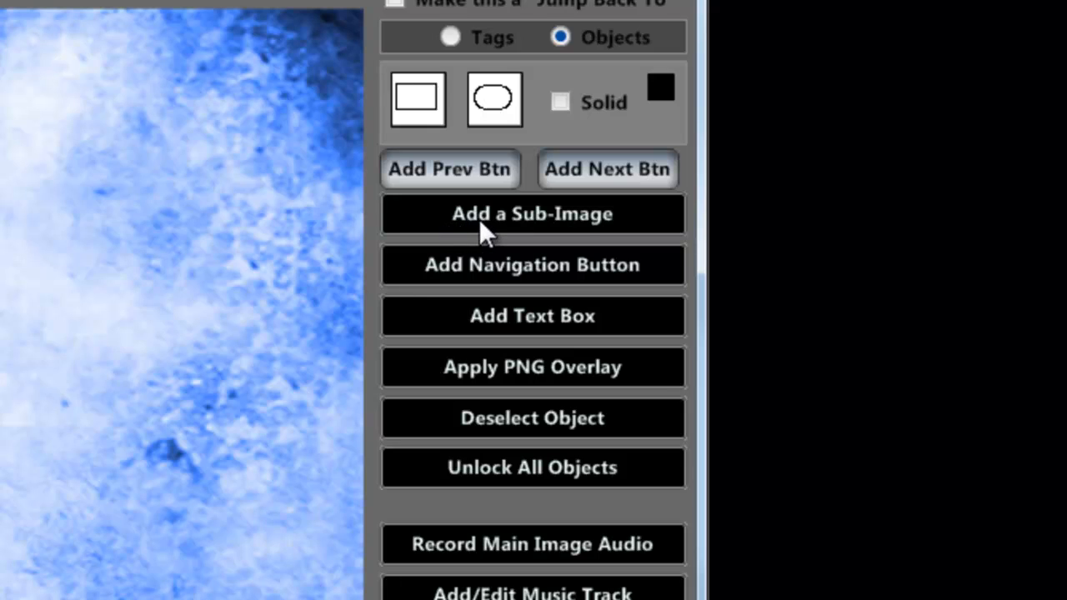
pyautogui.click(527, 220)
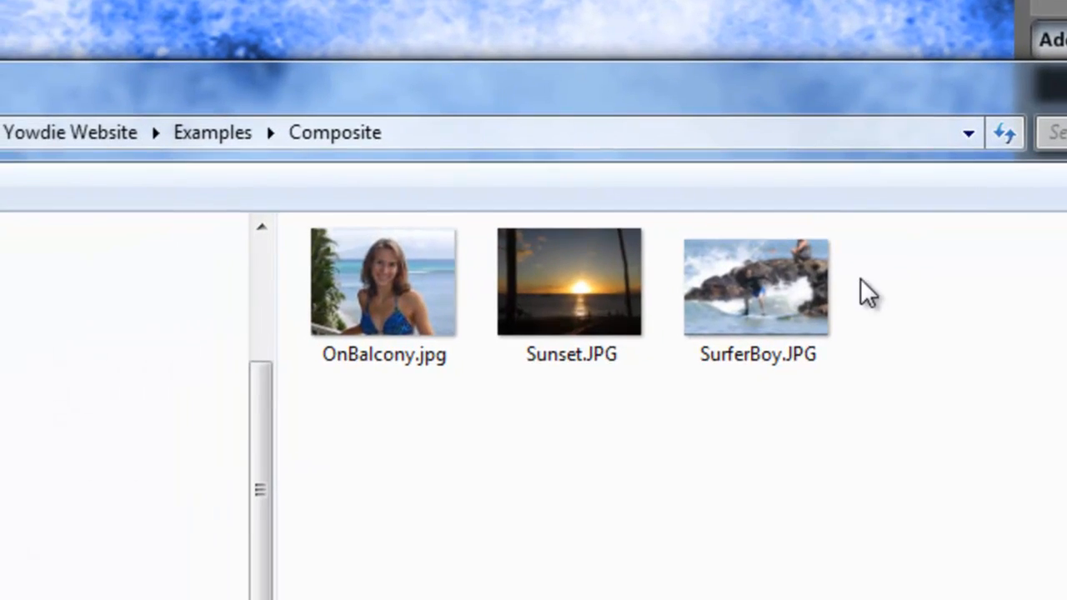
pyautogui.doubleClick(368, 286)
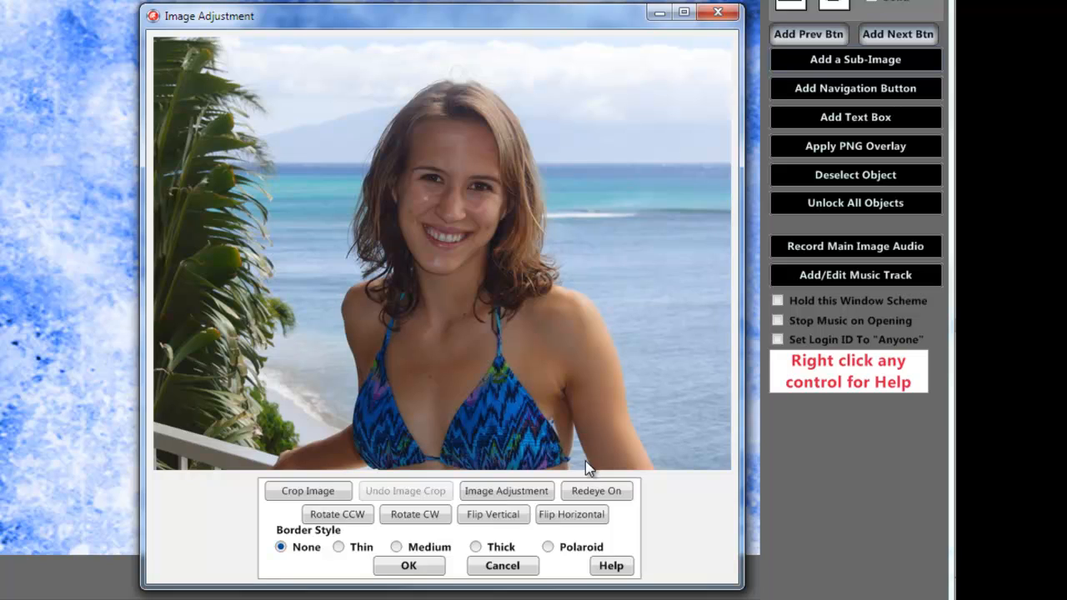
# Adjust the balcony photo to brightness 5 and contrast 4
pyautogui.click(505, 491)
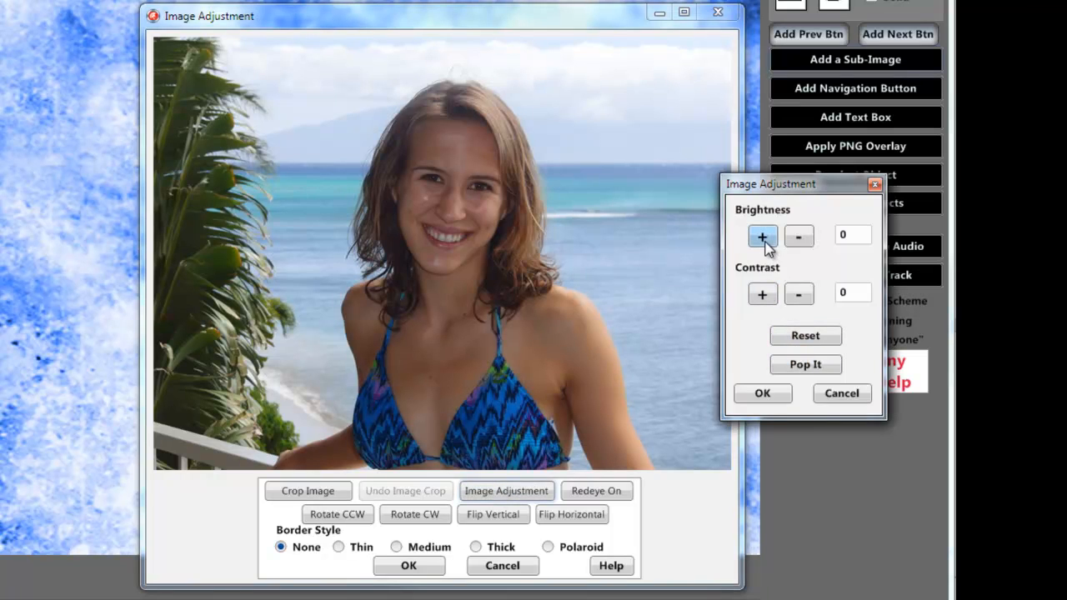
pyautogui.click(761, 238)
pyautogui.click(762, 237)
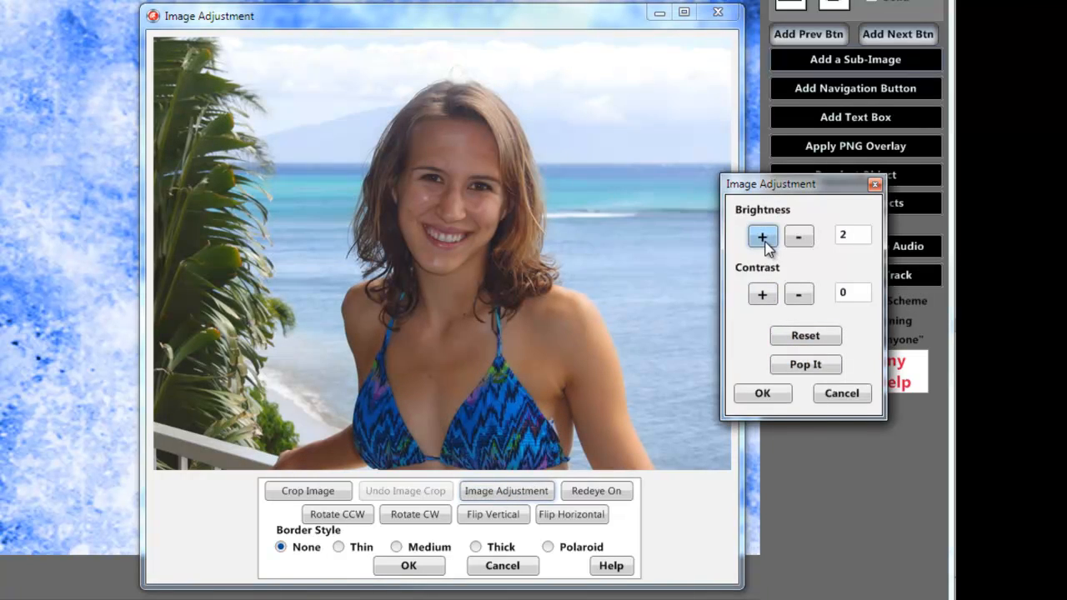
pyautogui.click(762, 238)
pyautogui.click(762, 237)
pyautogui.click(763, 238)
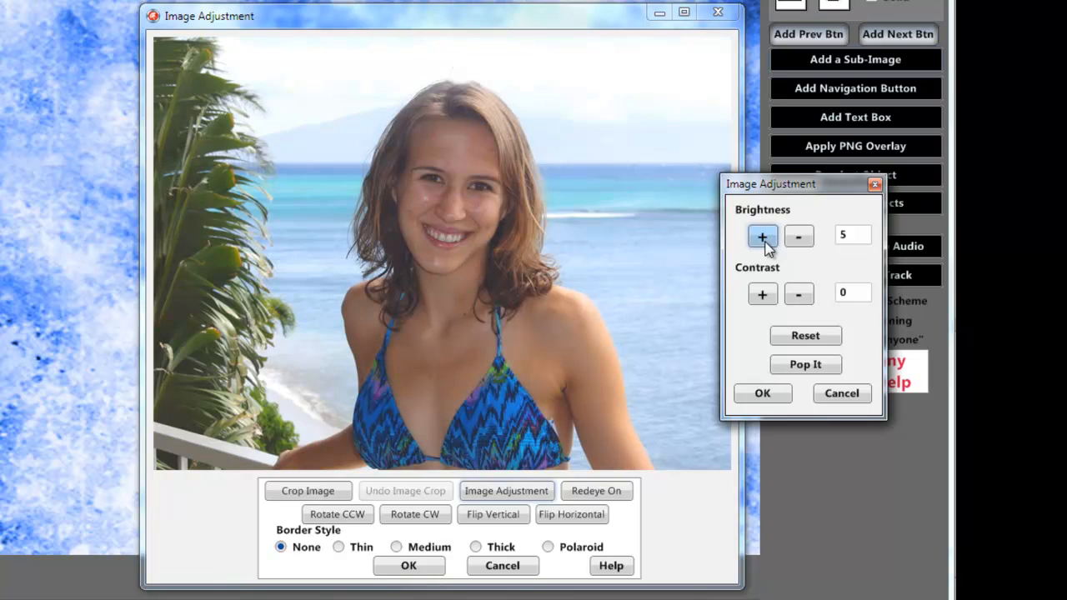
pyautogui.click(765, 297)
pyautogui.click(763, 296)
pyautogui.click(763, 296)
pyautogui.click(764, 296)
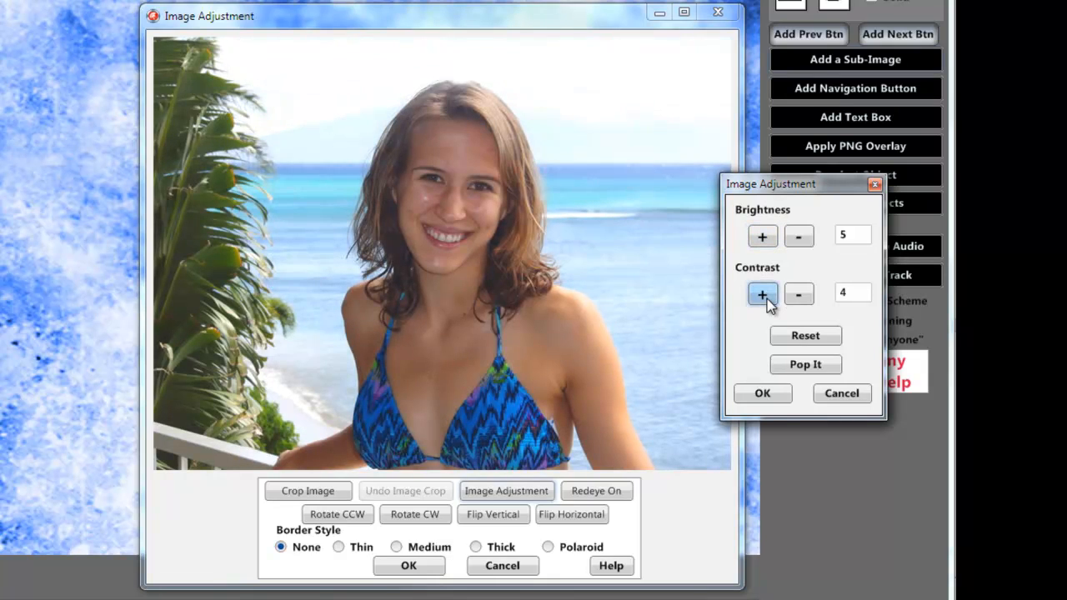
pyautogui.click(758, 395)
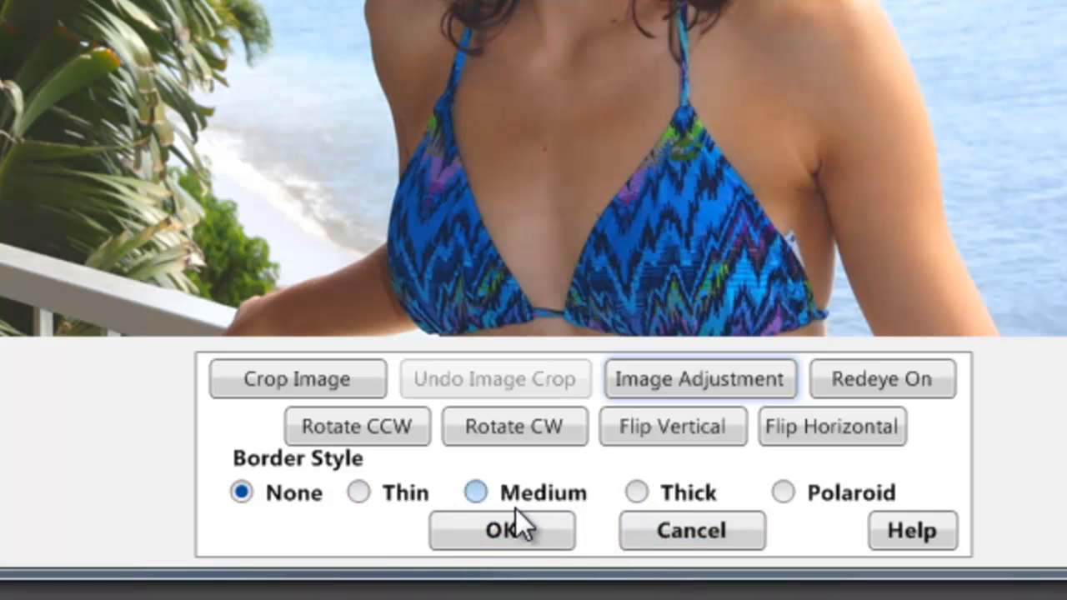
# Give the balcony photo a Polaroid border, place it on the background and scale it down slightly
pyautogui.click(784, 493)
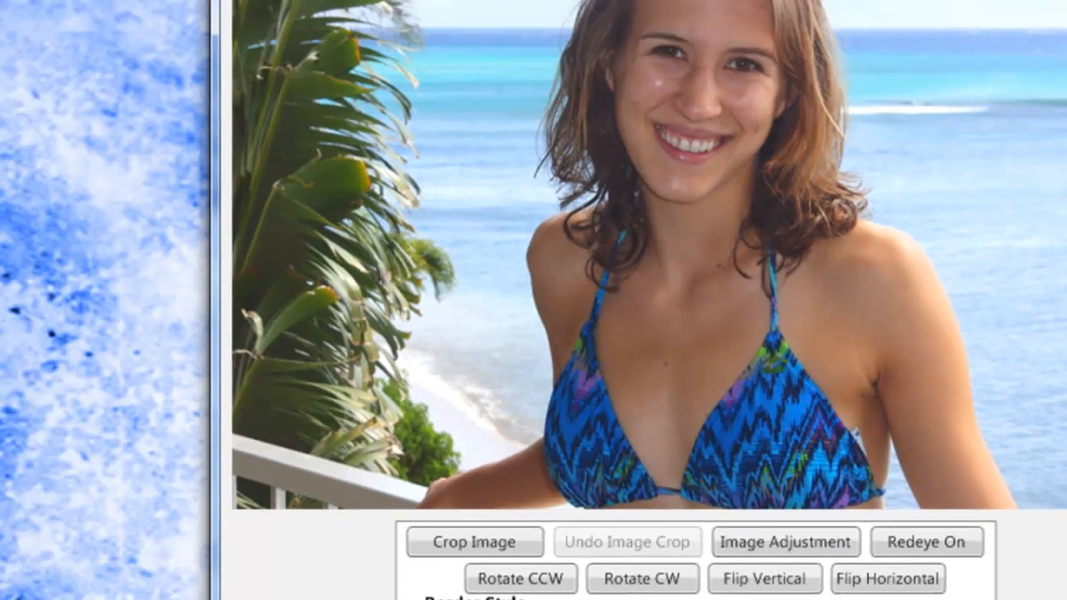
pyautogui.click(506, 530)
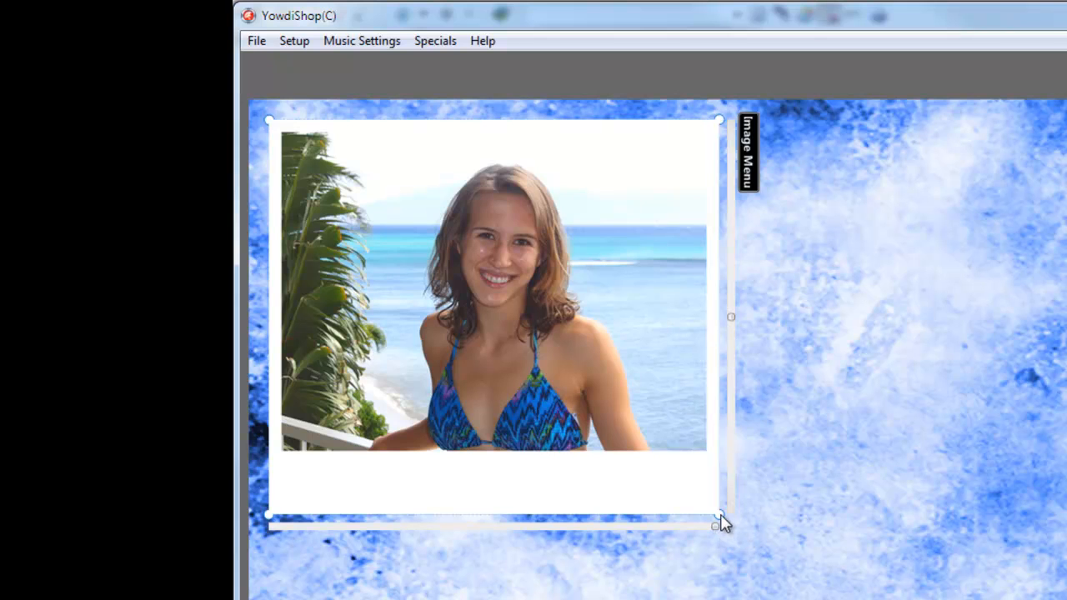
pyautogui.moveTo(722, 522); pyautogui.dragTo(662, 464)
# Tilt the balcony photo counterclockwise, enlarge it slightly and position it at the background's upper-left corner
pyautogui.moveTo(675, 300)
pyautogui.mouseDown()
pyautogui.moveTo(675, 254)
pyautogui.moveTo(672, 405)
pyautogui.moveTo(675, 290)
pyautogui.mouseUp()
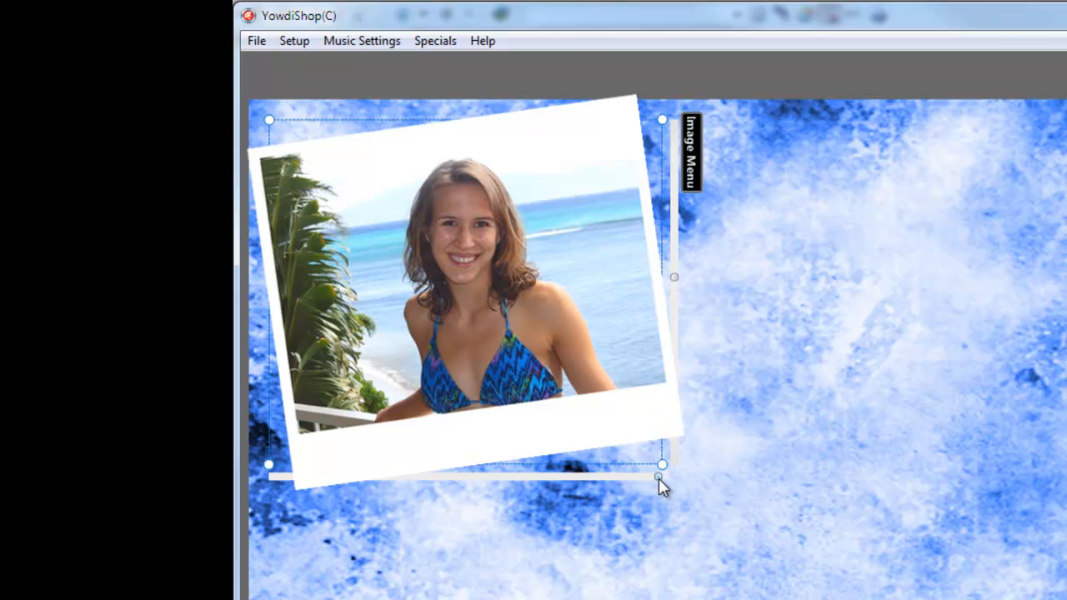
pyautogui.moveTo(659, 478); pyautogui.dragTo(684, 496)
pyautogui.moveTo(674, 280); pyautogui.dragTo(674, 265)
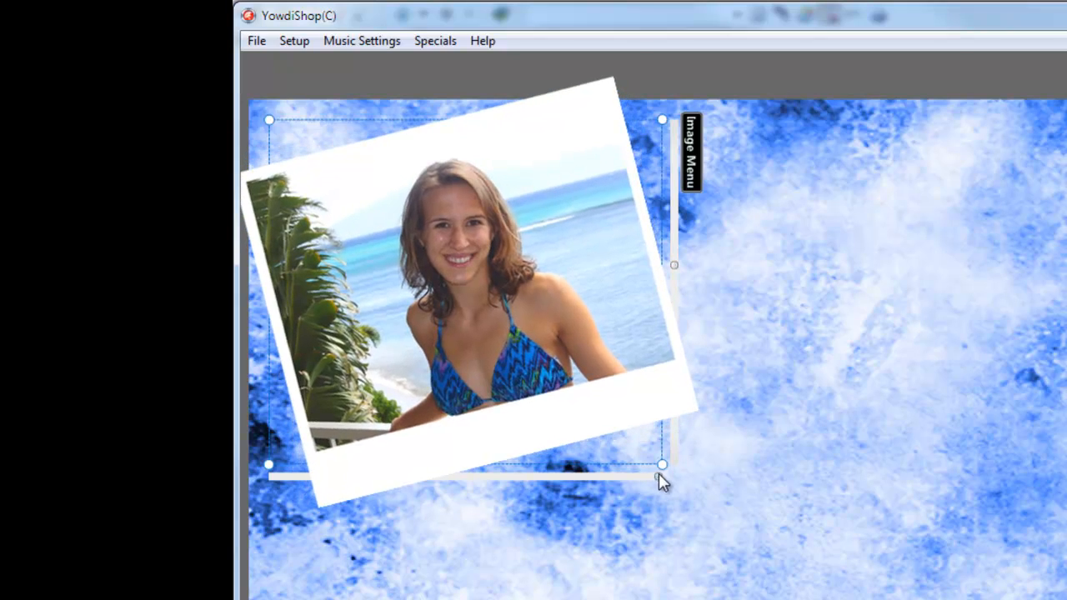
pyautogui.moveTo(664, 465); pyautogui.dragTo(691, 487)
pyautogui.moveTo(605, 404); pyautogui.dragTo(577, 405)
pyautogui.click(633, 542)
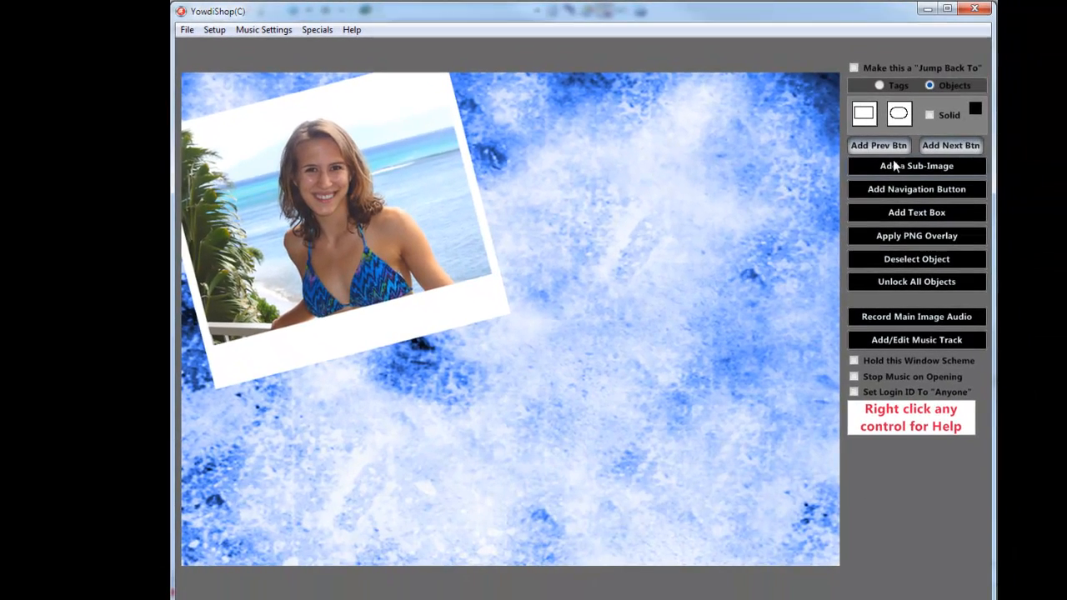
# Add SurferBoy.JPG from the Composite folder as a second sub-image
pyautogui.click(917, 166)
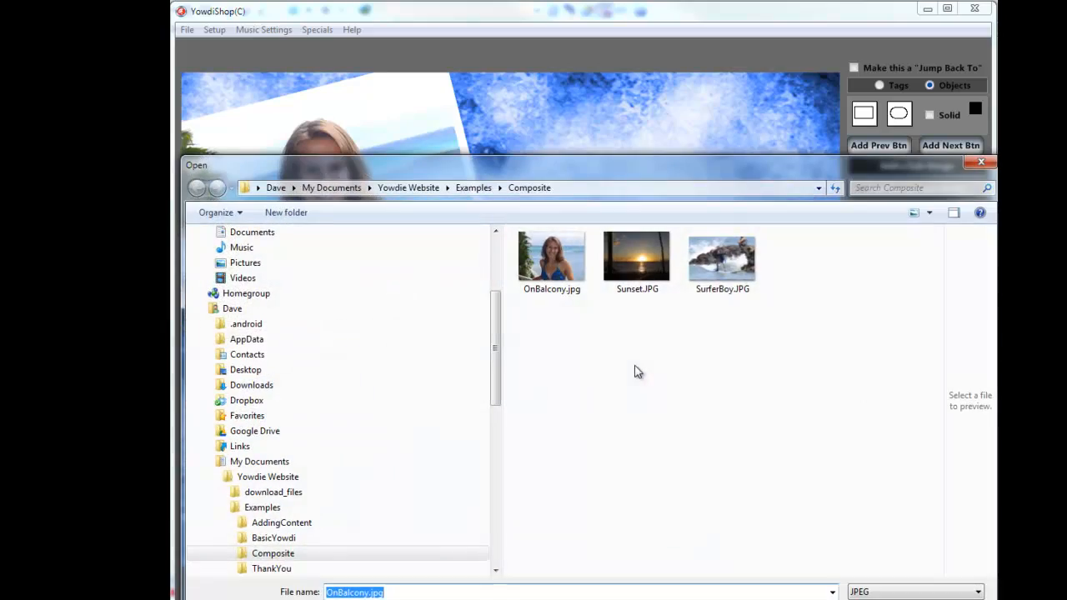
pyautogui.click(726, 274)
pyautogui.doubleClick(705, 265)
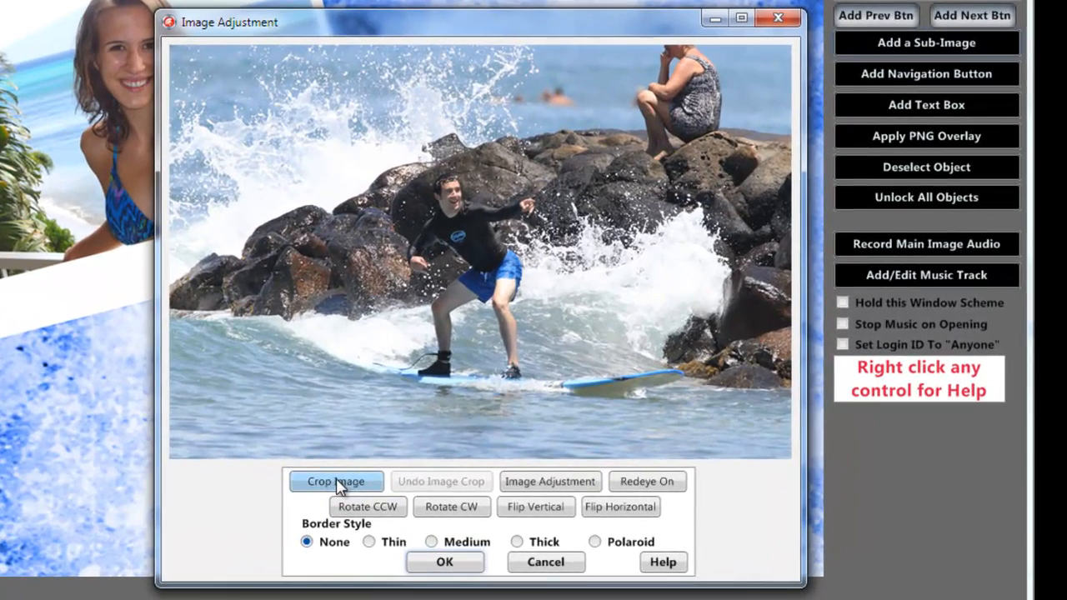
# Crop the surfer photo closely around the surfer and his board, and place it with a Polaroid border
pyautogui.click(347, 488)
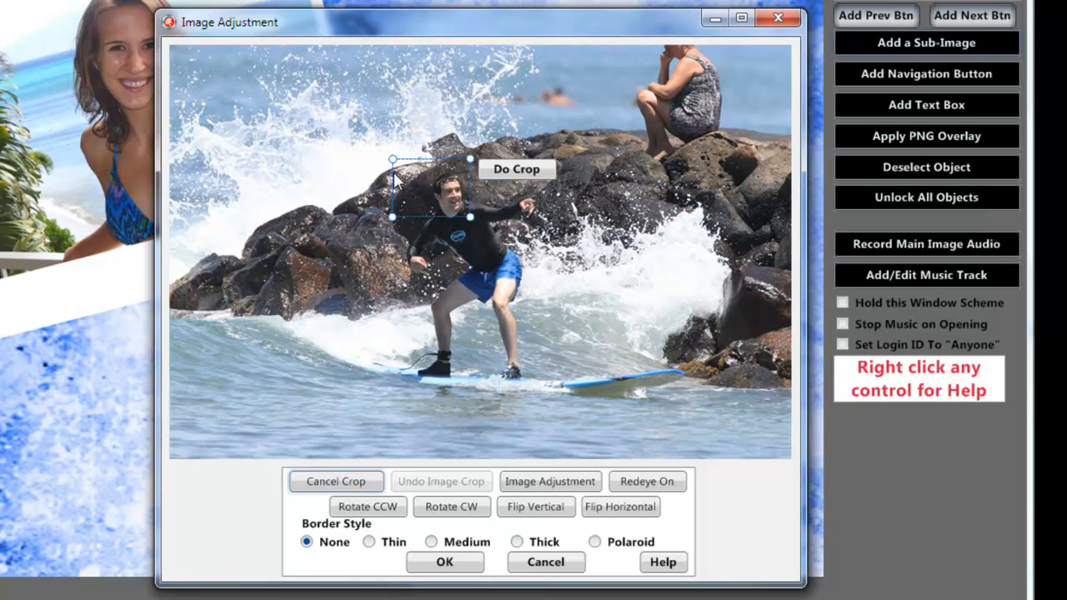
pyautogui.moveTo(442, 138); pyautogui.dragTo(391, 200)
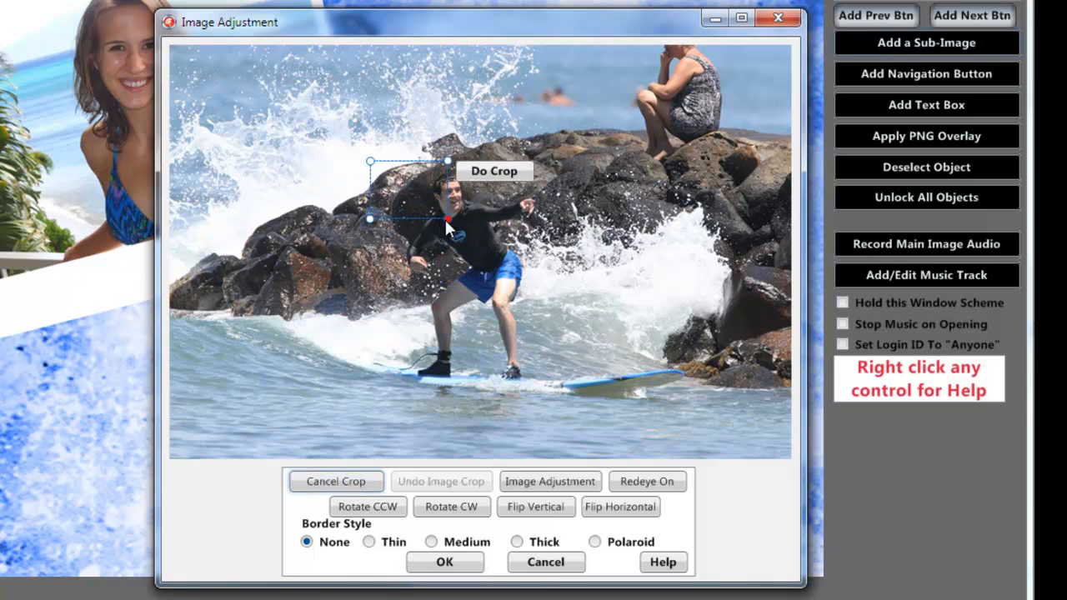
pyautogui.moveTo(446, 220); pyautogui.dragTo(689, 415)
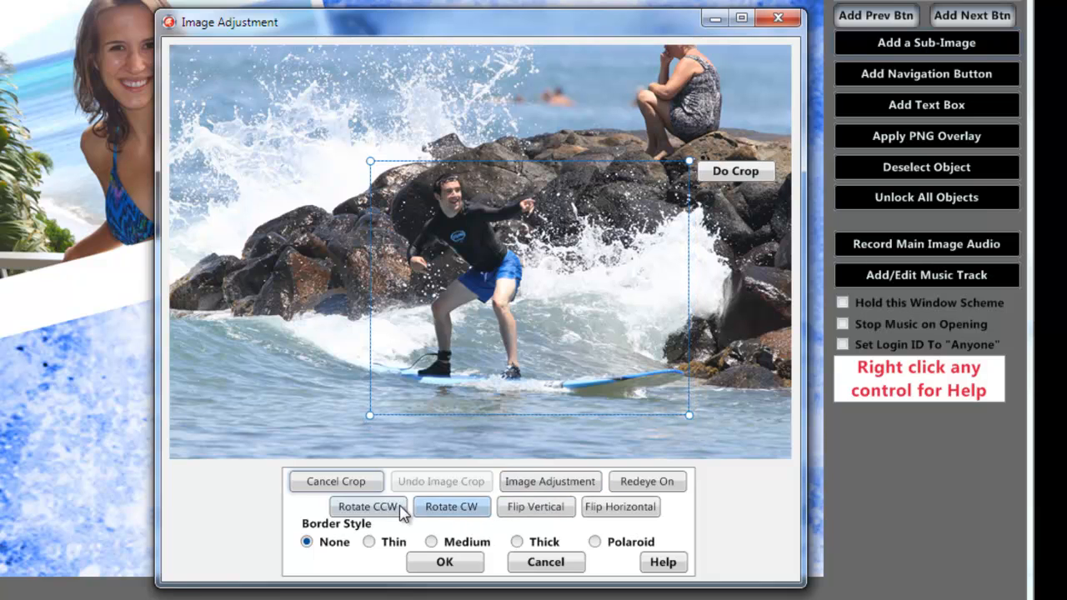
pyautogui.click(730, 173)
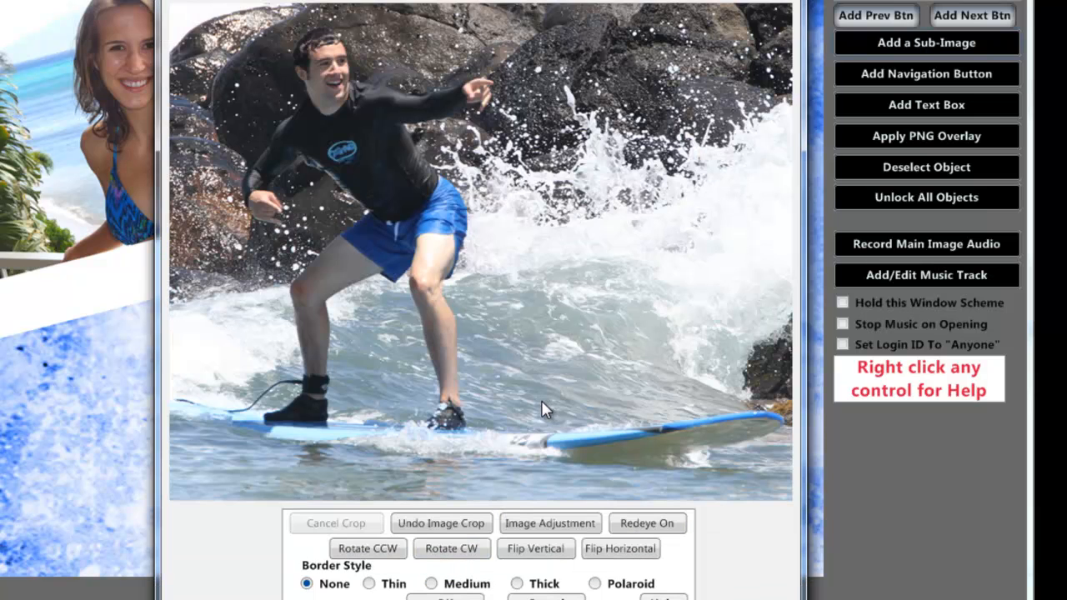
pyautogui.click(595, 585)
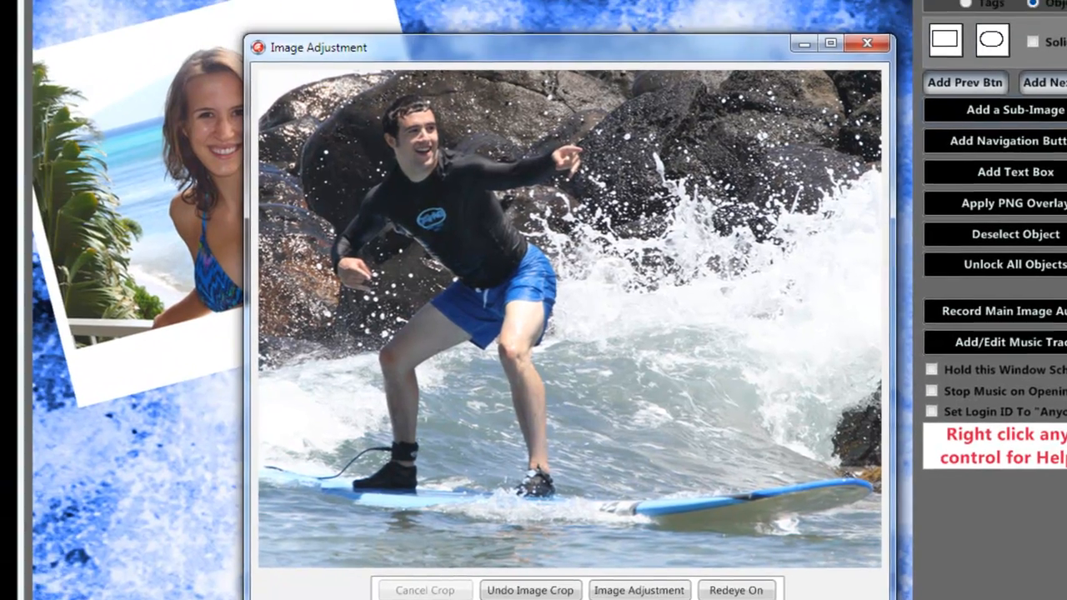
pyautogui.click(445, 598)
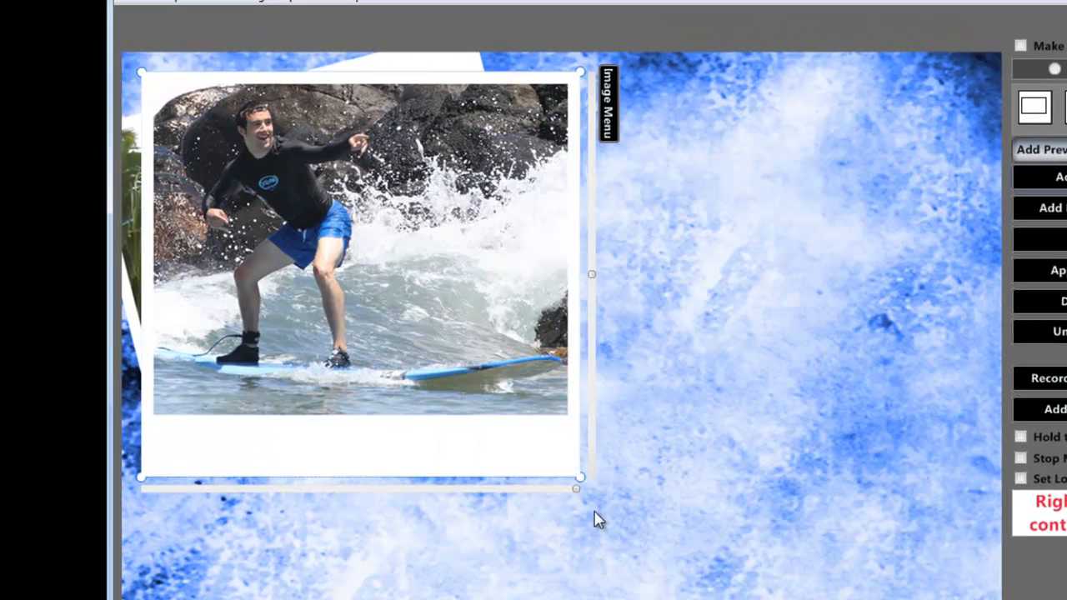
# Scale down the surfer photo, tilt it clockwise and position it at the background's upper-right corner
pyautogui.moveTo(580, 480); pyautogui.dragTo(770, 374)
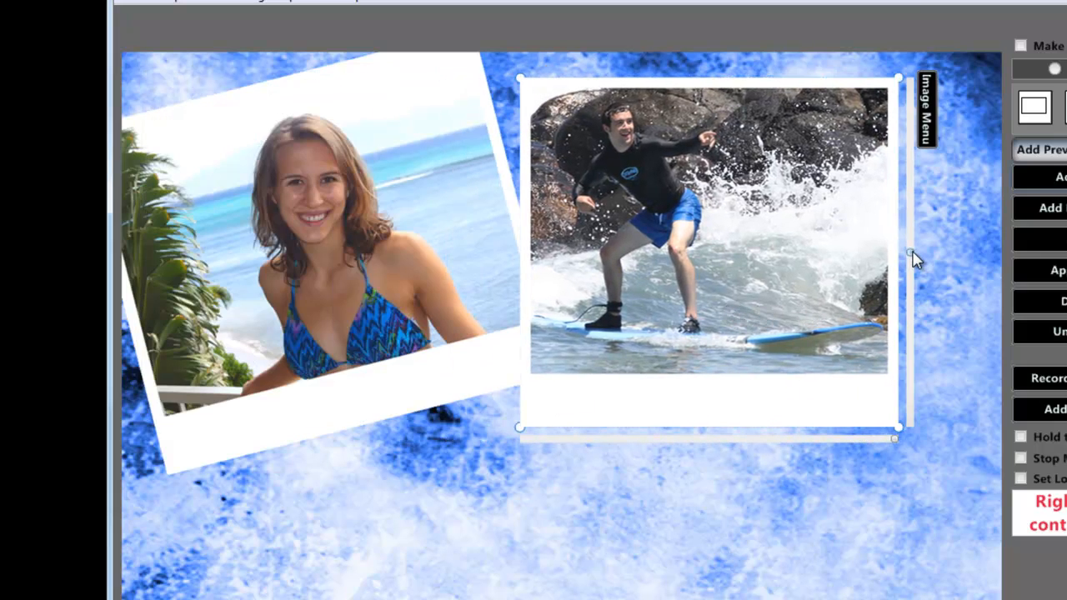
pyautogui.moveTo(912, 257); pyautogui.dragTo(919, 293)
pyautogui.moveTo(762, 278); pyautogui.dragTo(837, 289)
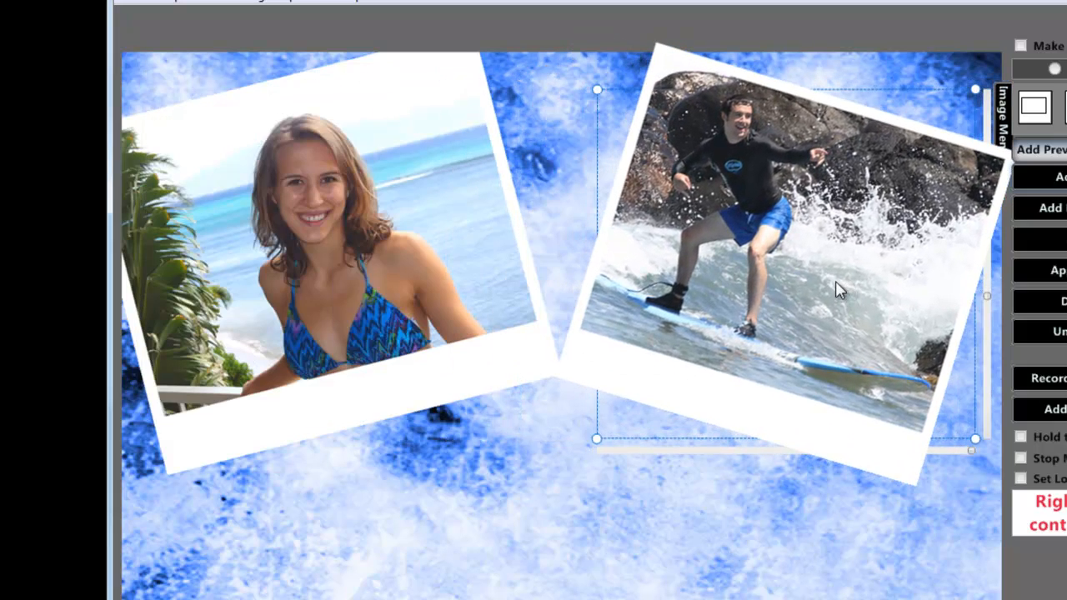
# Enlarge the balcony photo until it slightly overlaps the surfer photo
pyautogui.click(435, 293)
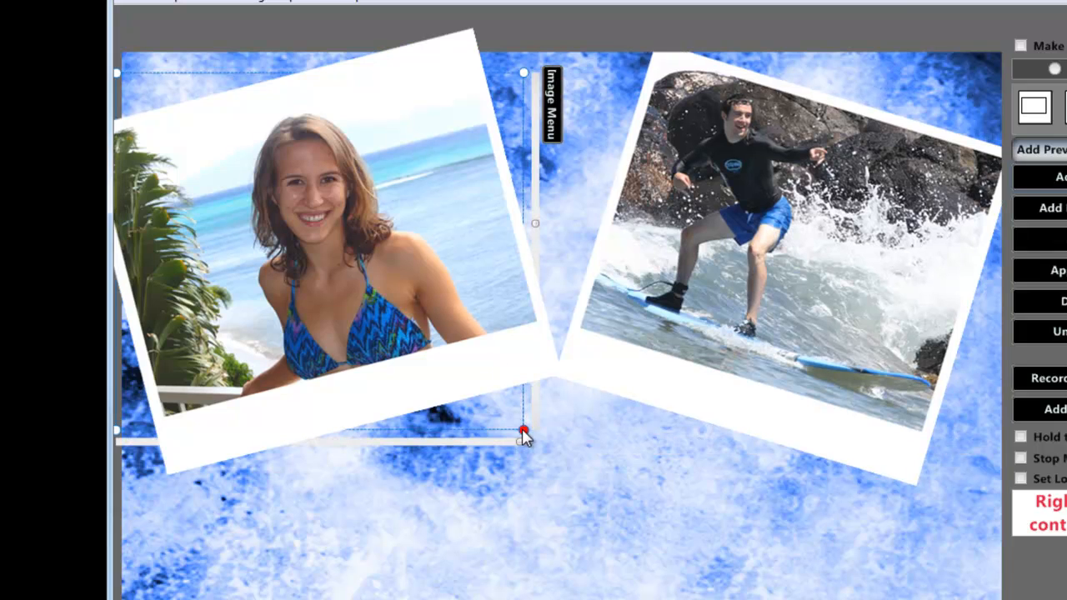
pyautogui.moveTo(524, 433); pyautogui.dragTo(569, 483)
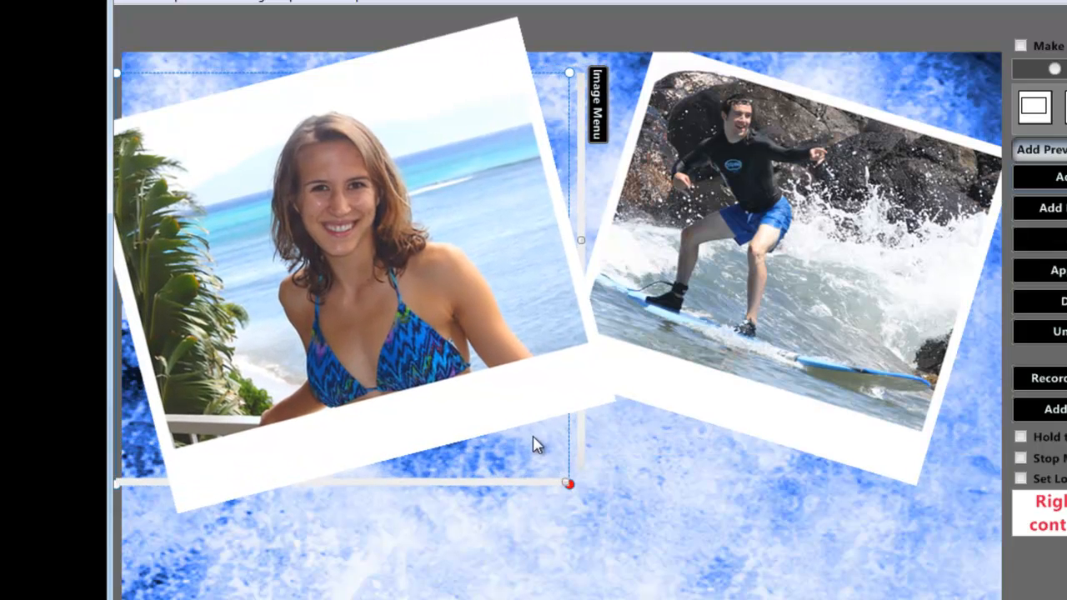
# Move the balcony photo slightly up so that it extends past the background's top edge
pyautogui.moveTo(480, 360); pyautogui.dragTo(485, 316)
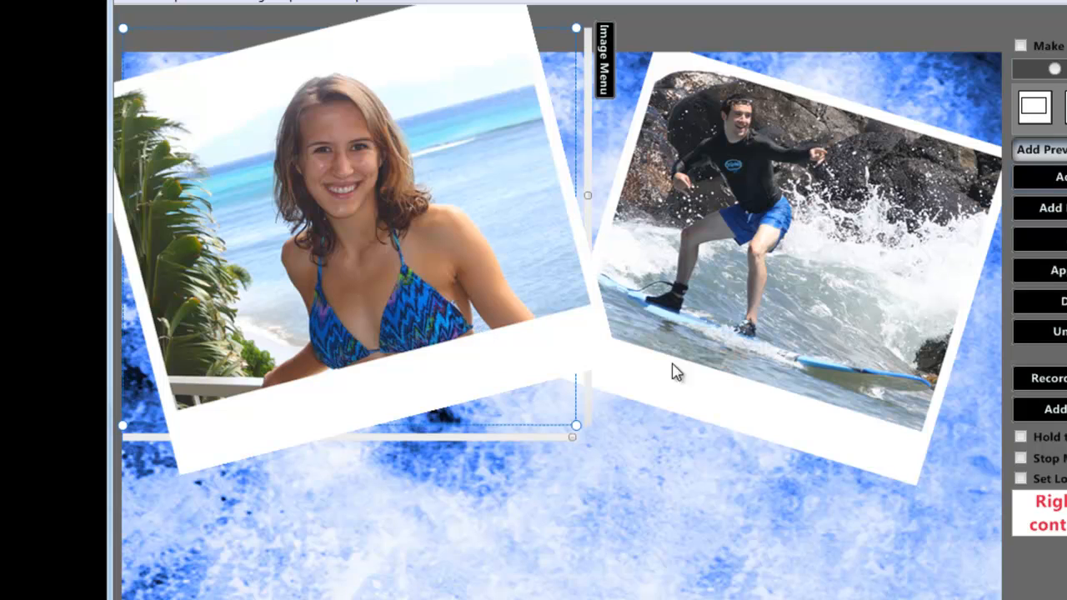
pyautogui.click(625, 495)
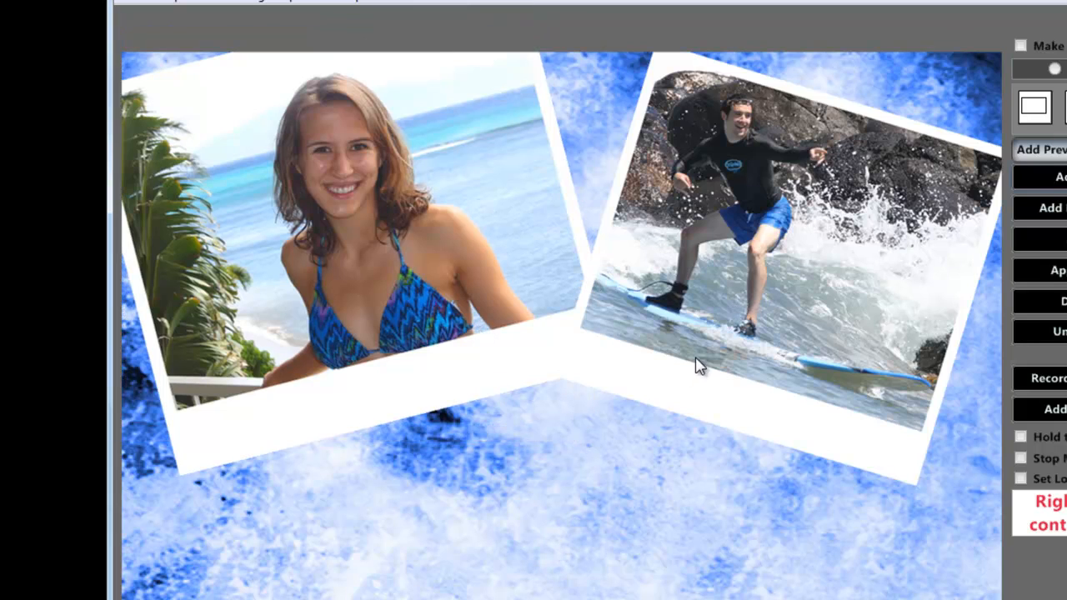
# Change the balcony photo's border colour to a light blue sampled from the textured background
pyautogui.click(341, 230)
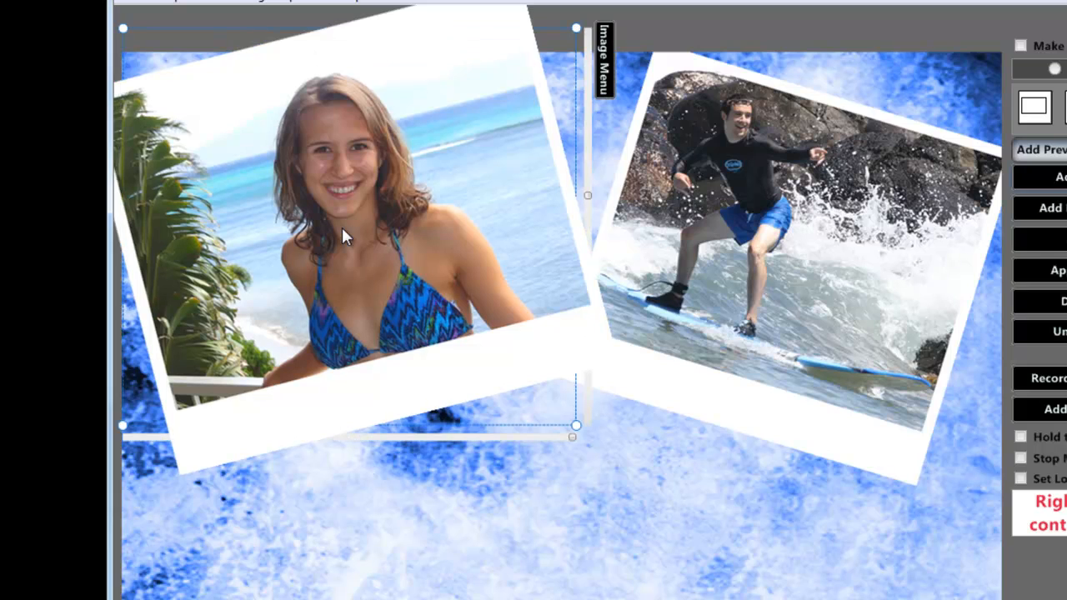
pyautogui.click(606, 56)
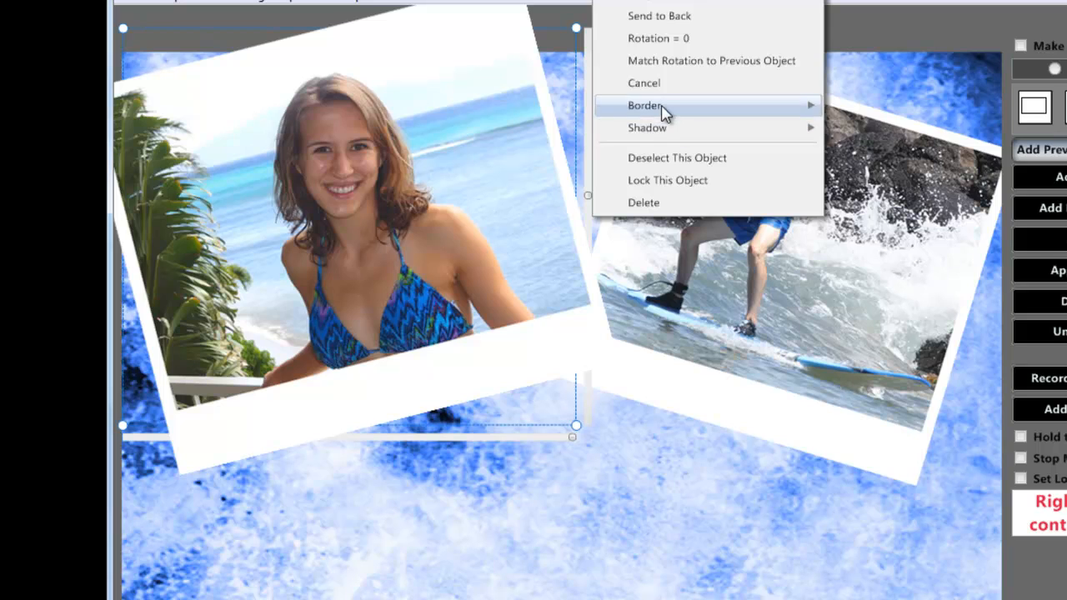
pyautogui.moveTo(665, 114)
pyautogui.click(890, 223)
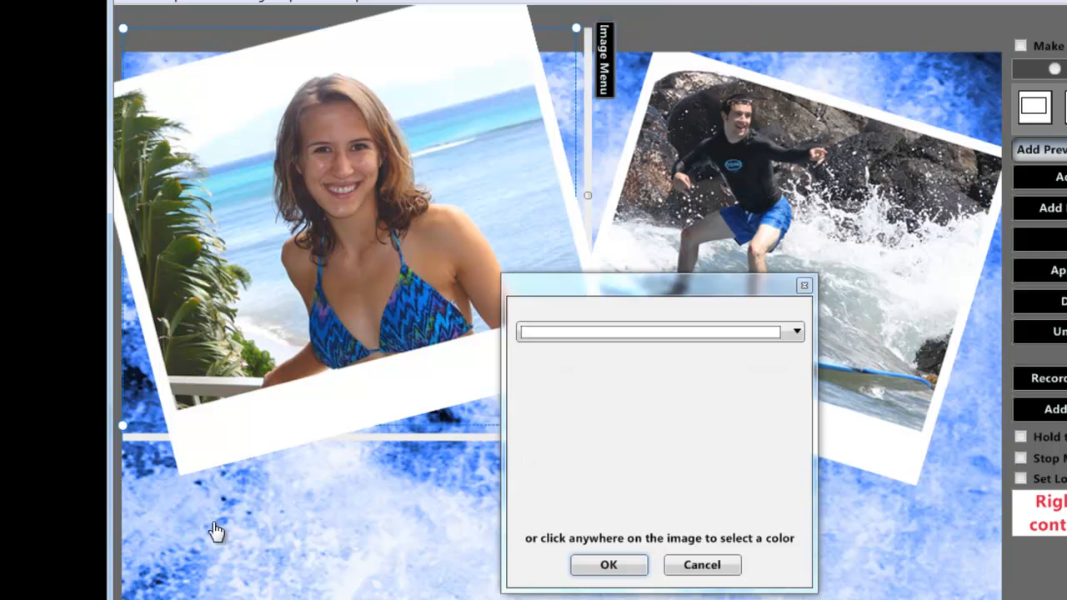
pyautogui.click(165, 499)
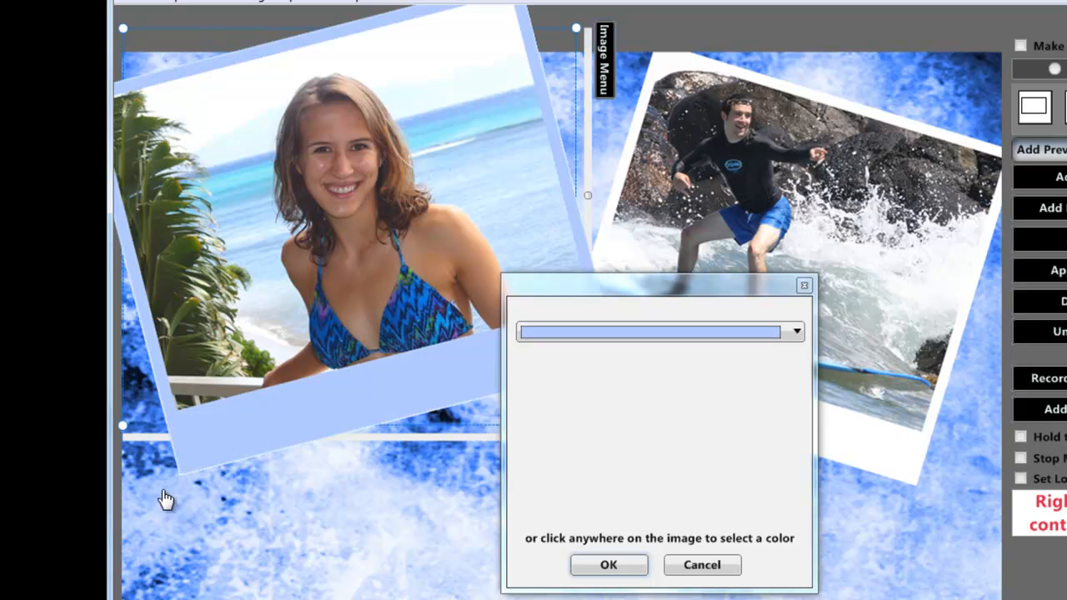
pyautogui.click(606, 570)
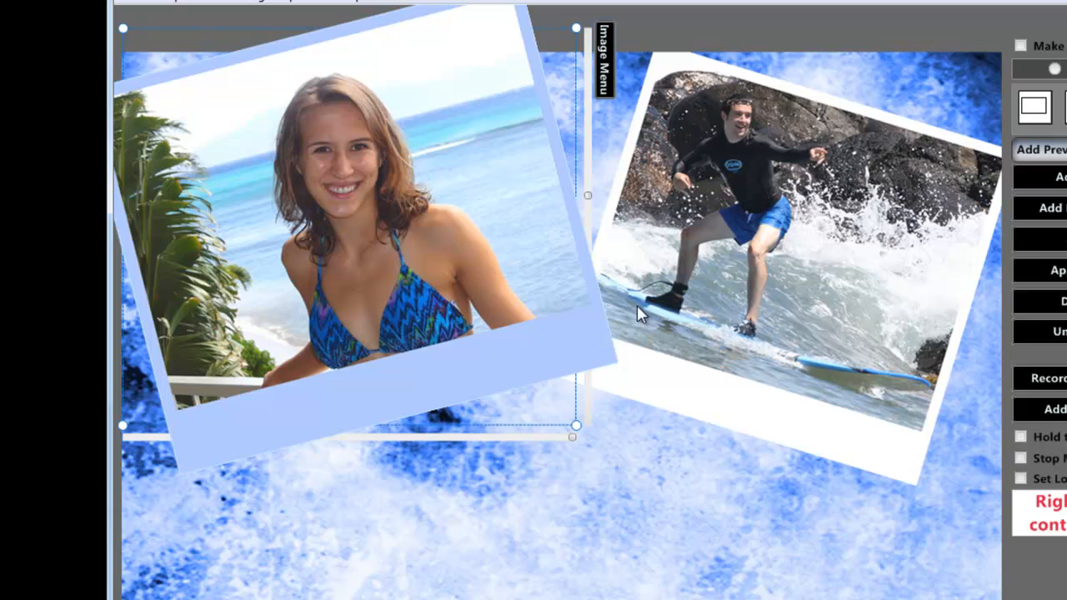
# Apply a Wide Shadow to the balcony photo and deselect it
pyautogui.click(604, 68)
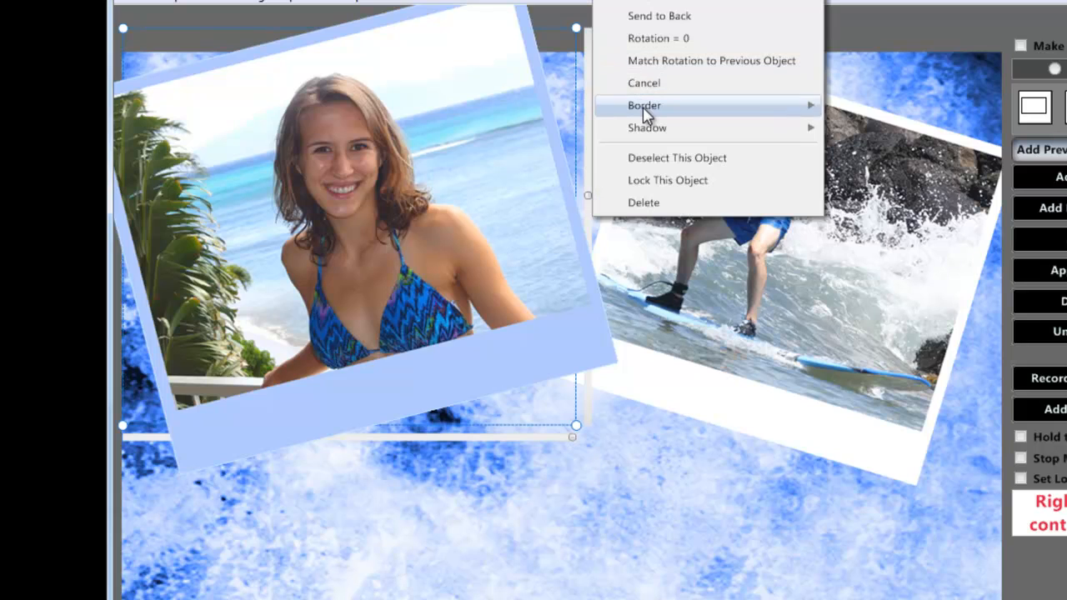
pyautogui.moveTo(648, 130)
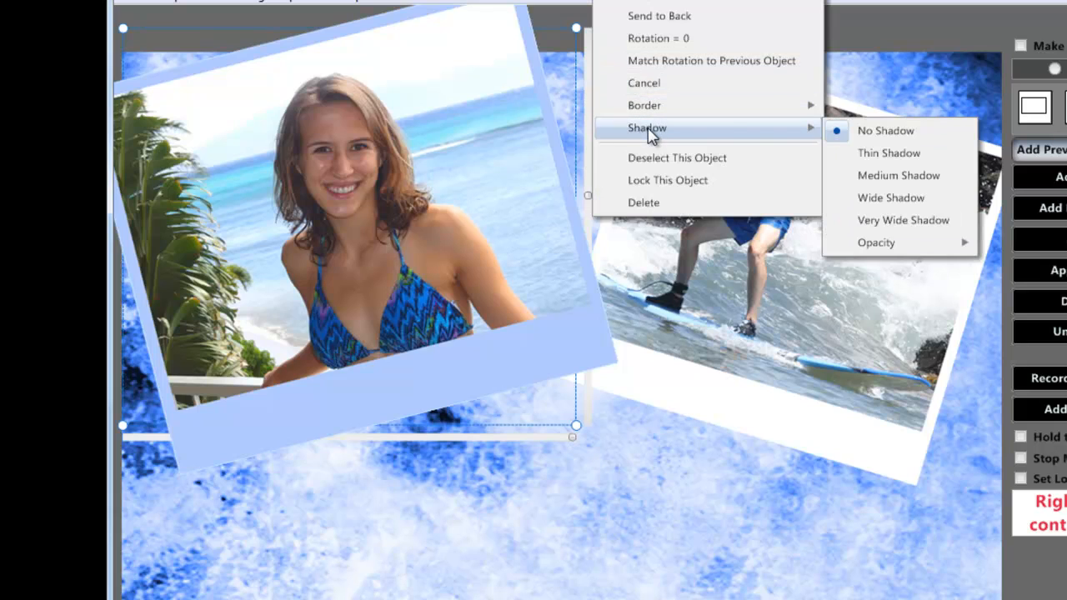
pyautogui.click(889, 199)
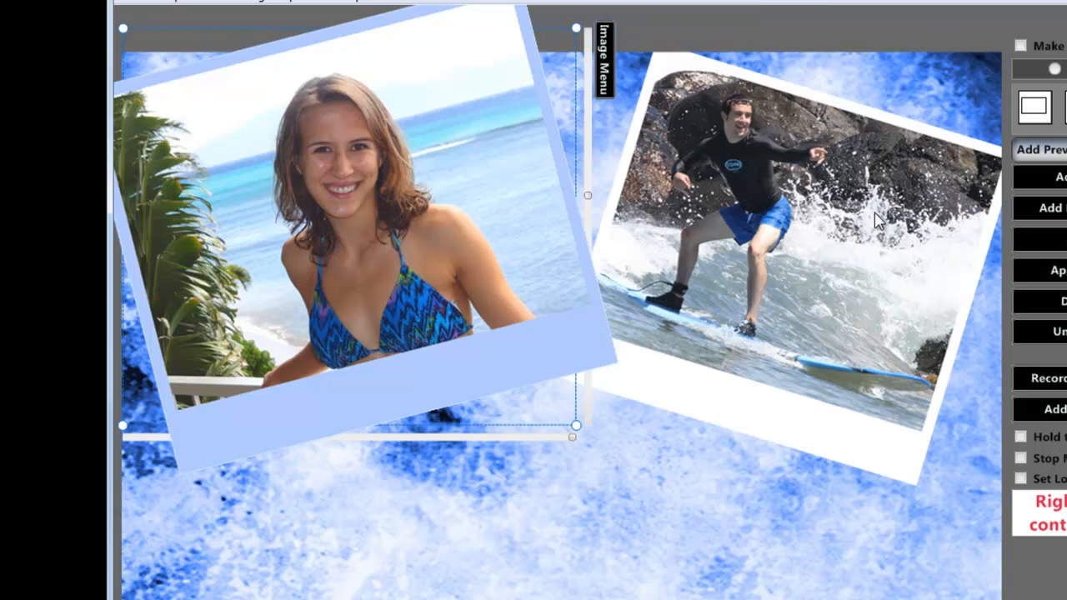
pyautogui.click(660, 471)
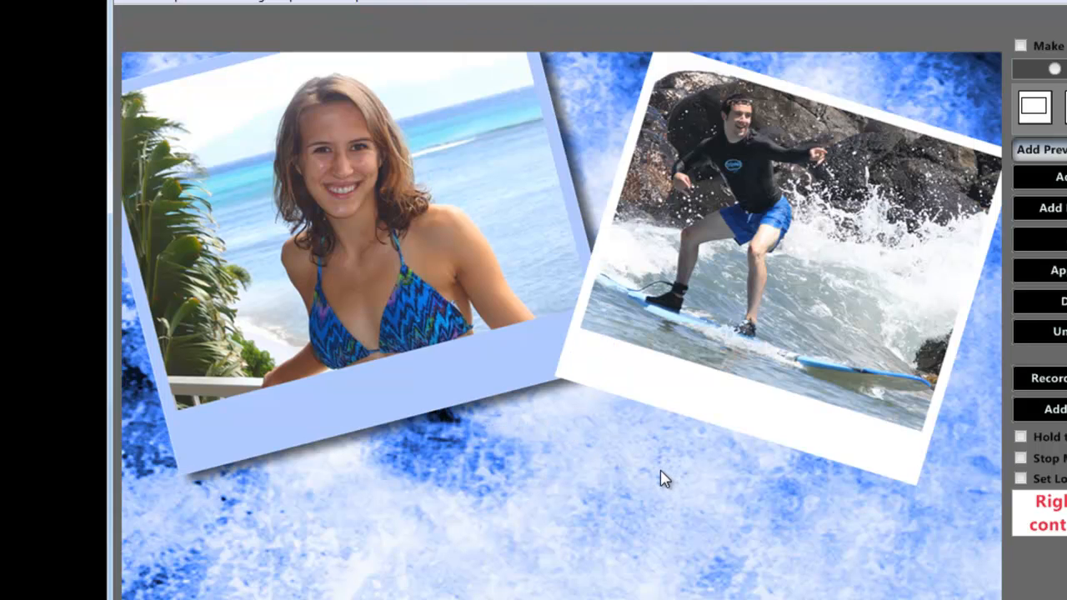
# Match the surfer photo's border to the light blue of the balcony photo's border and give it a shadow
pyautogui.click(710, 211)
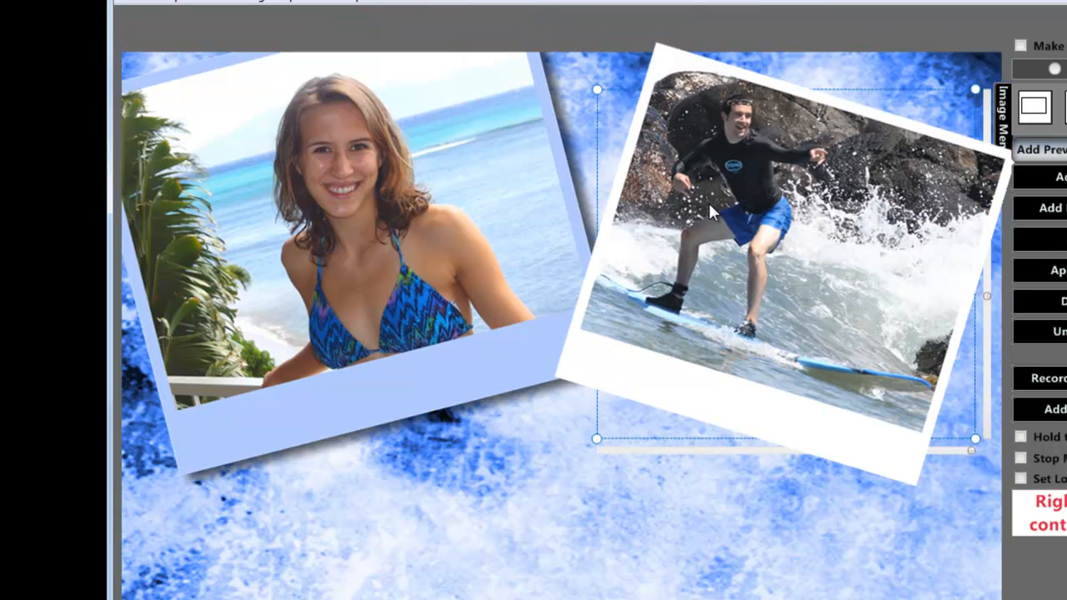
pyautogui.click(1002, 124)
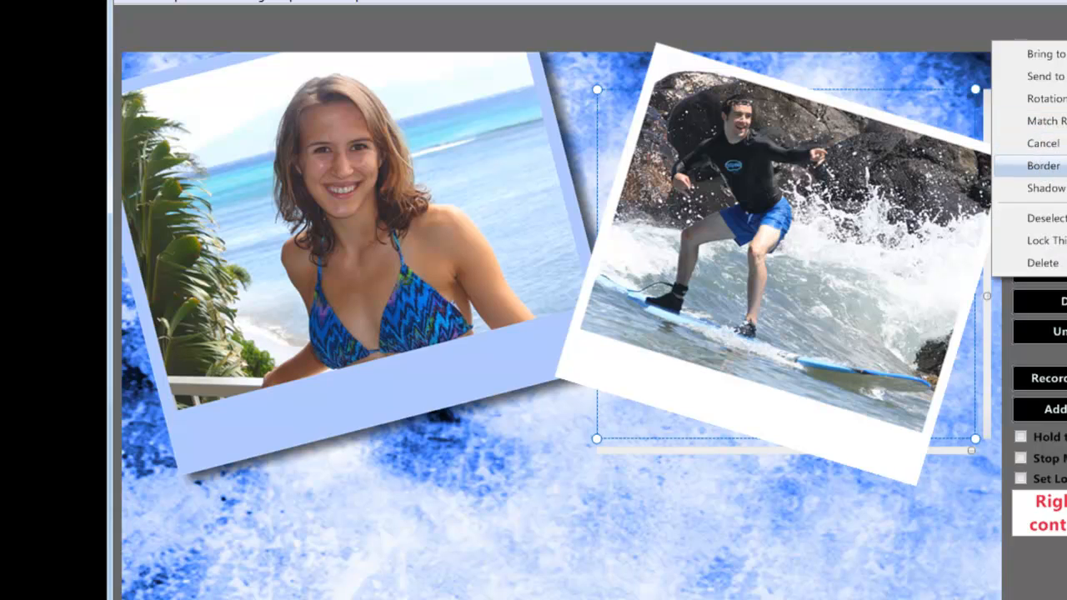
pyautogui.click(1042, 165)
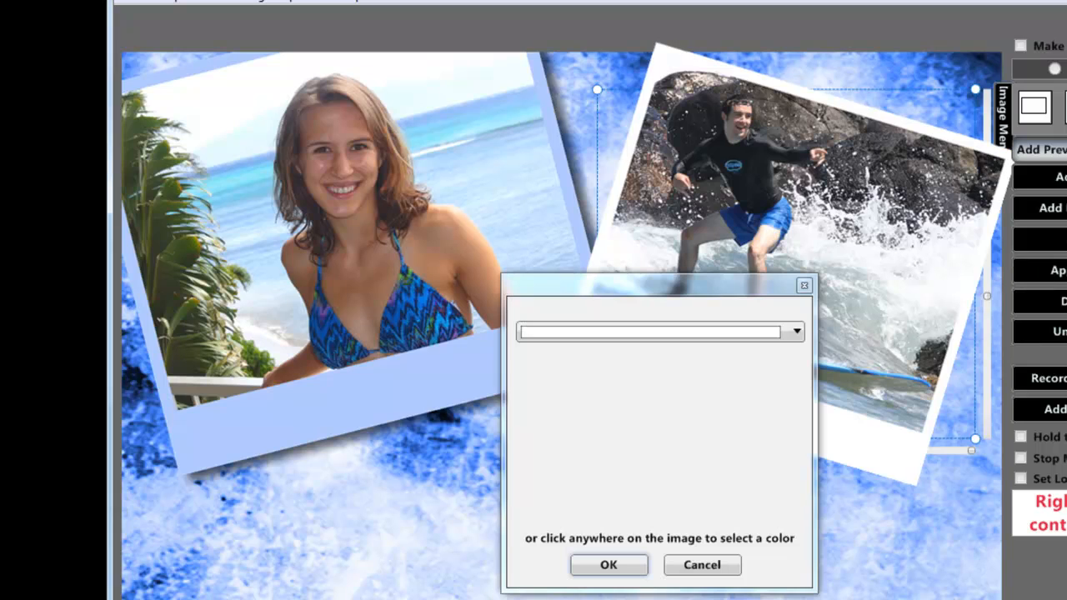
pyautogui.click(428, 377)
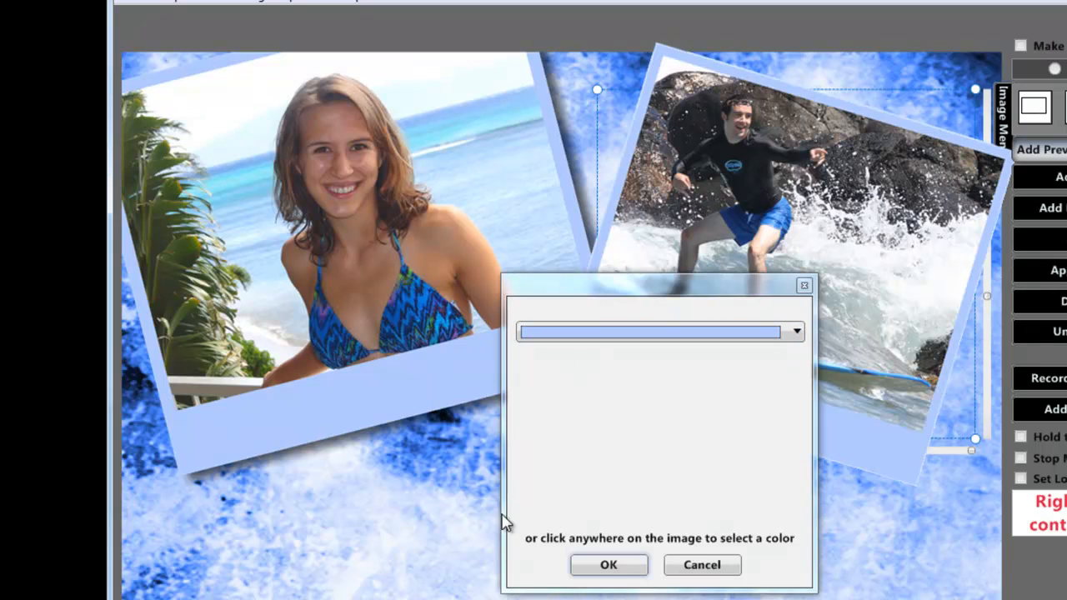
pyautogui.click(609, 566)
pyautogui.click(1004, 114)
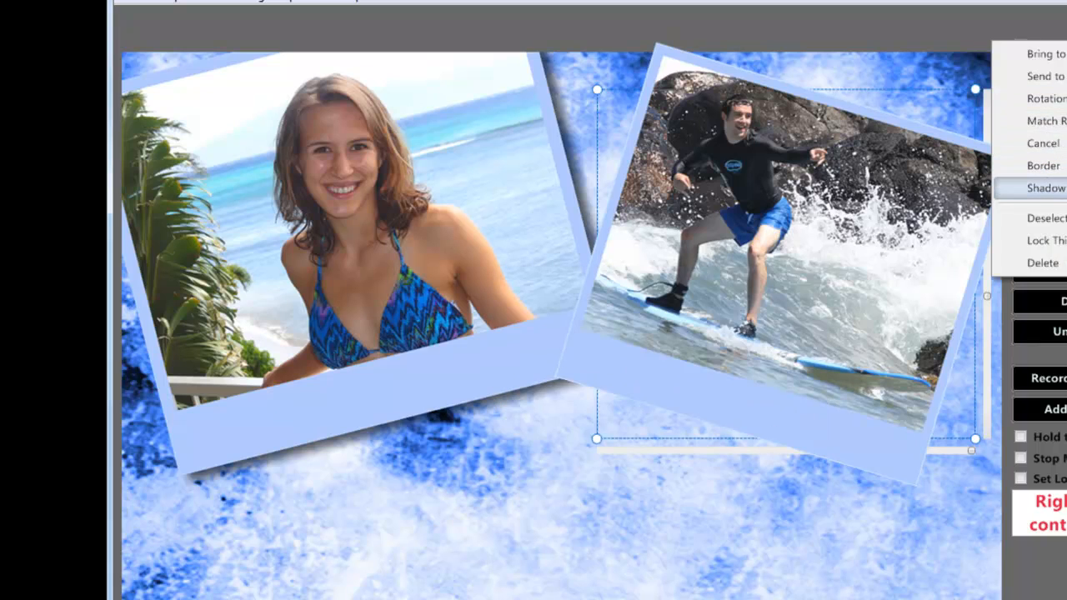
pyautogui.click(1046, 189)
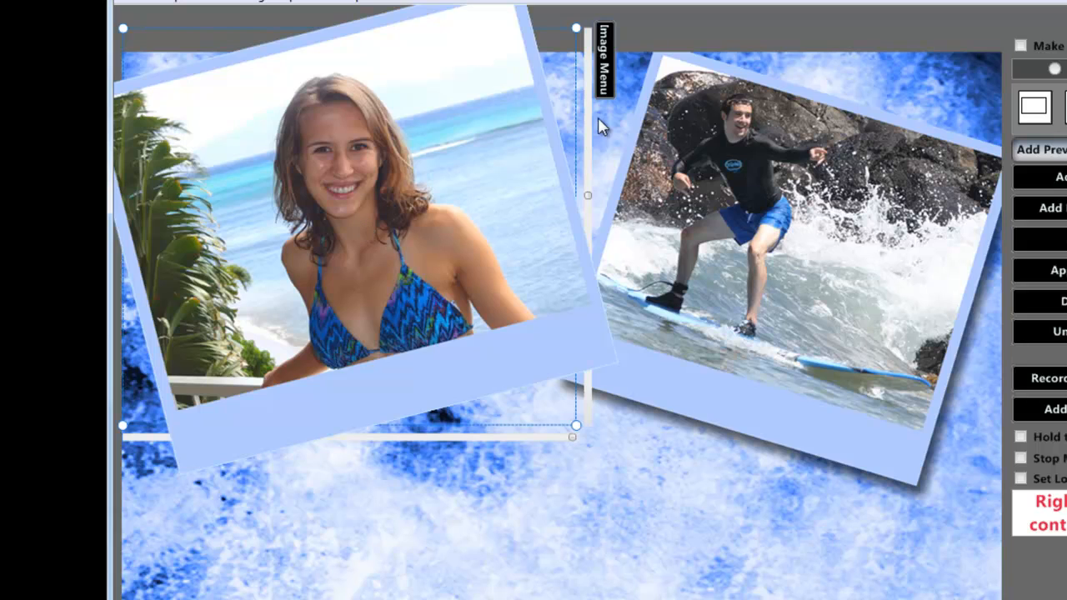
# Bring the balcony photo to the front so it overlaps the surfer photo, and deselect it
pyautogui.click(602, 77)
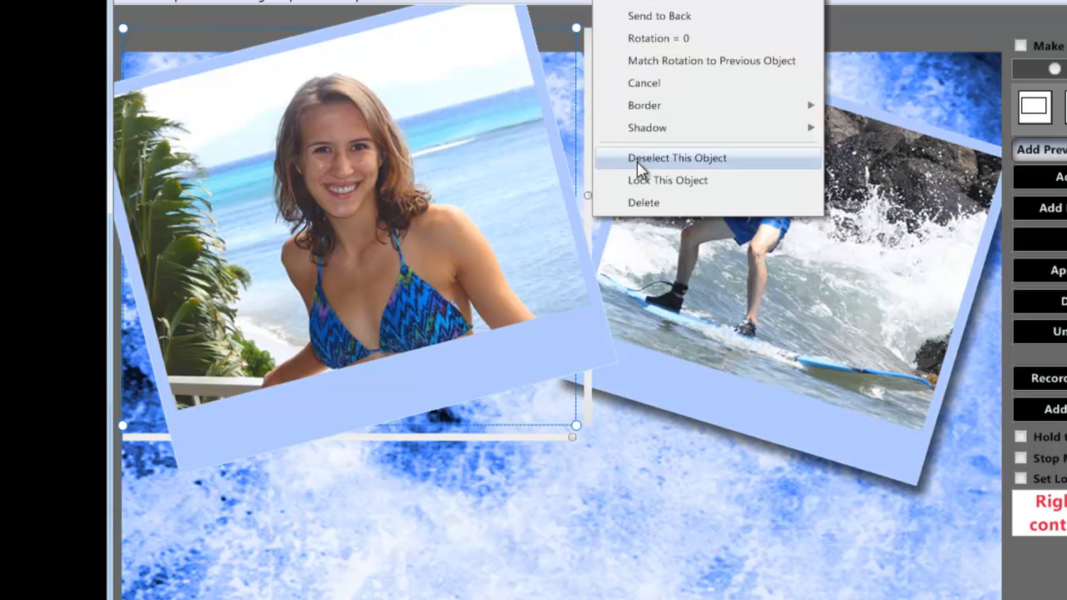
pyautogui.click(662, 16)
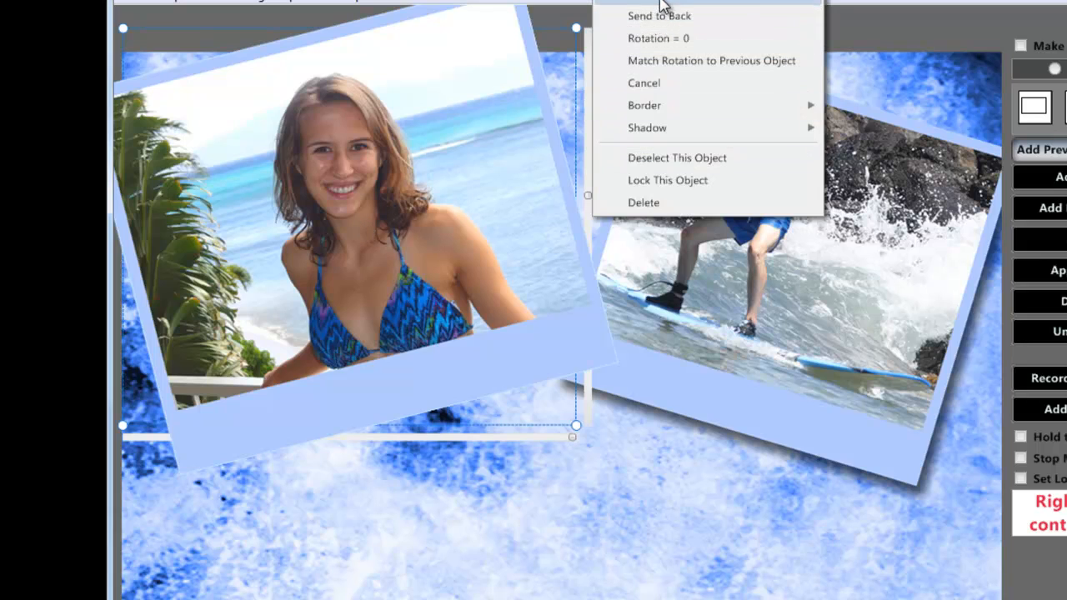
pyautogui.click(667, 533)
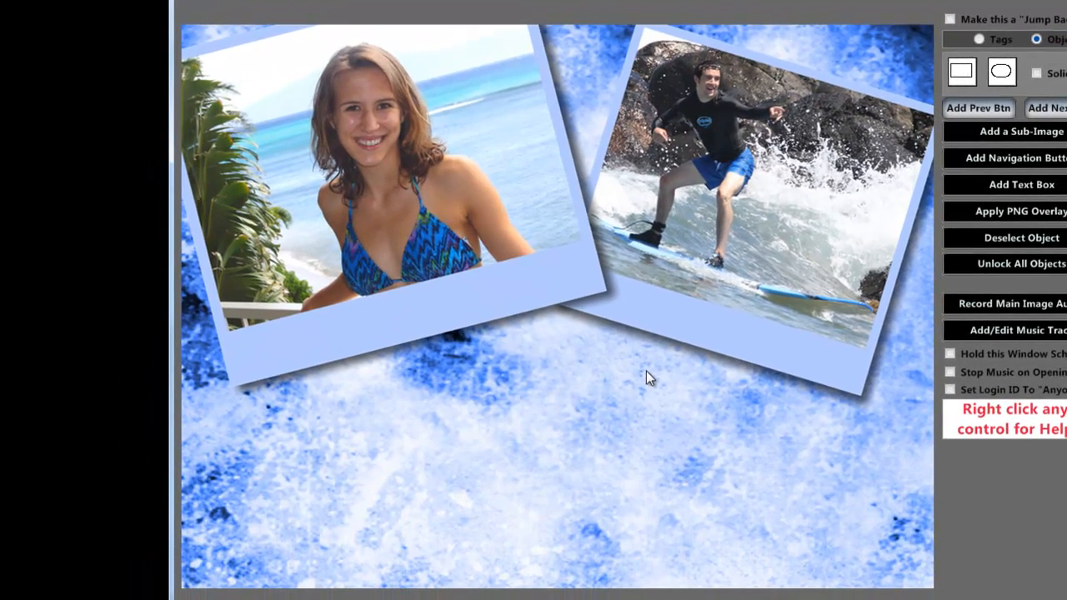
# Add Sunset.JPG from the Composite folder as a third sub-image
pyautogui.click(1036, 136)
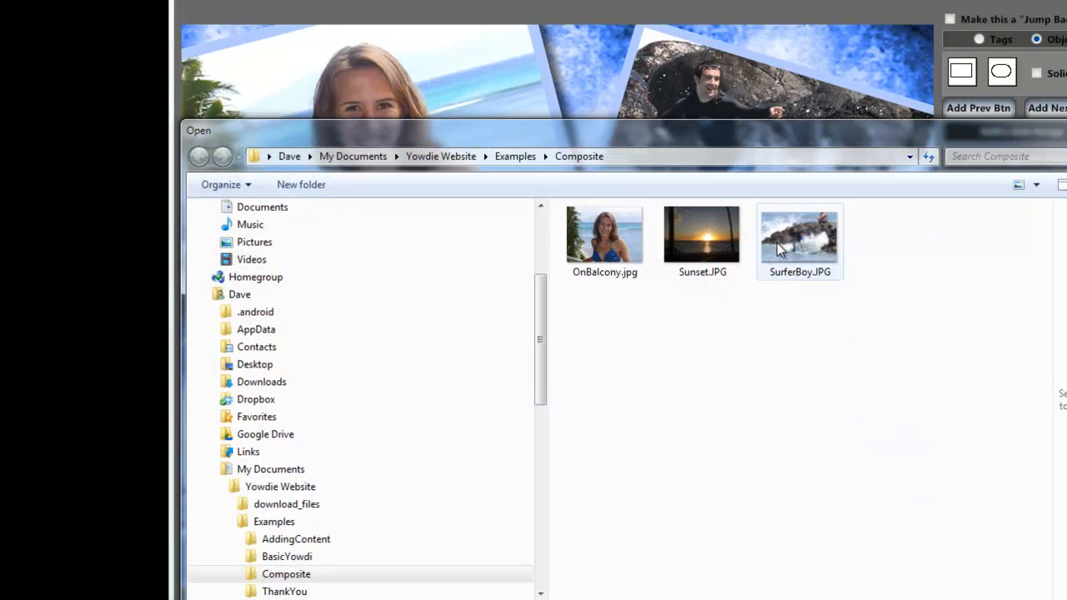
pyautogui.click(702, 238)
pyautogui.click(1001, 599)
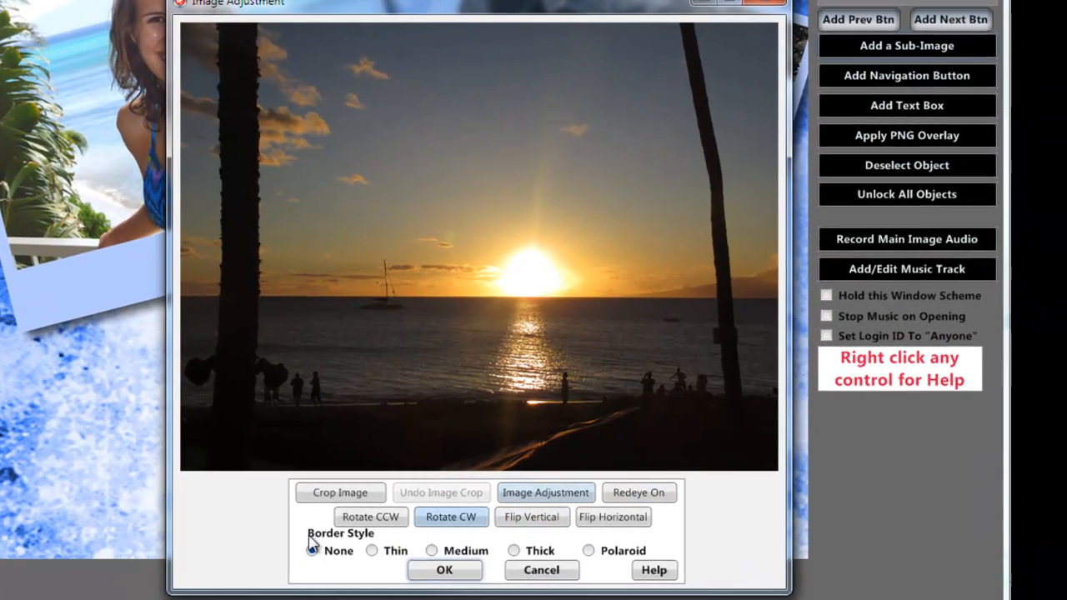
# Crop the sunset photo to a wide strip with the sailboat, the sun and its reflection between the palm trunks
pyautogui.click(358, 493)
pyautogui.moveTo(474, 256); pyautogui.dragTo(680, 388)
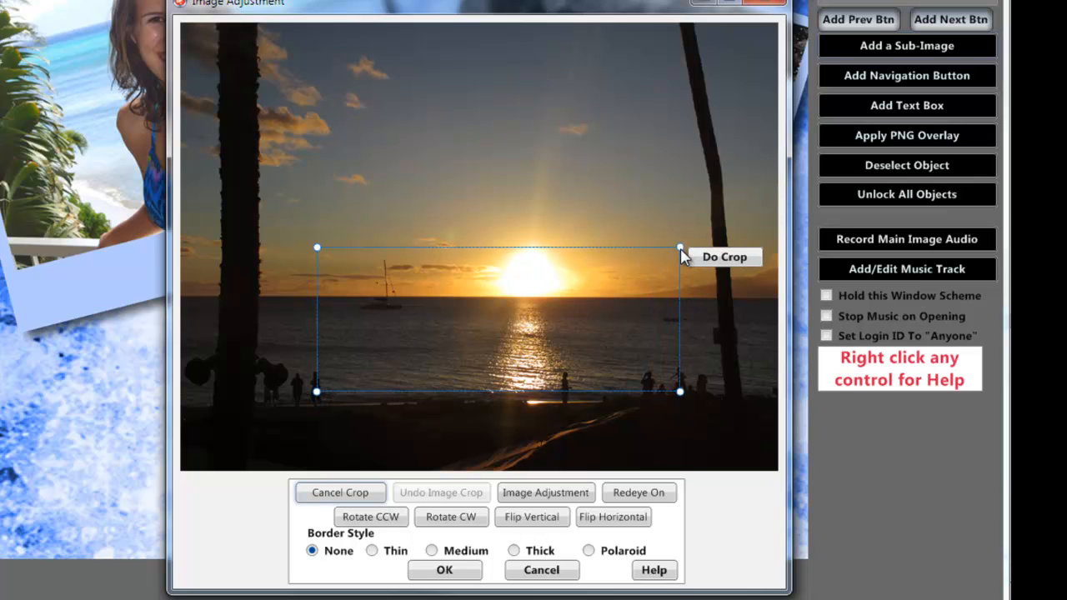
pyautogui.moveTo(684, 248); pyautogui.dragTo(702, 239)
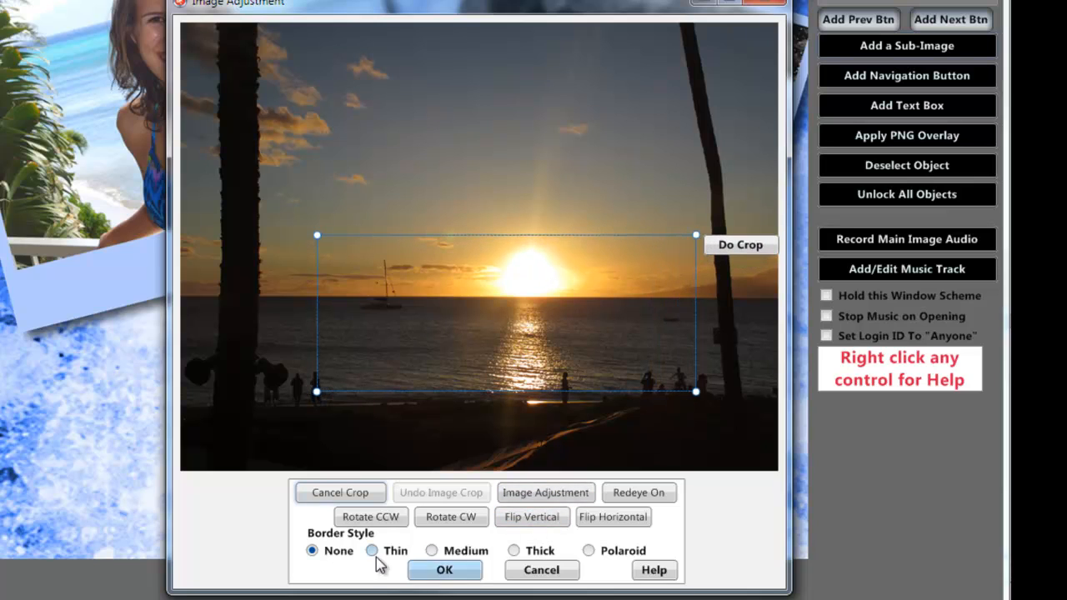
pyautogui.click(745, 246)
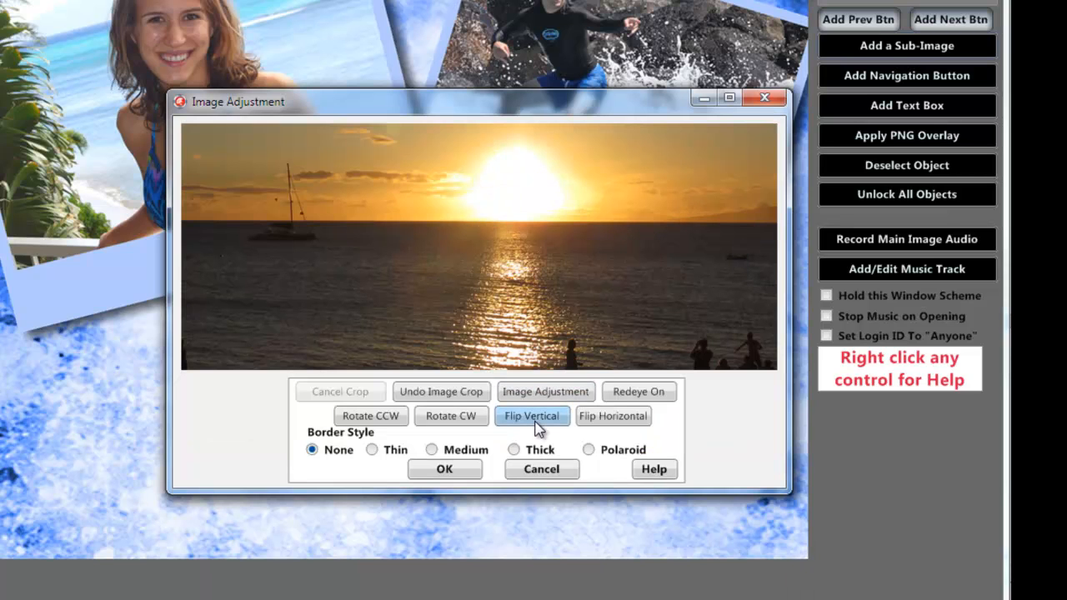
# Enhance the cropped sunset photo with the Pop It image adjustment
pyautogui.click(542, 392)
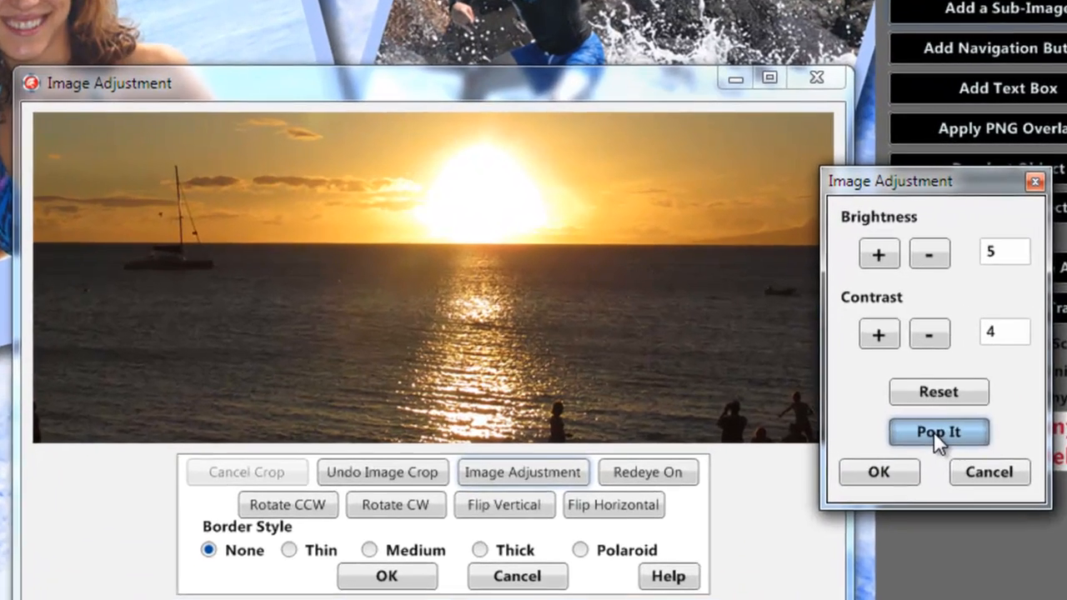
pyautogui.click(854, 363)
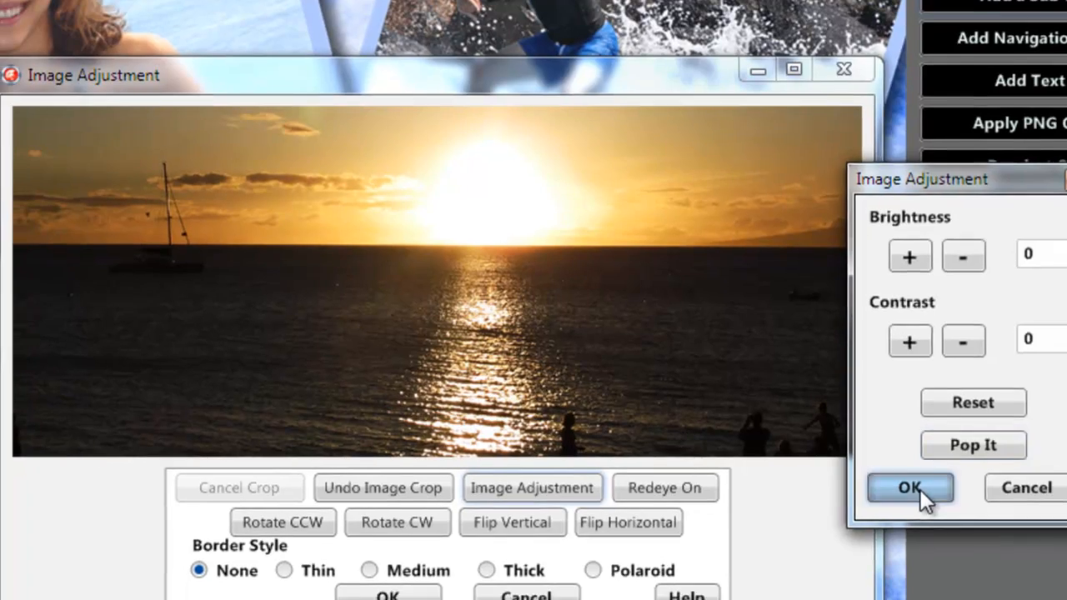
pyautogui.click(907, 500)
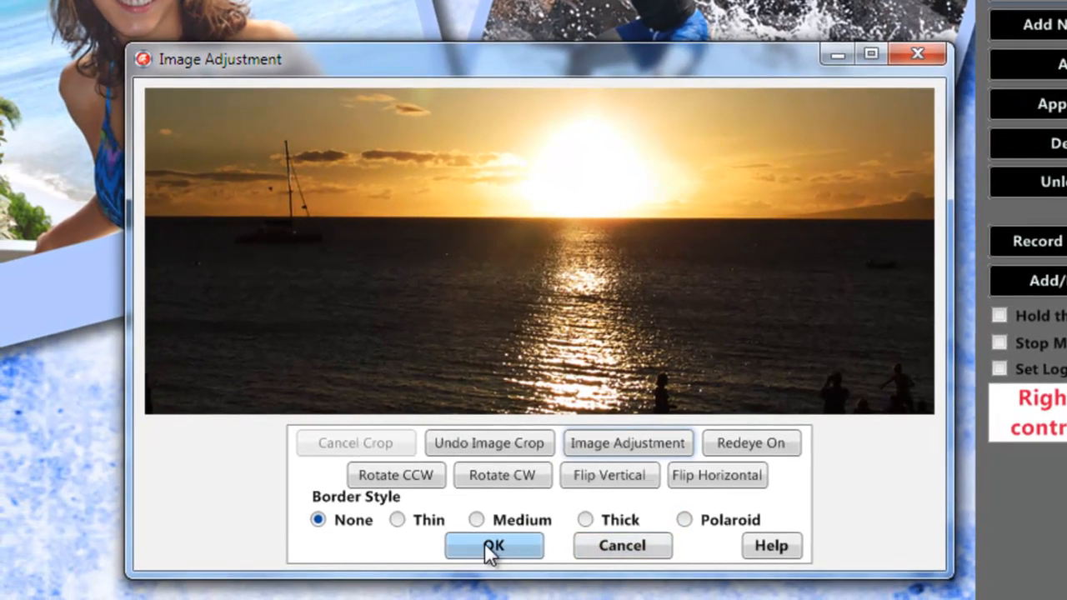
# Place the sunset photo with a Thick border and move it to the centre, below the balcony and surfer photos
pyautogui.click(586, 518)
pyautogui.click(514, 552)
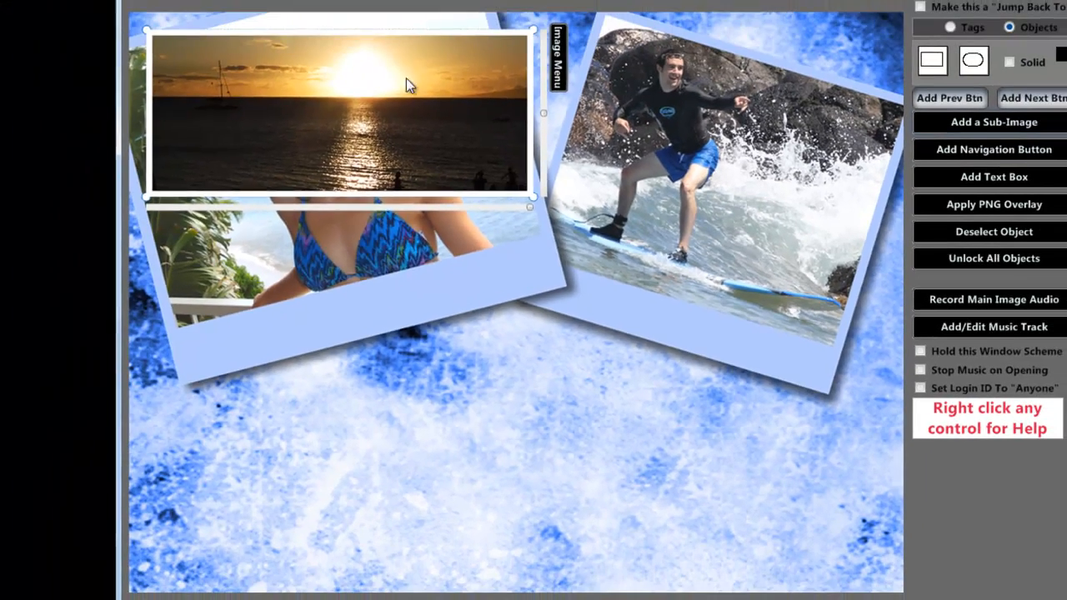
pyautogui.moveTo(406, 78); pyautogui.dragTo(563, 350)
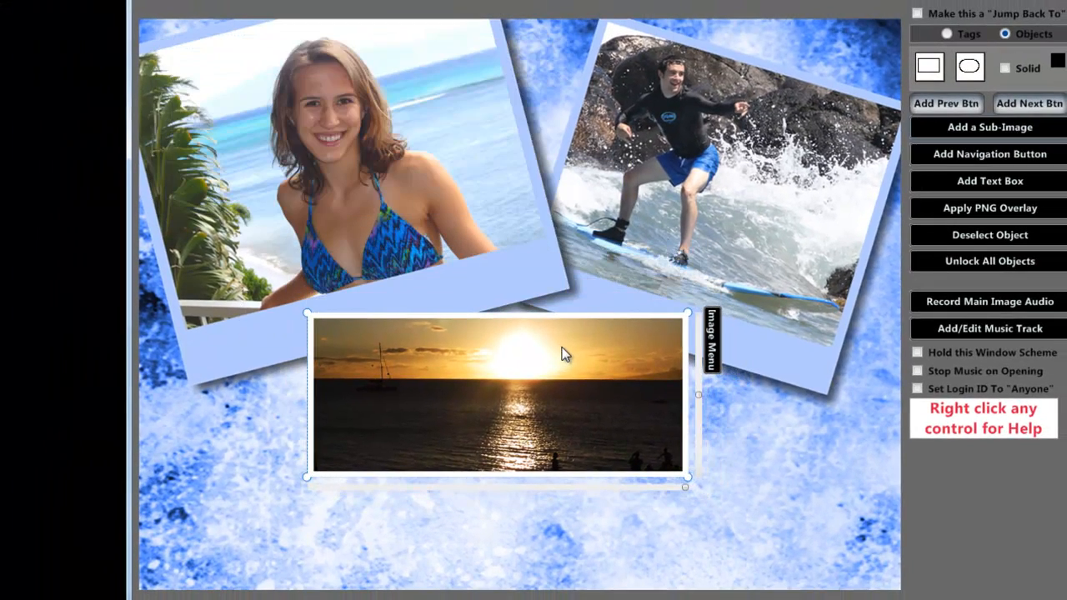
# Set the sunset photo's border colour to the light blue of the balcony photo's border
pyautogui.click(713, 341)
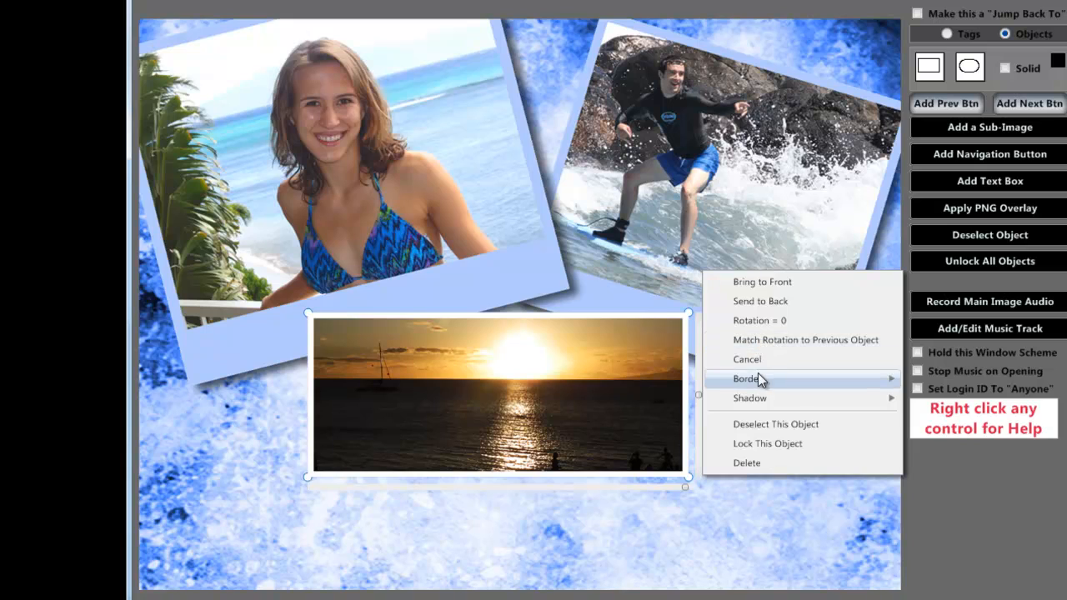
pyautogui.moveTo(816, 374)
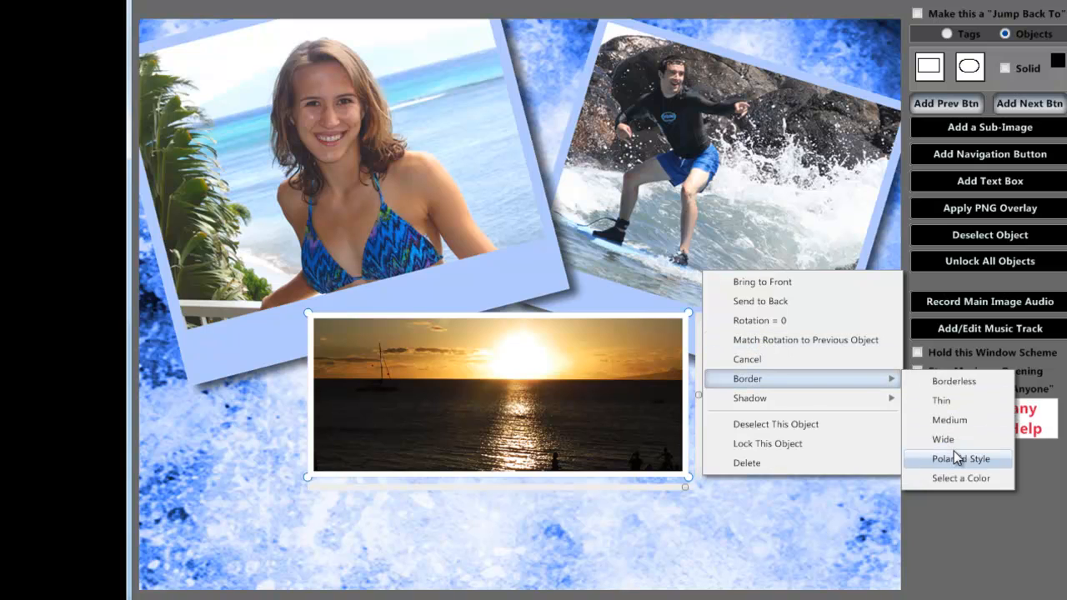
pyautogui.click(959, 479)
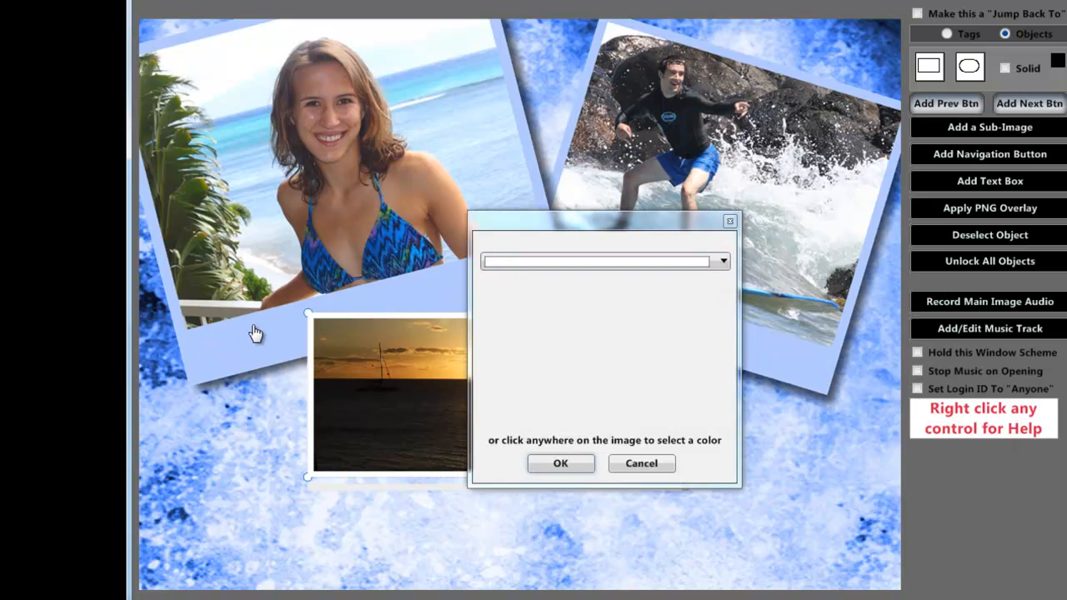
pyautogui.click(586, 467)
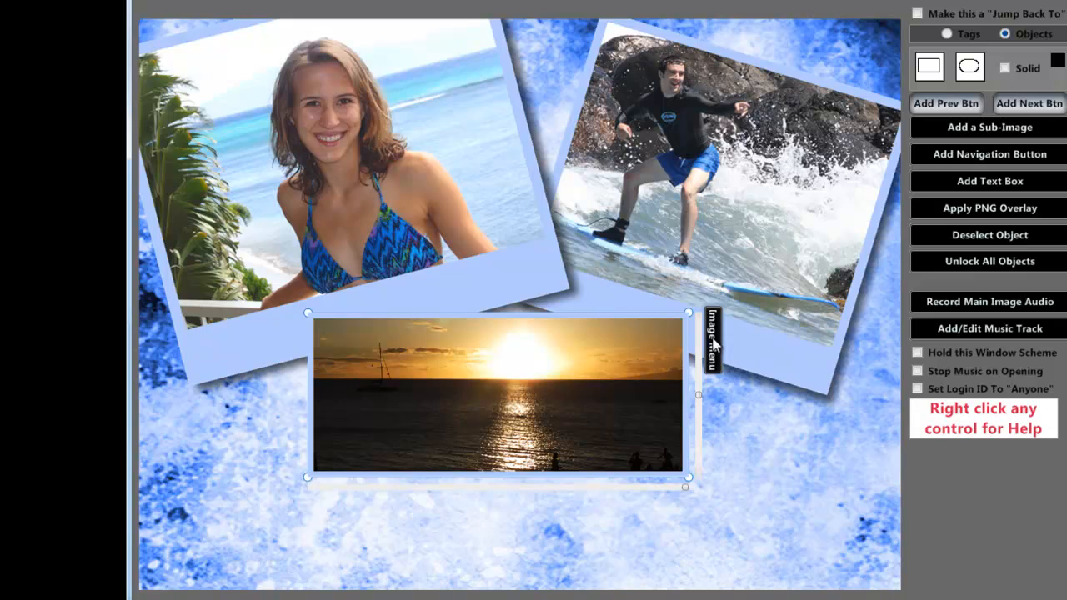
# Apply a Wide Shadow to the sunset photo
pyautogui.click(714, 342)
pyautogui.moveTo(750, 399)
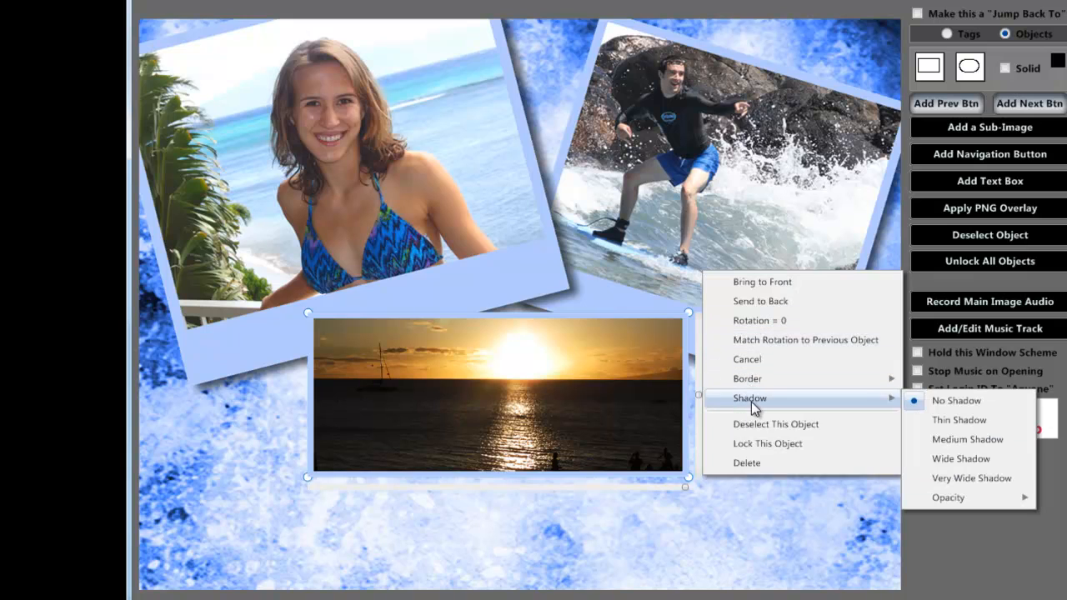
pyautogui.click(962, 457)
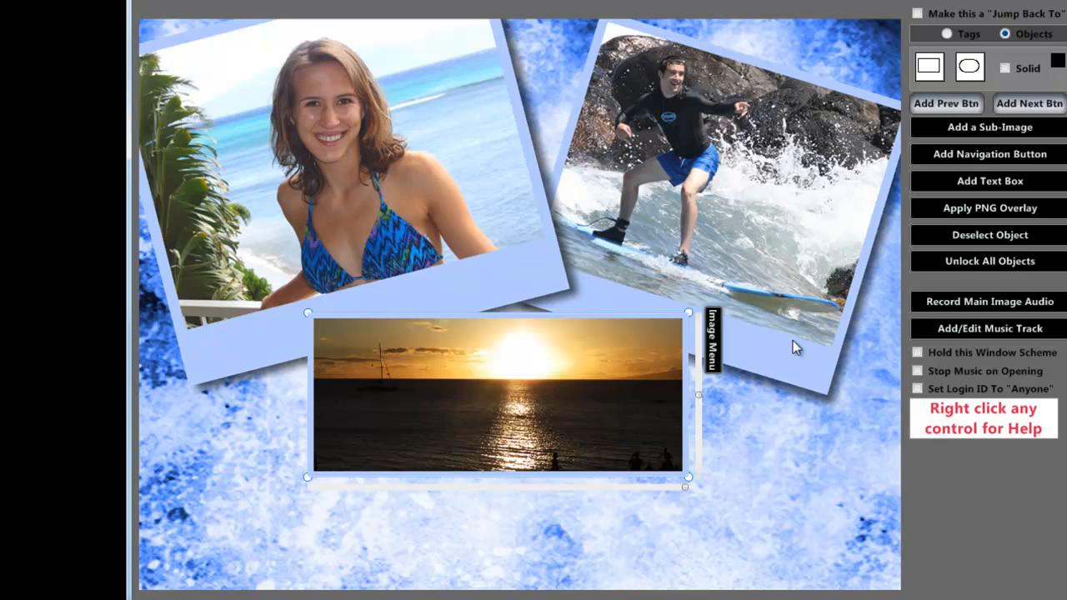
# Send the sunset photo behind the balcony and surfer photos and shift it slightly to the left
pyautogui.click(714, 338)
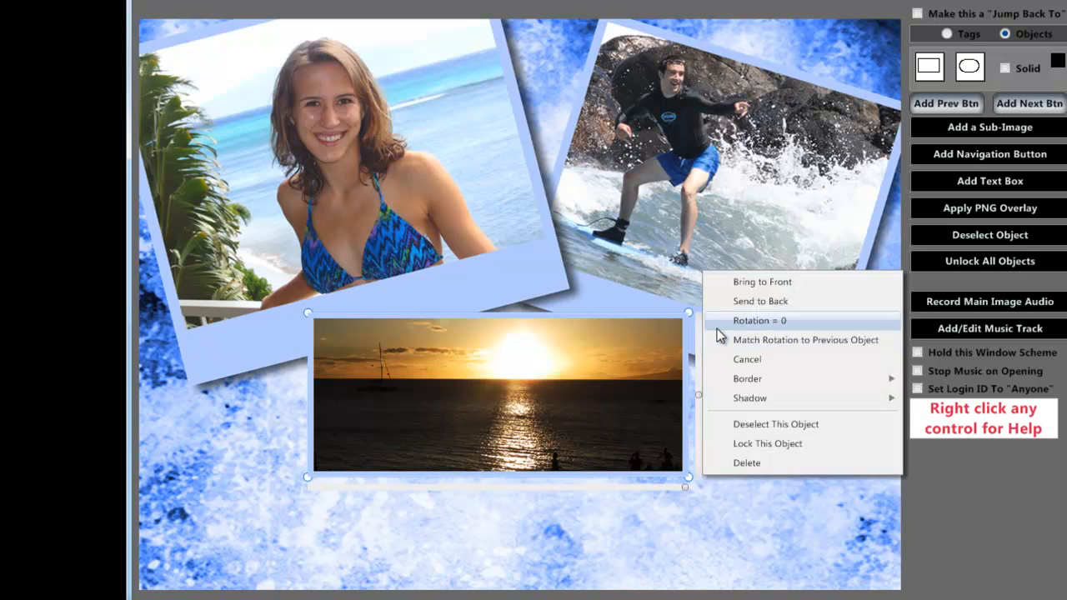
pyautogui.click(758, 303)
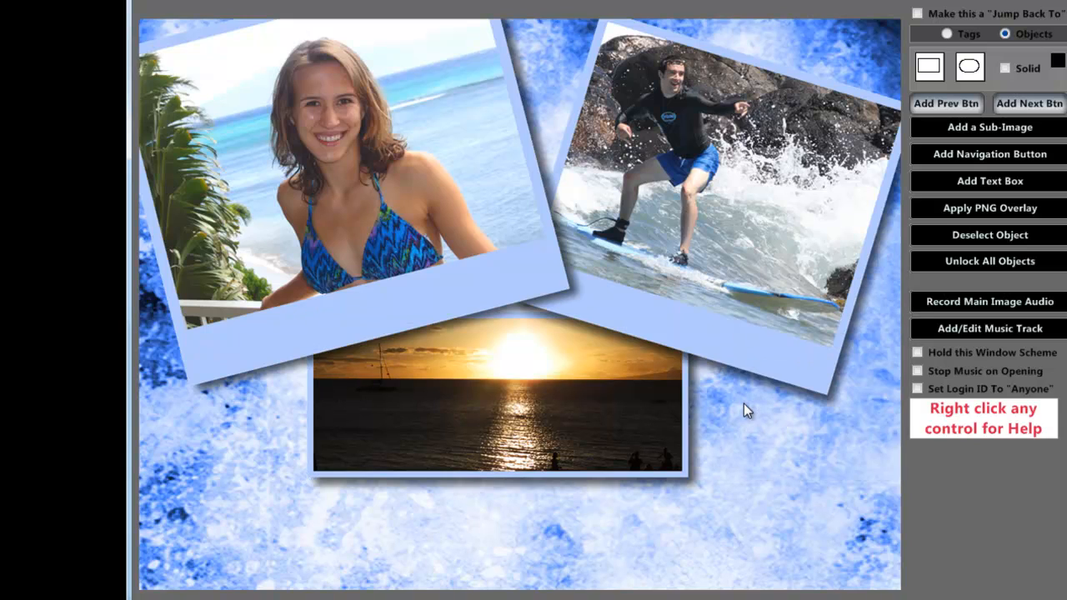
pyautogui.moveTo(550, 370); pyautogui.dragTo(486, 376)
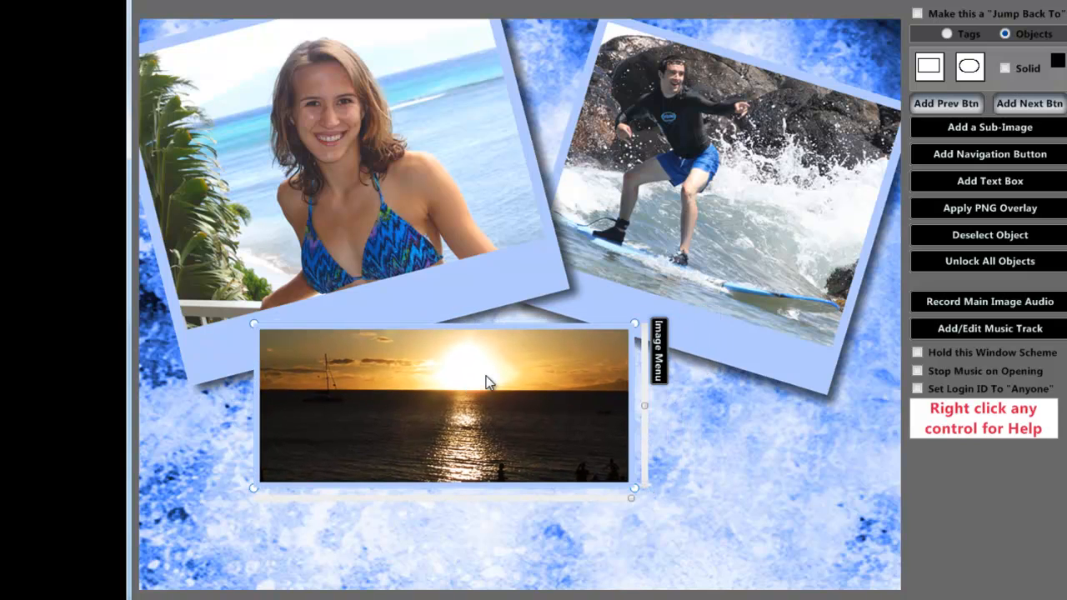
pyautogui.click(471, 524)
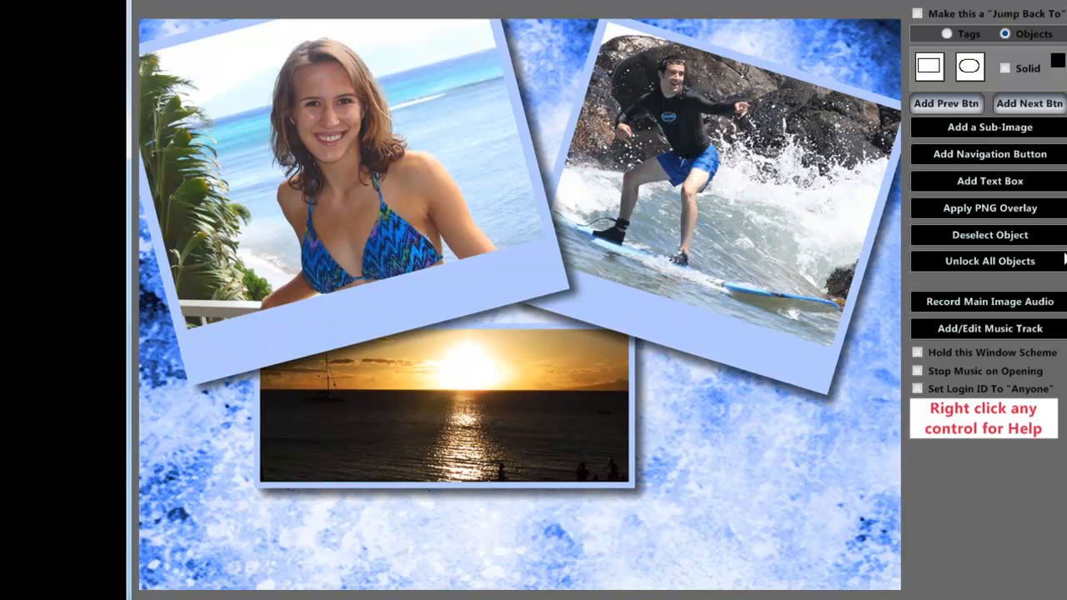
# Draw a solid rectangle as a banner across the full width of the background, below the sunset photo
pyautogui.click(1006, 69)
pyautogui.click(930, 66)
pyautogui.moveTo(177, 46); pyautogui.dragTo(912, 584)
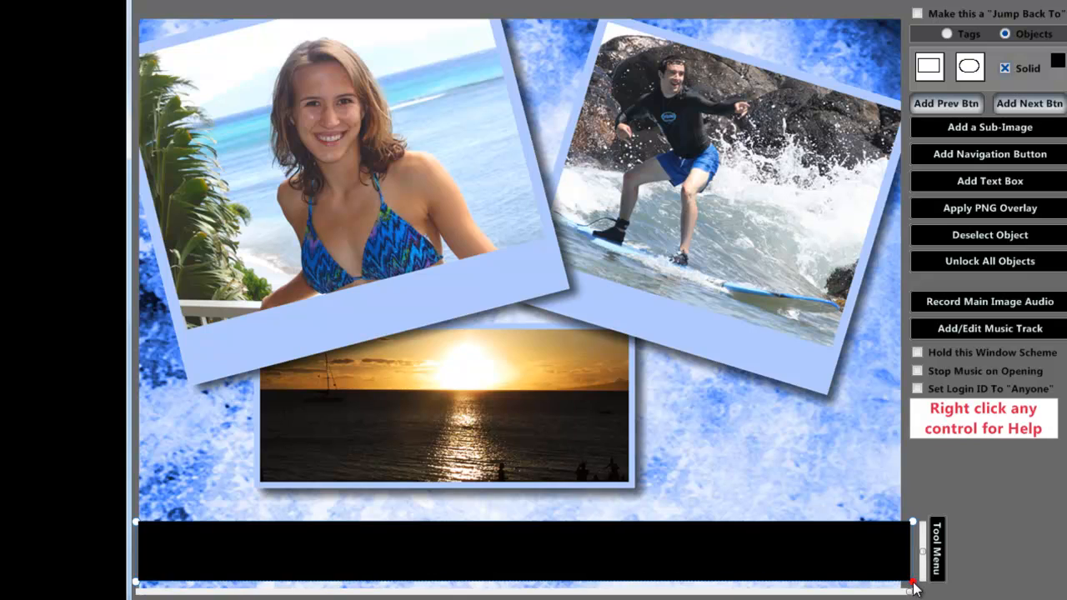
pyautogui.moveTo(525, 541); pyautogui.dragTo(521, 535)
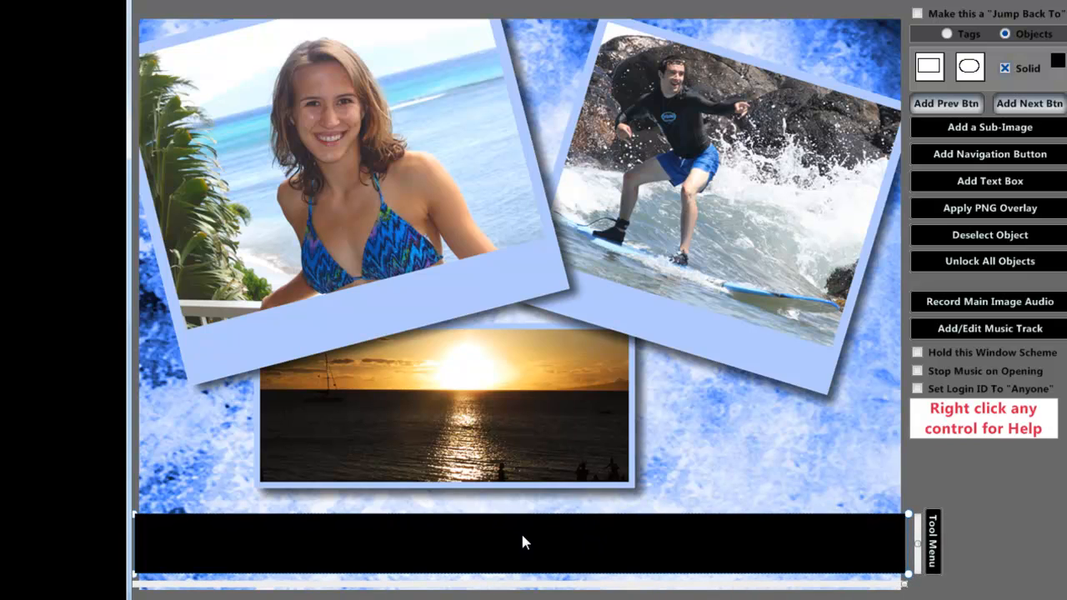
# Set the banner rectangle's colour to the light blue sampled from the surfer photo's border
pyautogui.click(927, 543)
pyautogui.click(964, 523)
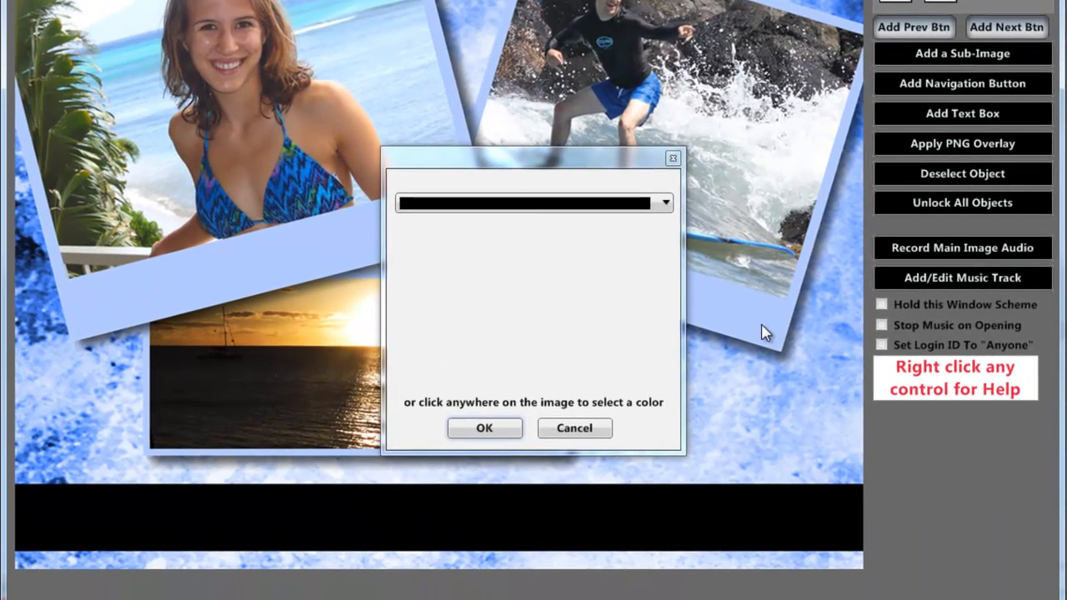
pyautogui.click(765, 332)
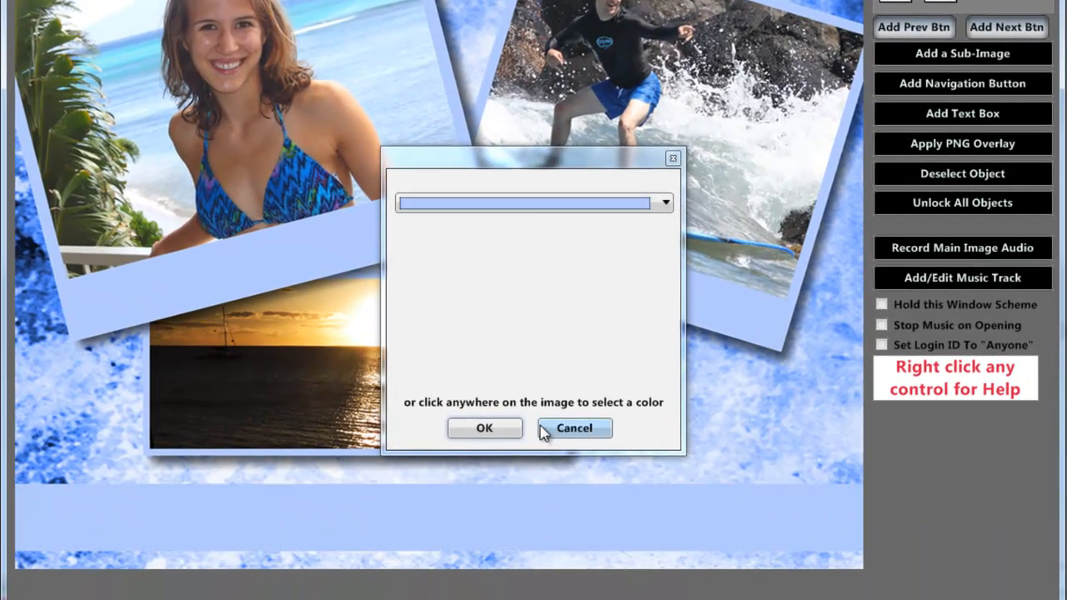
pyautogui.click(484, 428)
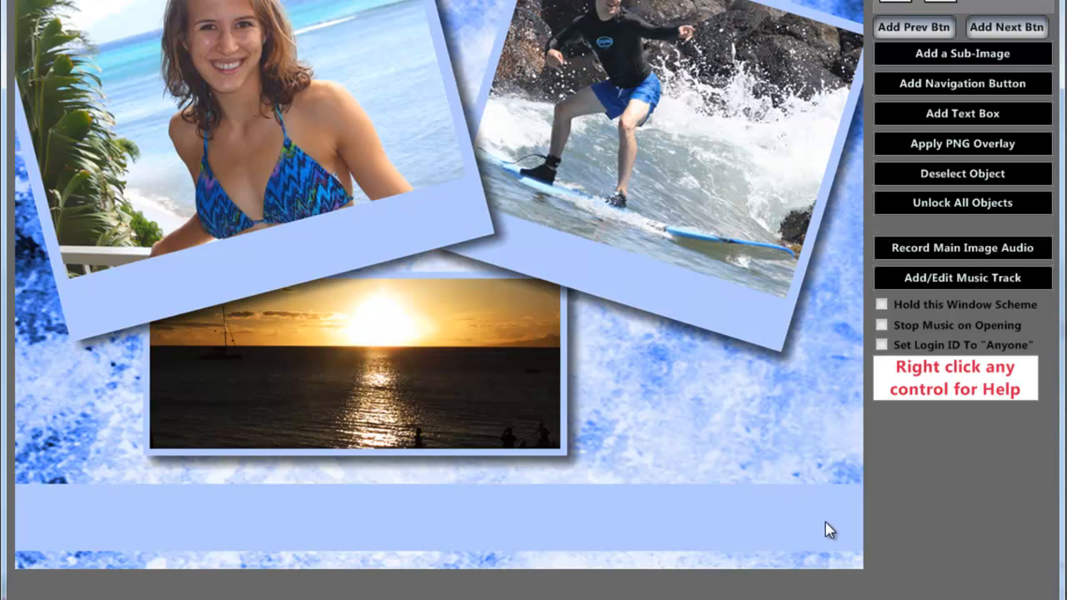
# Lower the banner rectangle's opacity so the textured background shows through it, and deselect it
pyautogui.click(830, 530)
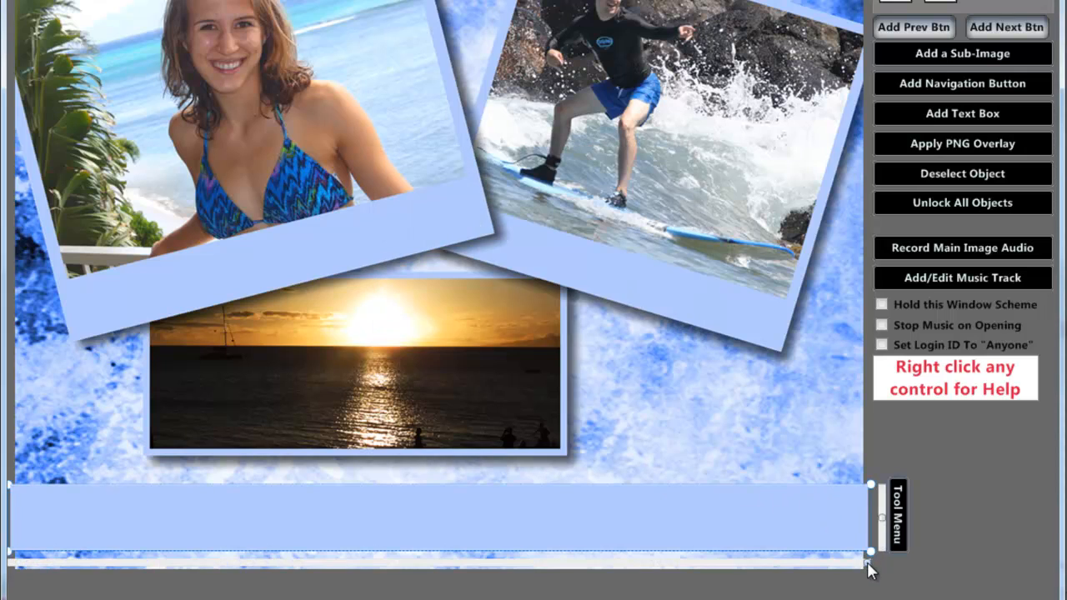
pyautogui.moveTo(867, 565); pyautogui.dragTo(534, 570)
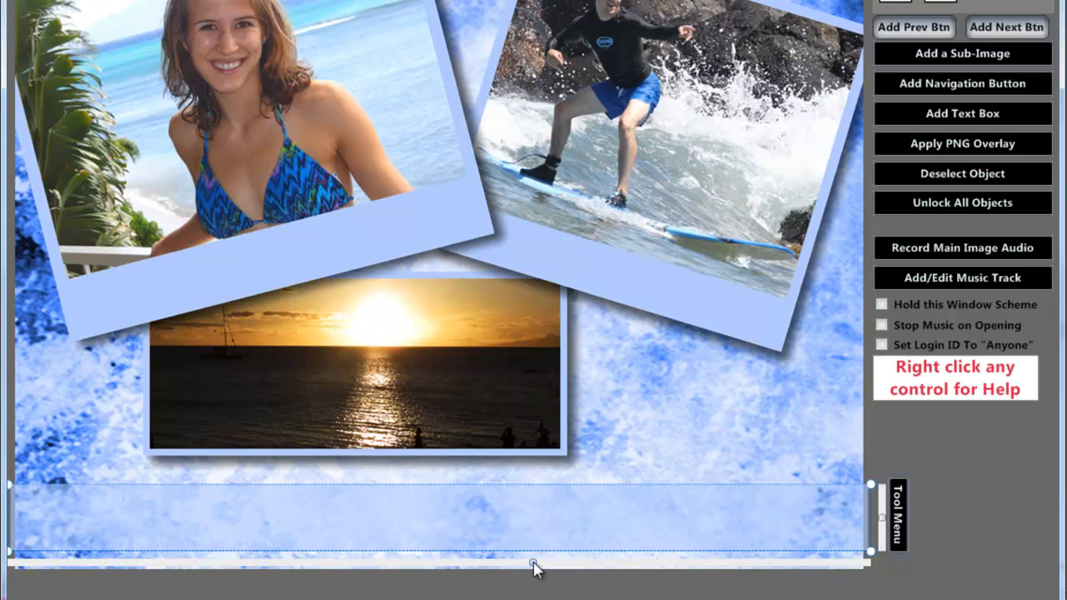
pyautogui.click(614, 416)
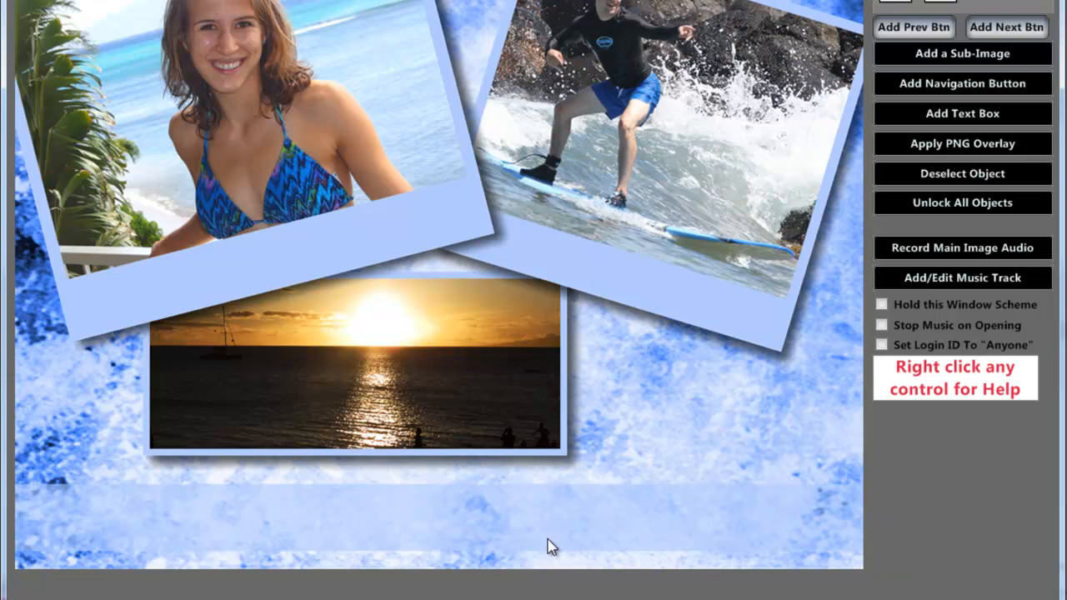
# Add a text box, make it wider and shallower, and replace its placeholder with "Adventures in Paradise"
pyautogui.click(962, 113)
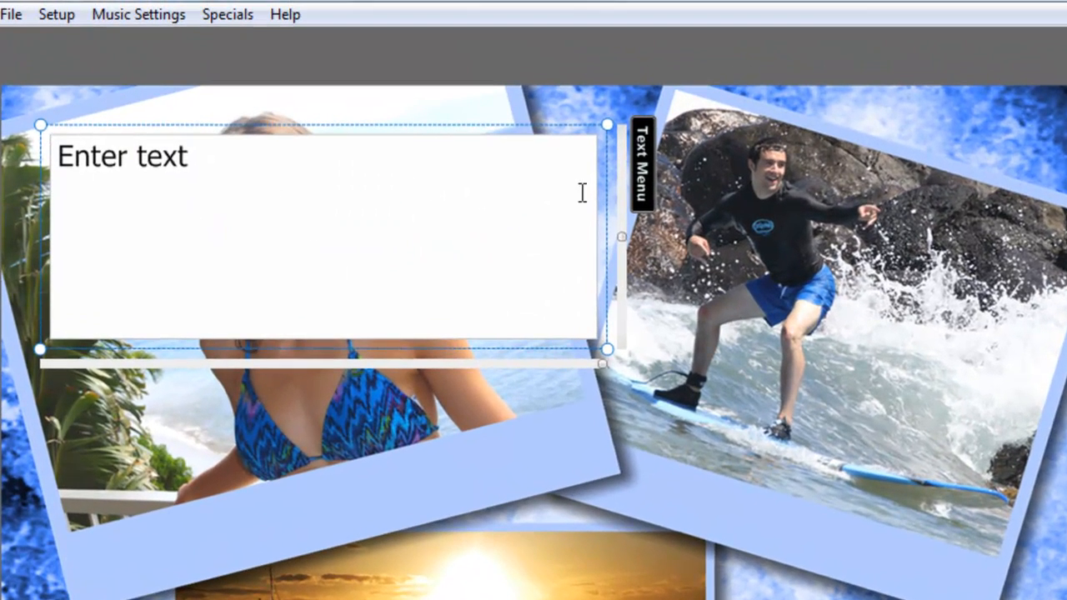
pyautogui.moveTo(607, 348); pyautogui.dragTo(930, 297)
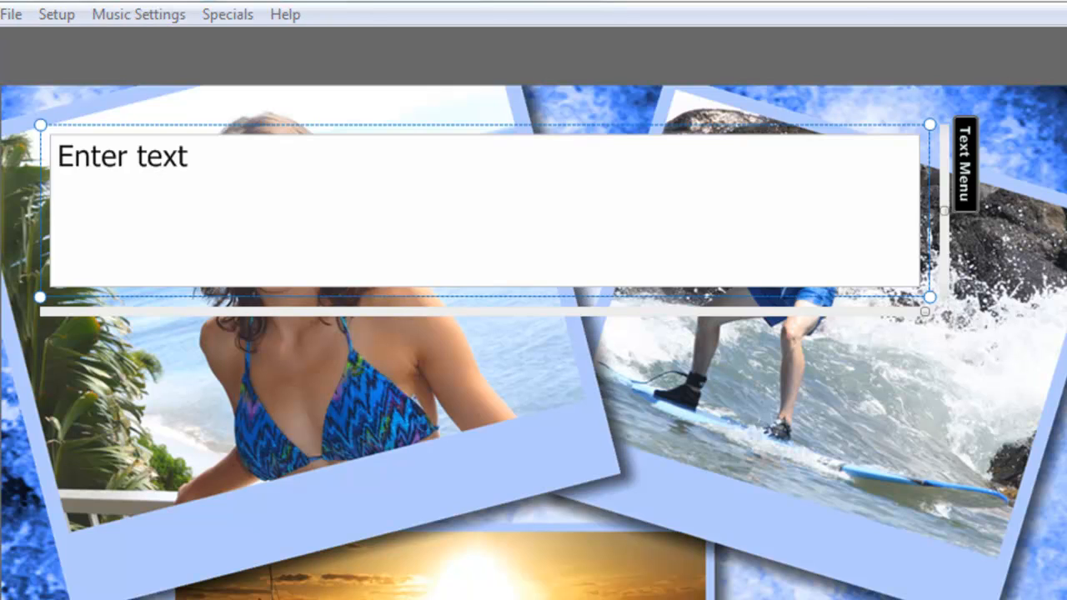
pyautogui.moveTo(188, 160); pyautogui.dragTo(53, 157)
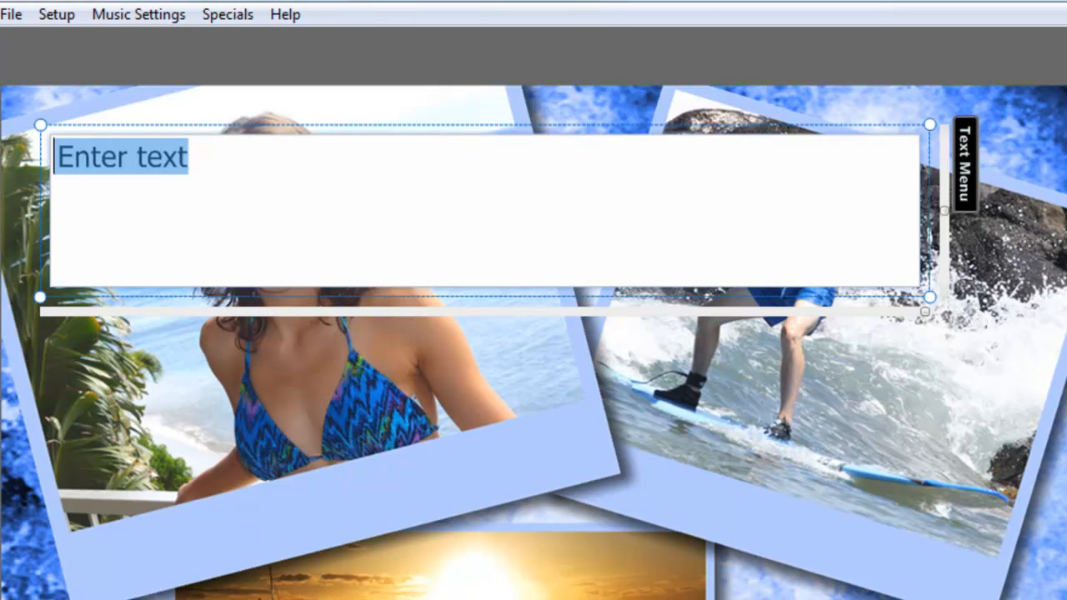
pyautogui.write('Adventures in Paradise')
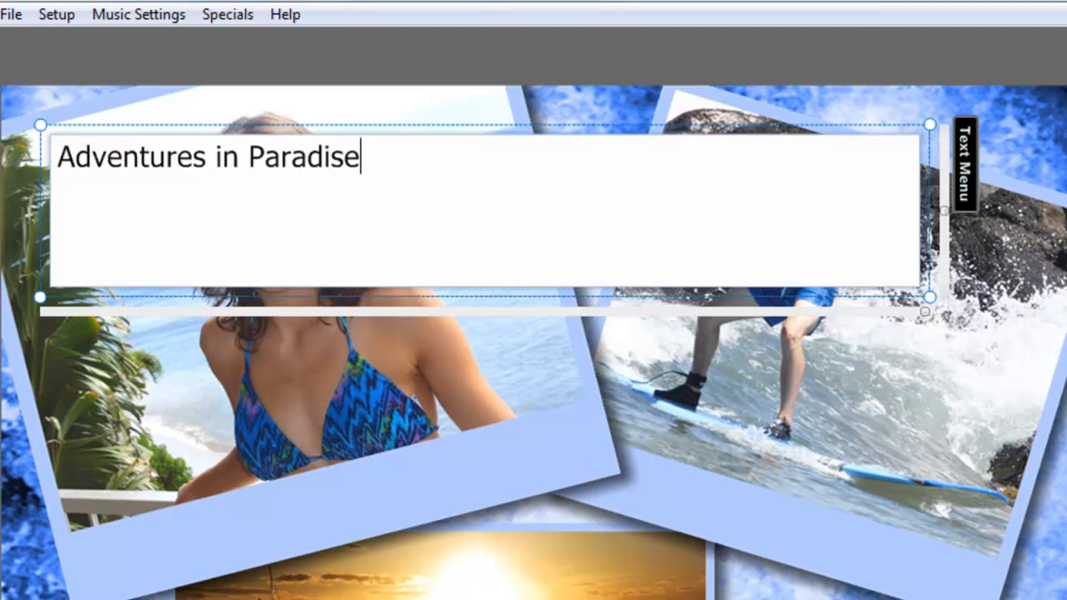
# Compare several font previews and set the title text to the Splash font at size 60
pyautogui.click(963, 162)
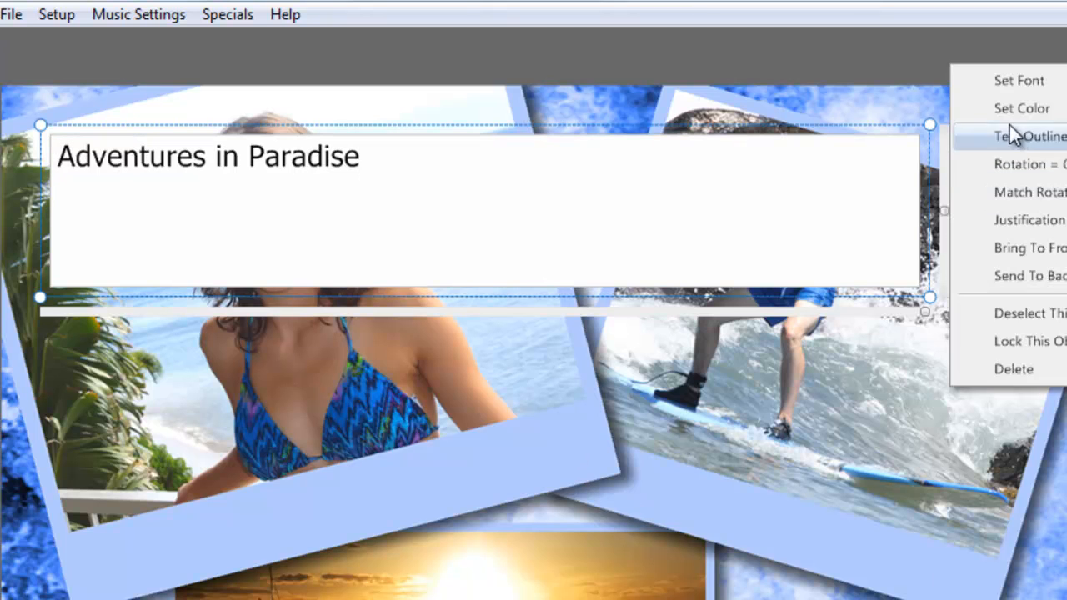
pyautogui.click(1029, 83)
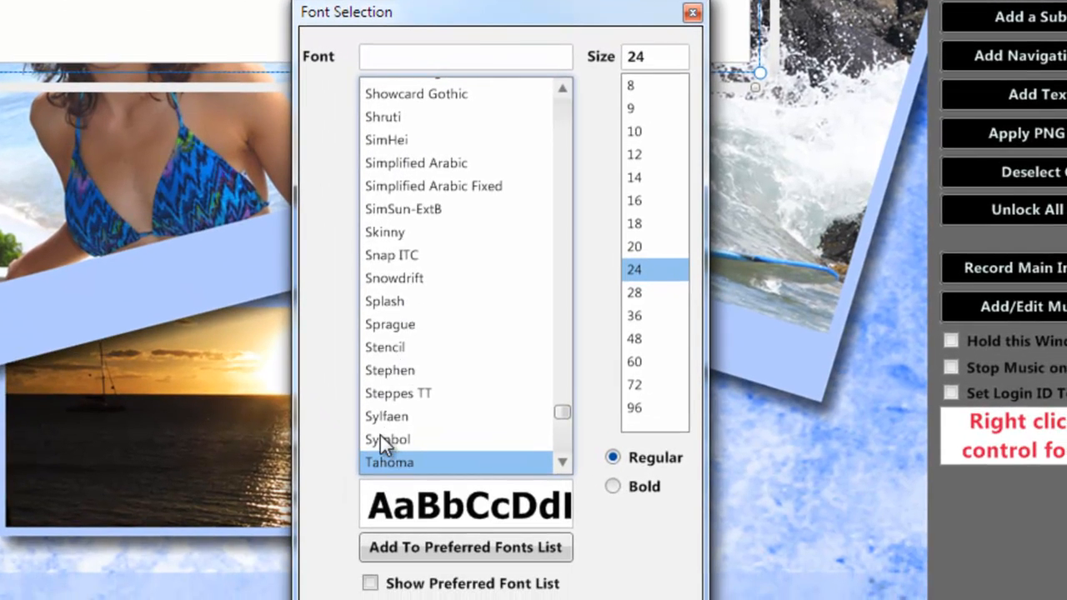
pyautogui.click(383, 376)
pyautogui.click(381, 352)
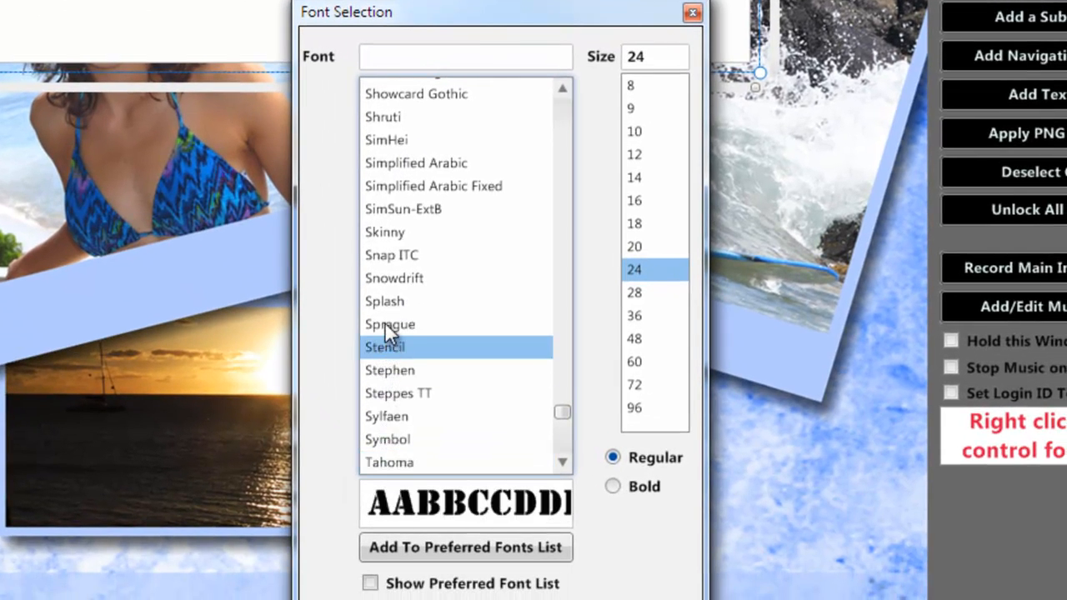
pyautogui.click(385, 323)
pyautogui.click(386, 304)
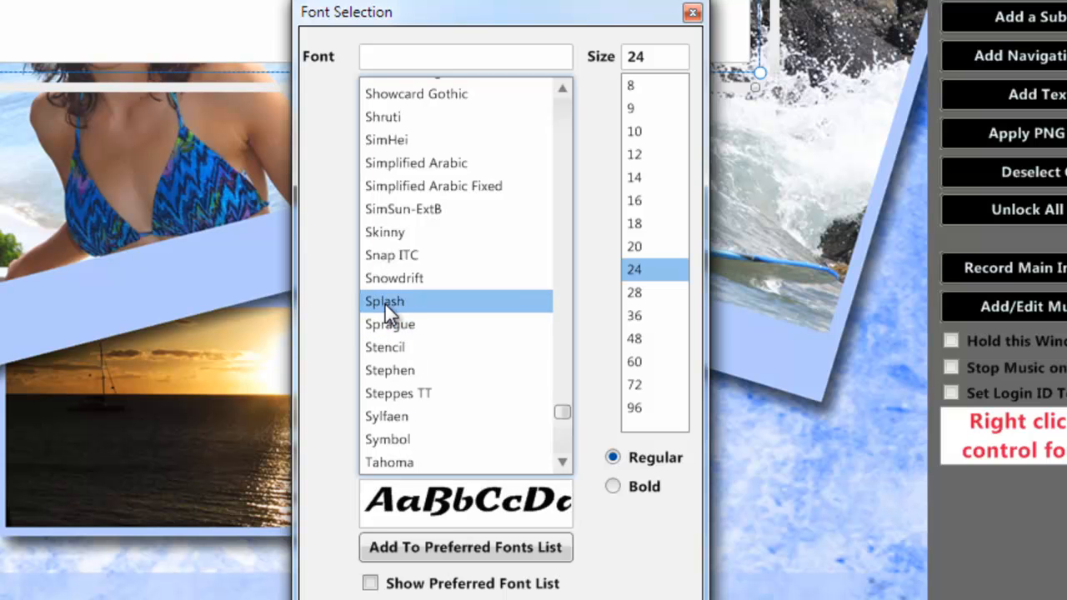
pyautogui.click(385, 282)
pyautogui.click(392, 304)
pyautogui.click(386, 230)
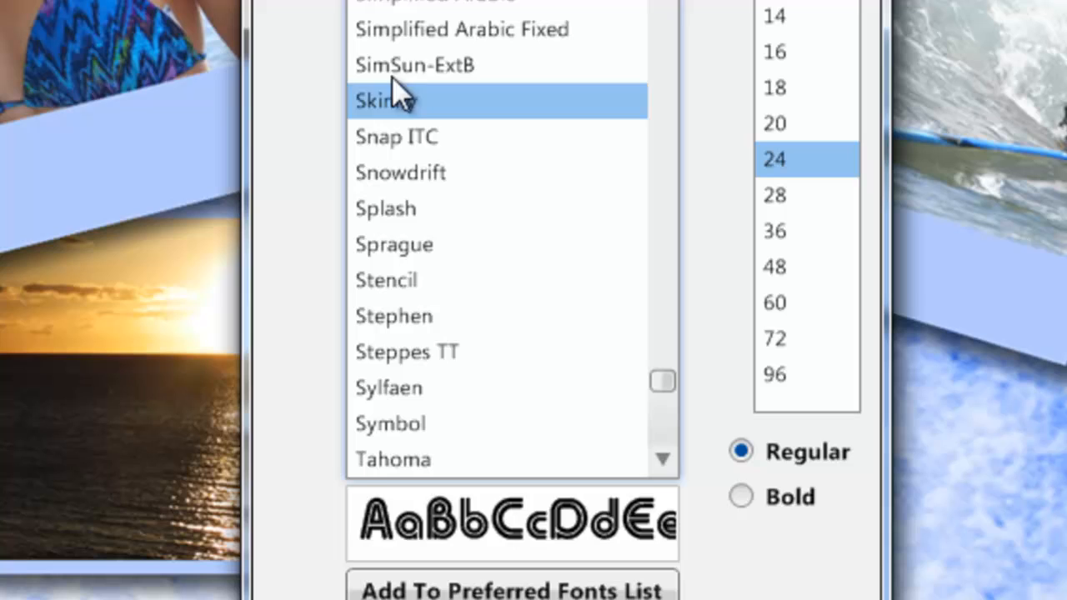
pyautogui.click(395, 67)
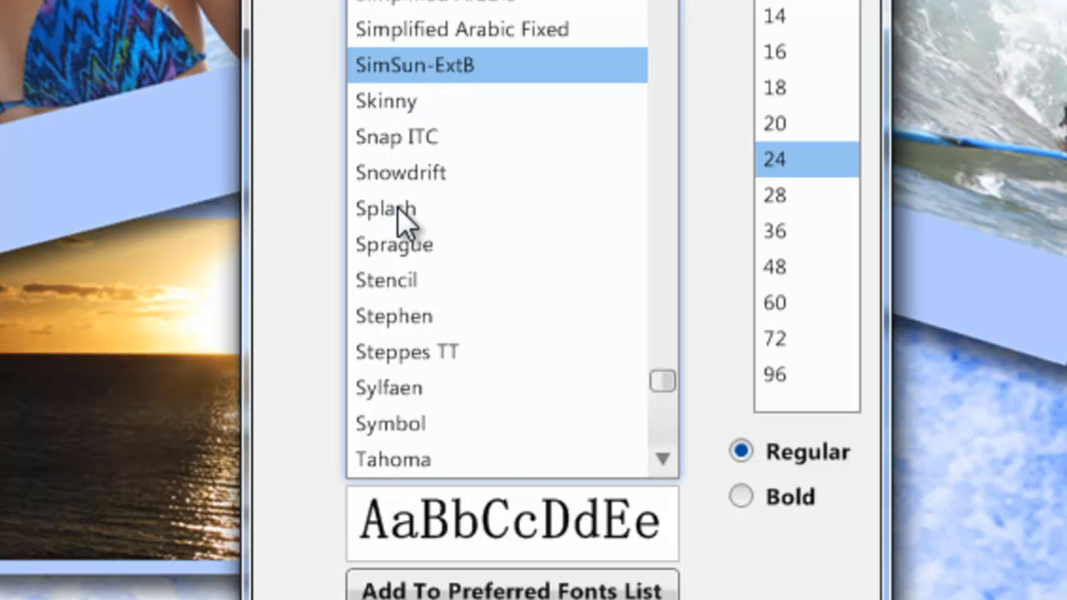
pyautogui.click(397, 245)
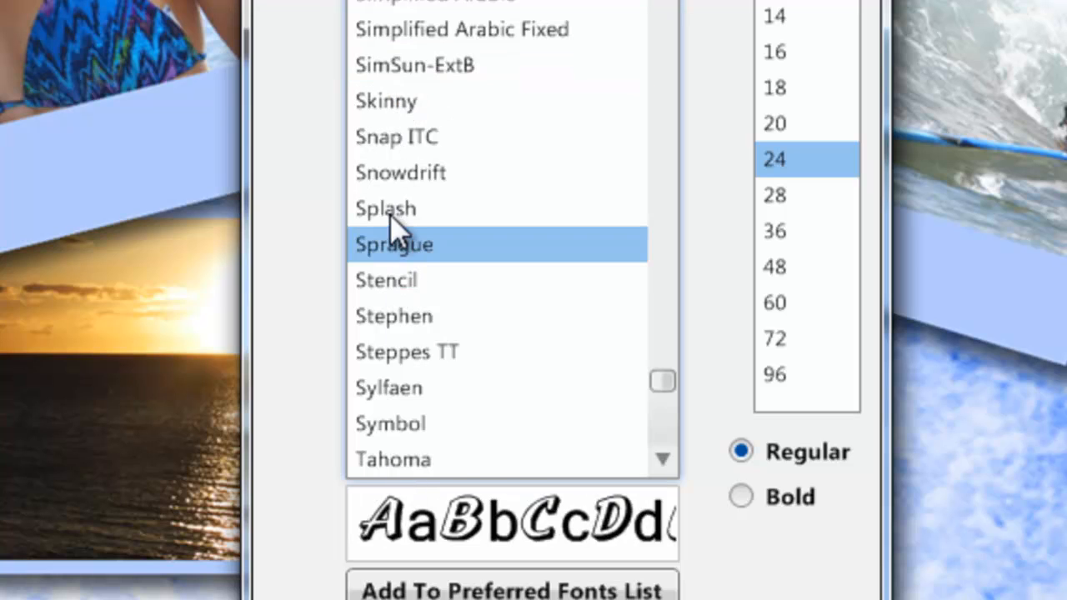
pyautogui.click(387, 212)
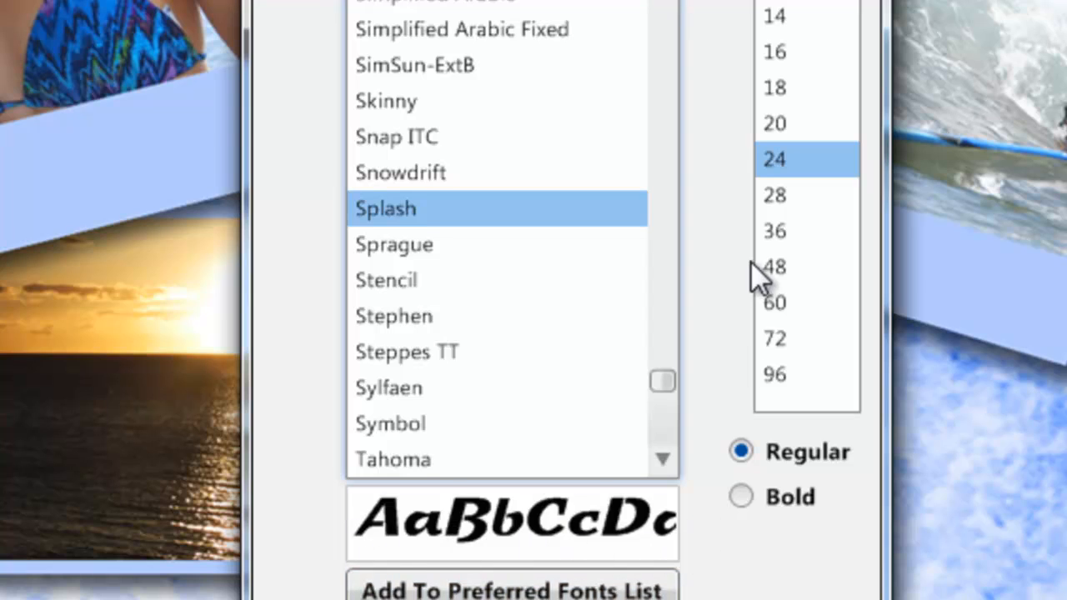
pyautogui.click(777, 313)
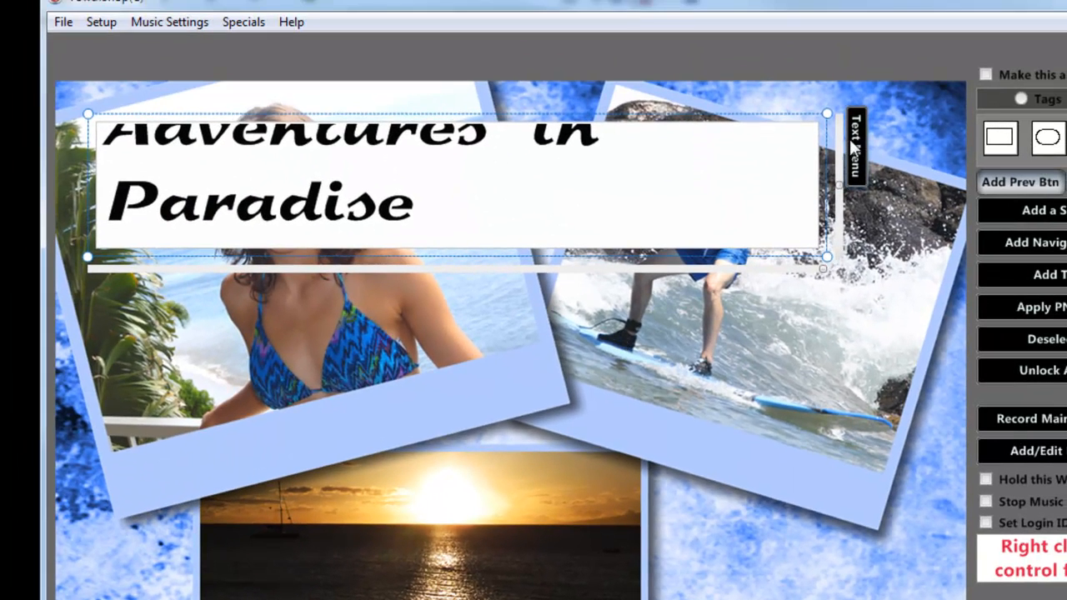
# Set the title text's font size to 36
pyautogui.click(854, 147)
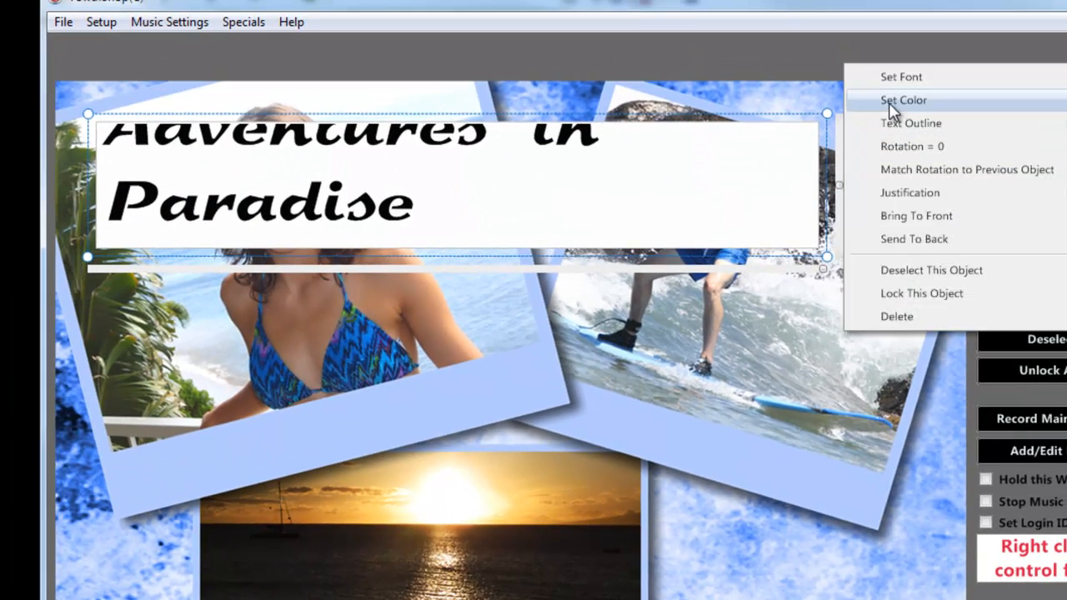
pyautogui.click(893, 78)
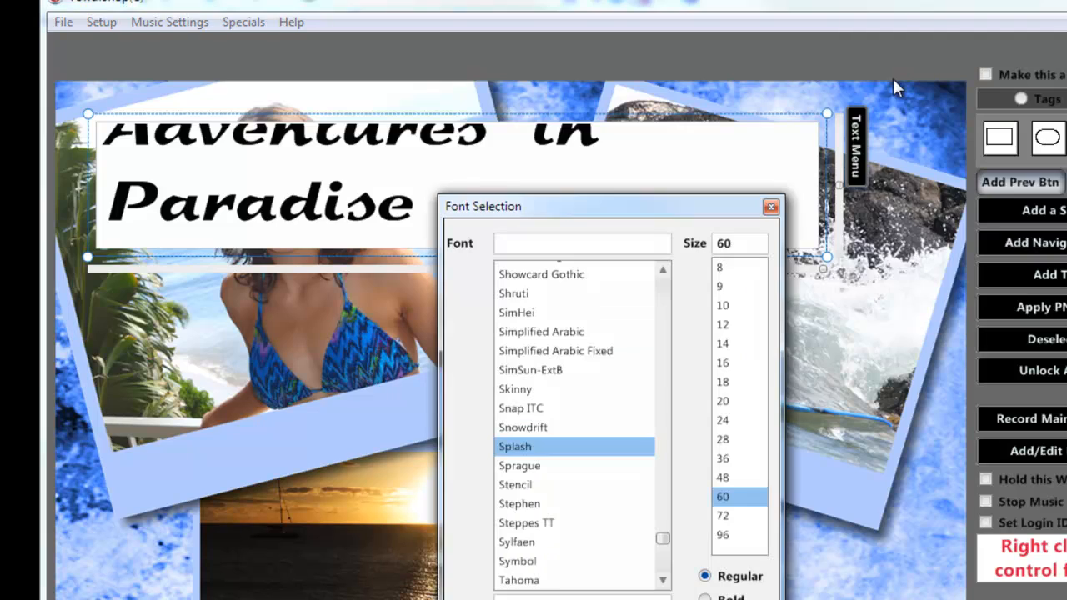
pyautogui.click(723, 459)
pyautogui.click(663, 598)
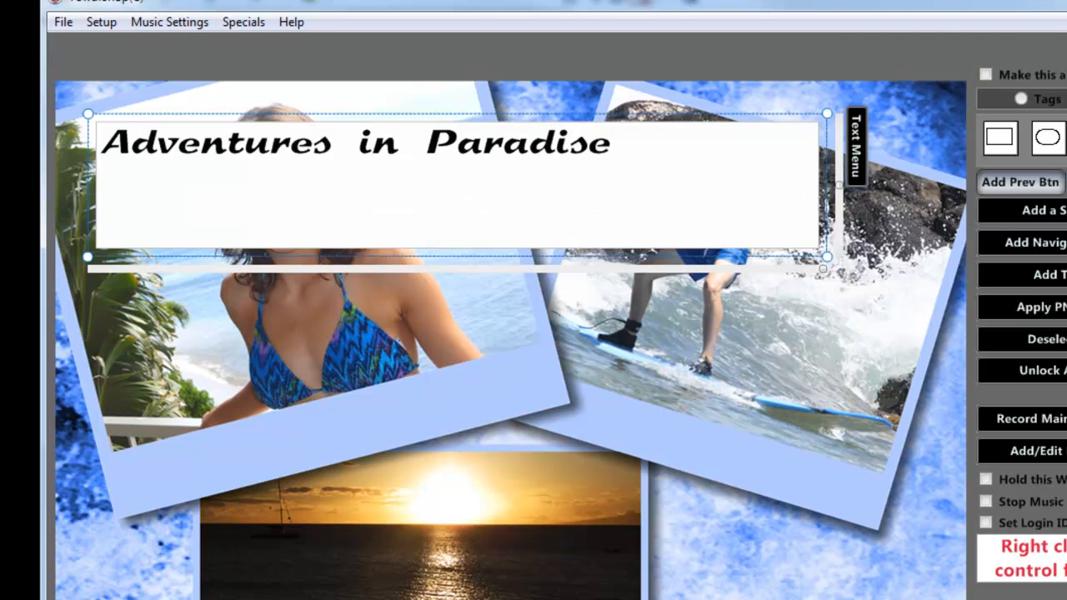
# Set the title text's font size to 48
pyautogui.click(862, 148)
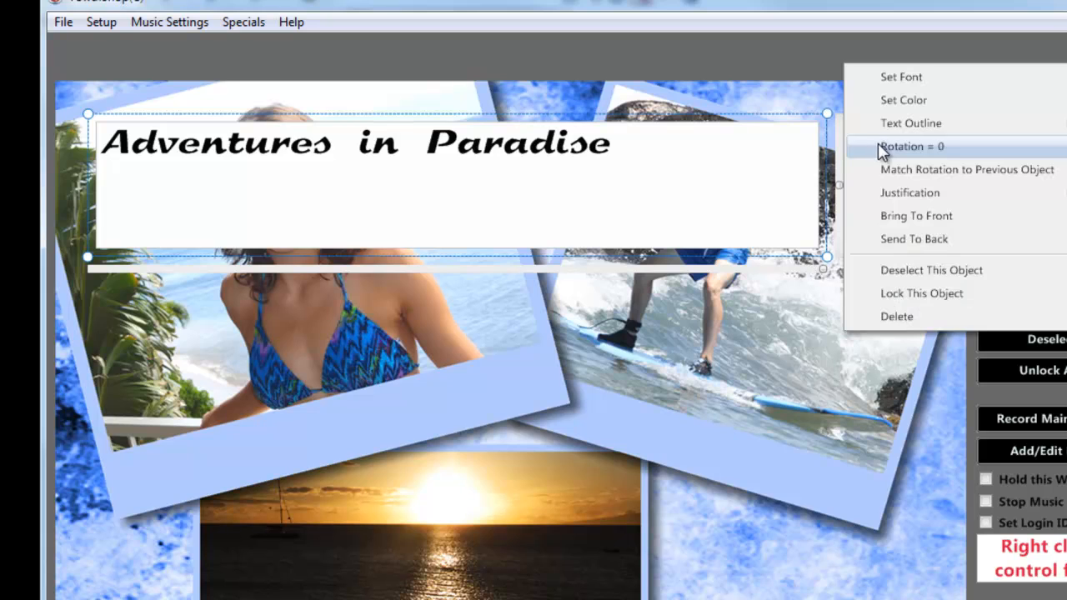
pyautogui.click(899, 78)
pyautogui.click(733, 480)
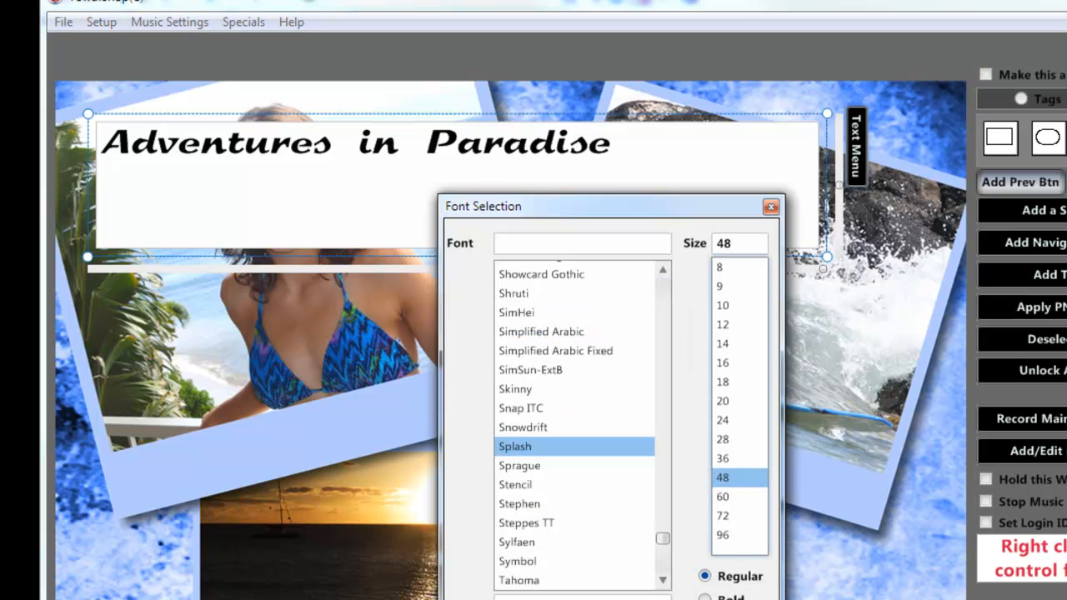
pyautogui.press('Return')
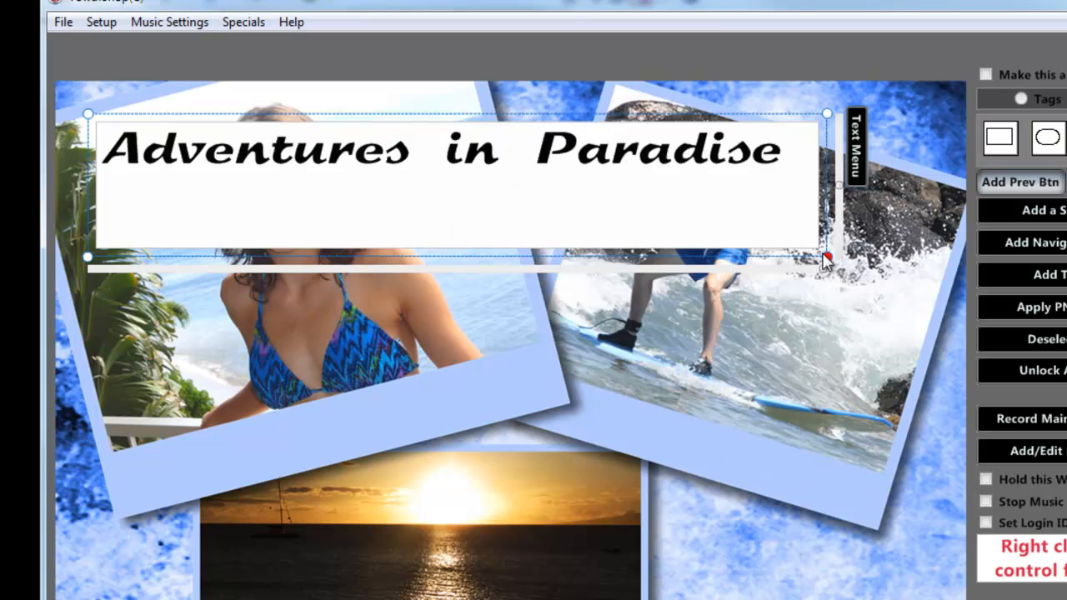
# Reduce the title text box to the height of its single line and move it onto the light-blue banner
pyautogui.moveTo(827, 257); pyautogui.dragTo(828, 195)
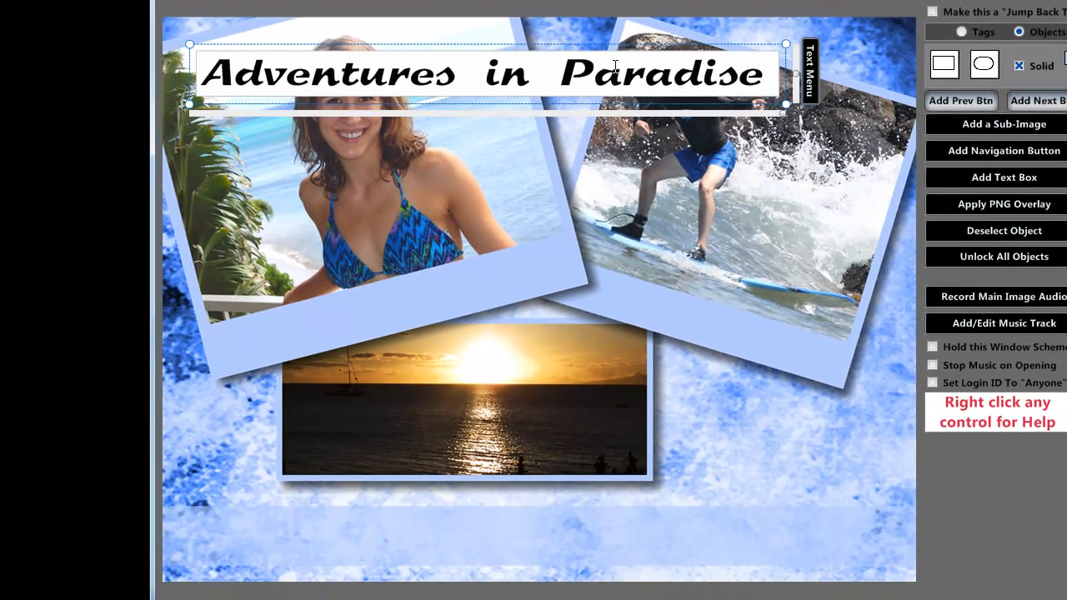
pyautogui.moveTo(569, 50); pyautogui.dragTo(611, 508)
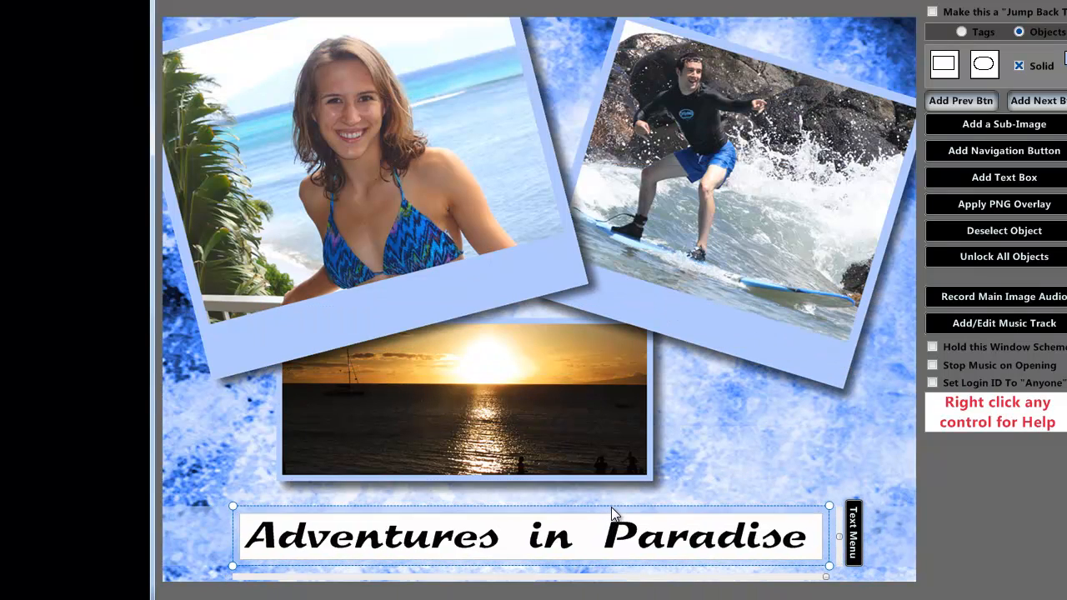
# Deselect the title and add a new text box reading "Pretty as a picture"
pyautogui.click(209, 454)
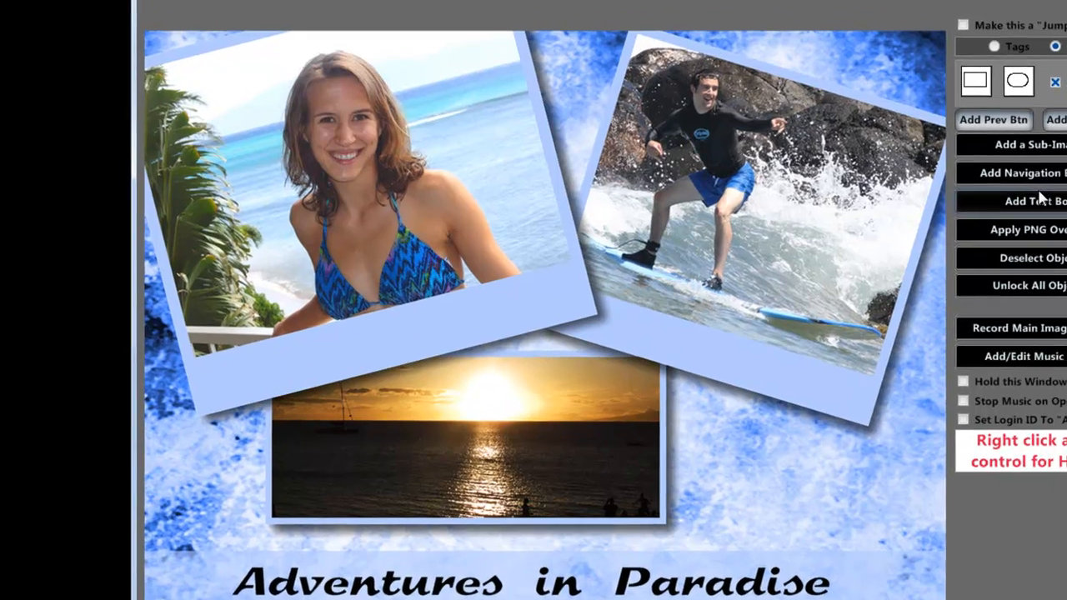
pyautogui.click(1006, 177)
pyautogui.moveTo(301, 74); pyautogui.dragTo(220, 77)
pyautogui.moveTo(118, 200); pyautogui.dragTo(89, 187)
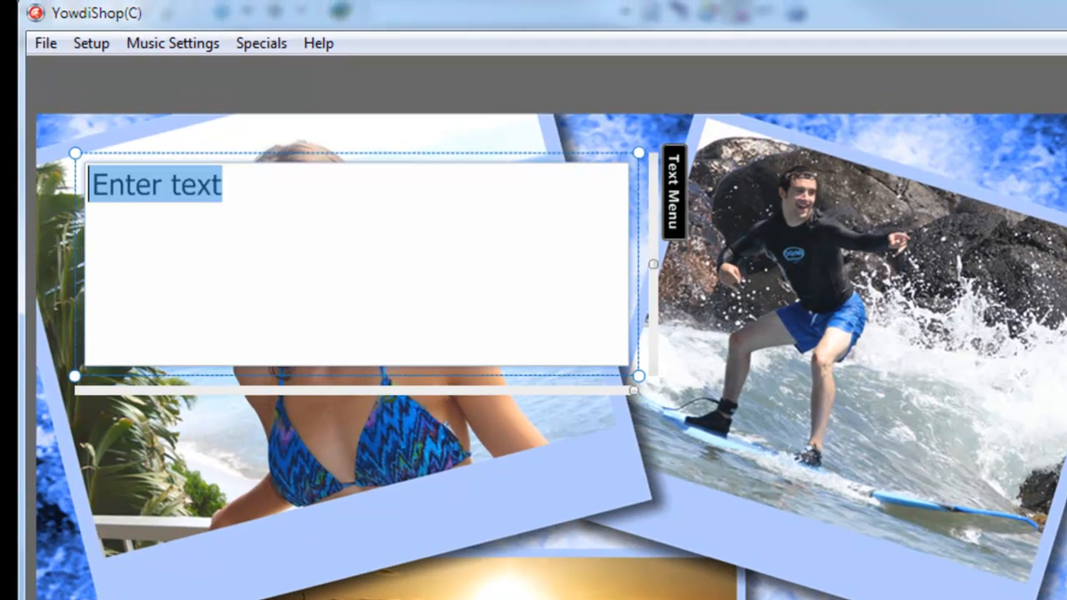
pyautogui.write('Pretty as a picture')
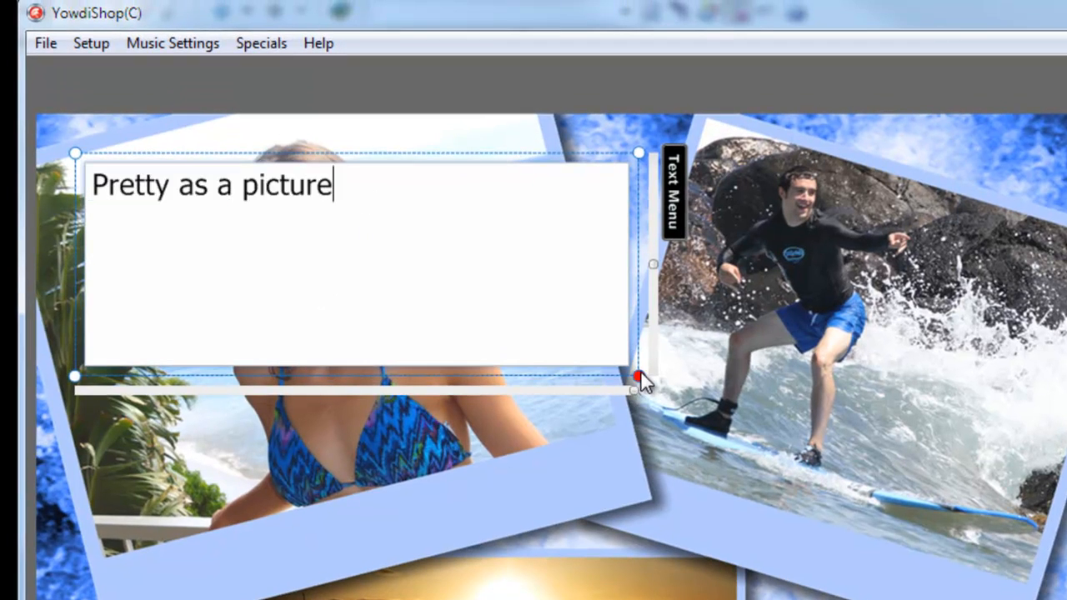
# Set the "Pretty as a picture" caption's font size to 36 and shrink its box to fit the single line
pyautogui.click(675, 188)
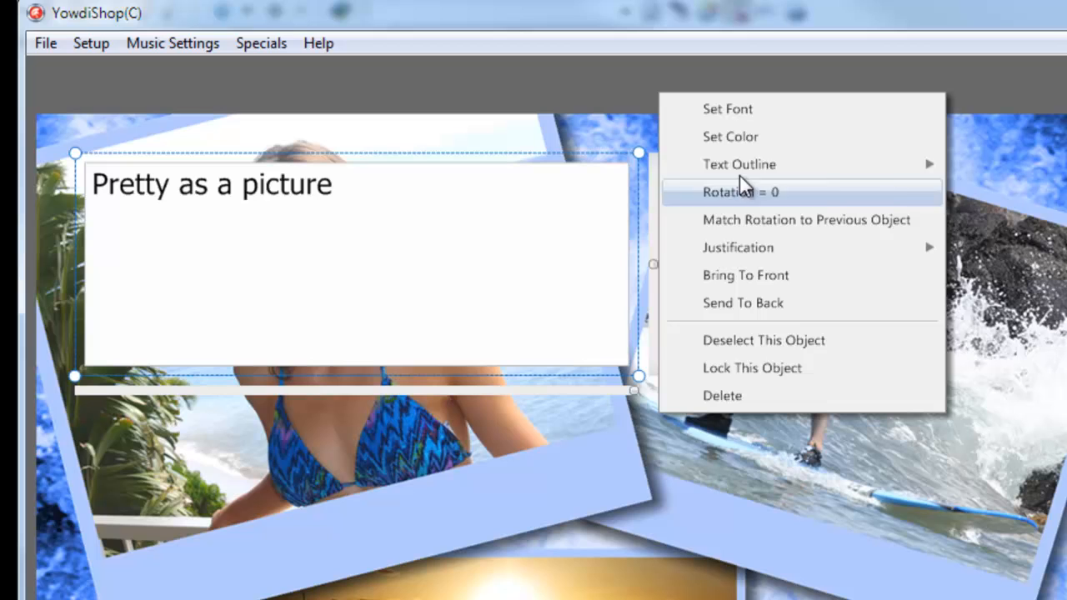
pyautogui.click(738, 113)
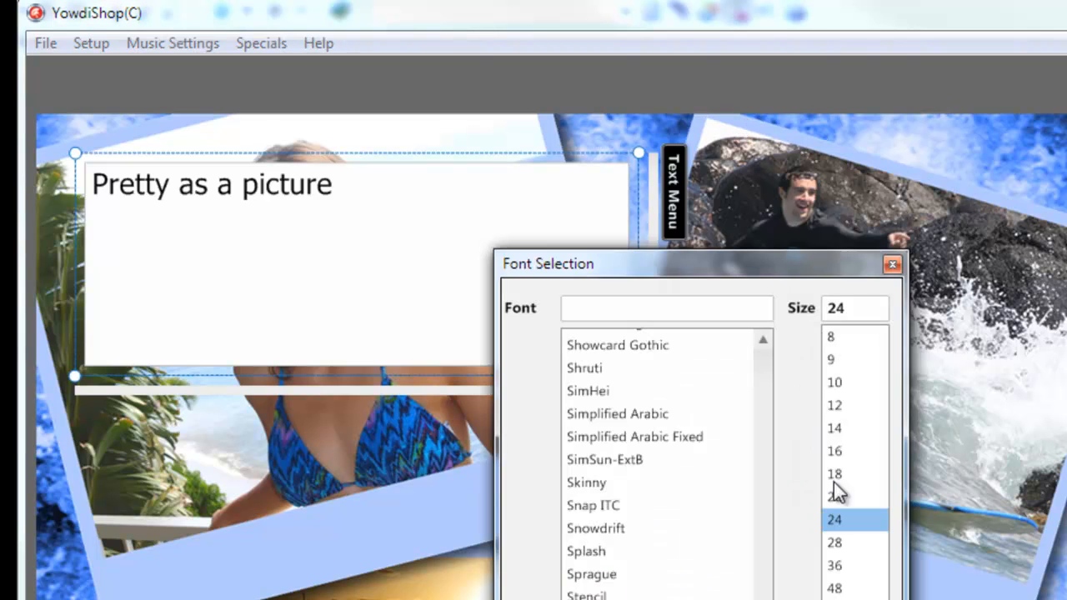
pyautogui.click(837, 566)
pyautogui.click(842, 599)
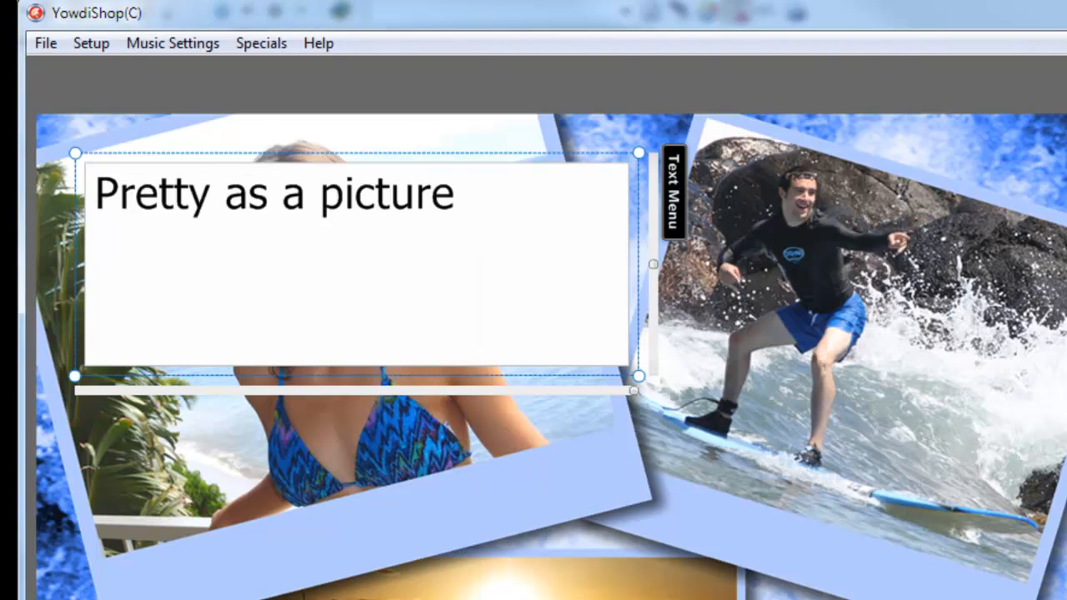
pyautogui.moveTo(638, 376); pyautogui.dragTo(516, 237)
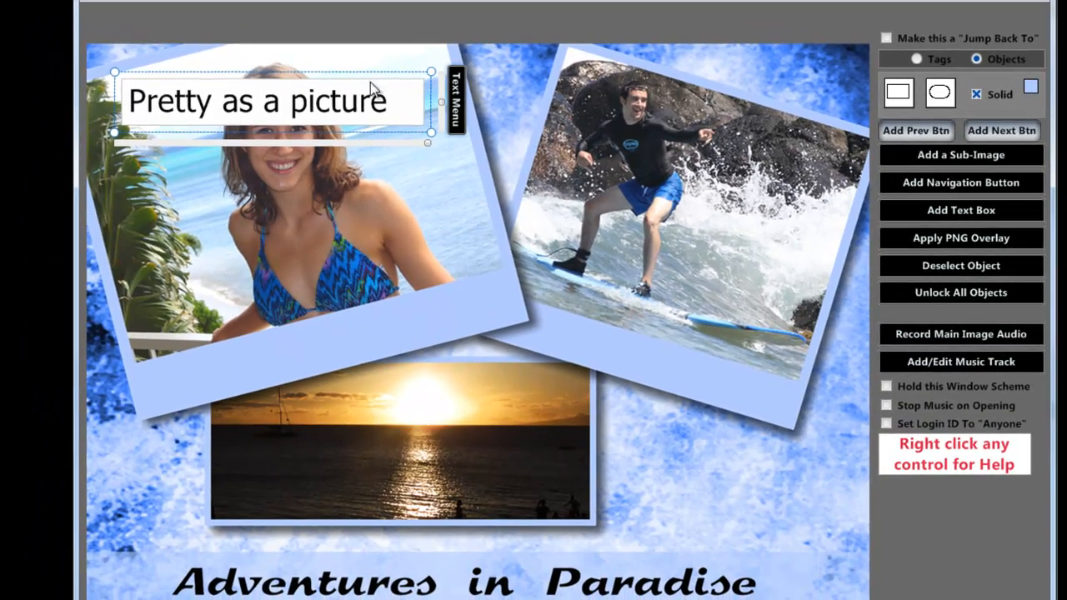
# Match the "Pretty as a picture" caption's rotation to the woman's photo and place it on that photo's lower border
pyautogui.moveTo(429, 159); pyautogui.dragTo(738, 471)
pyautogui.click(333, 253)
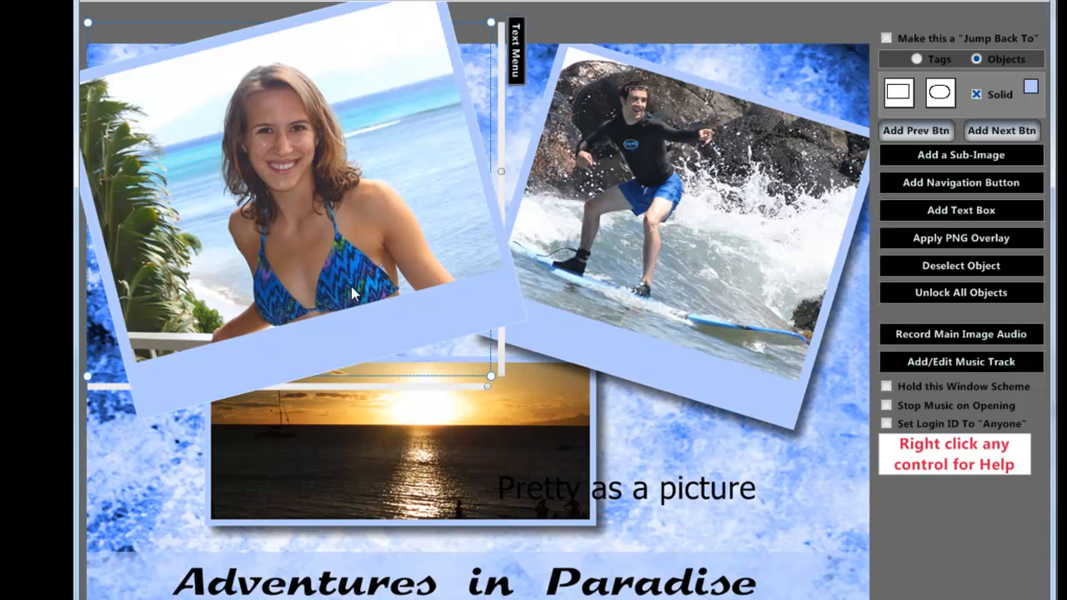
pyautogui.click(682, 496)
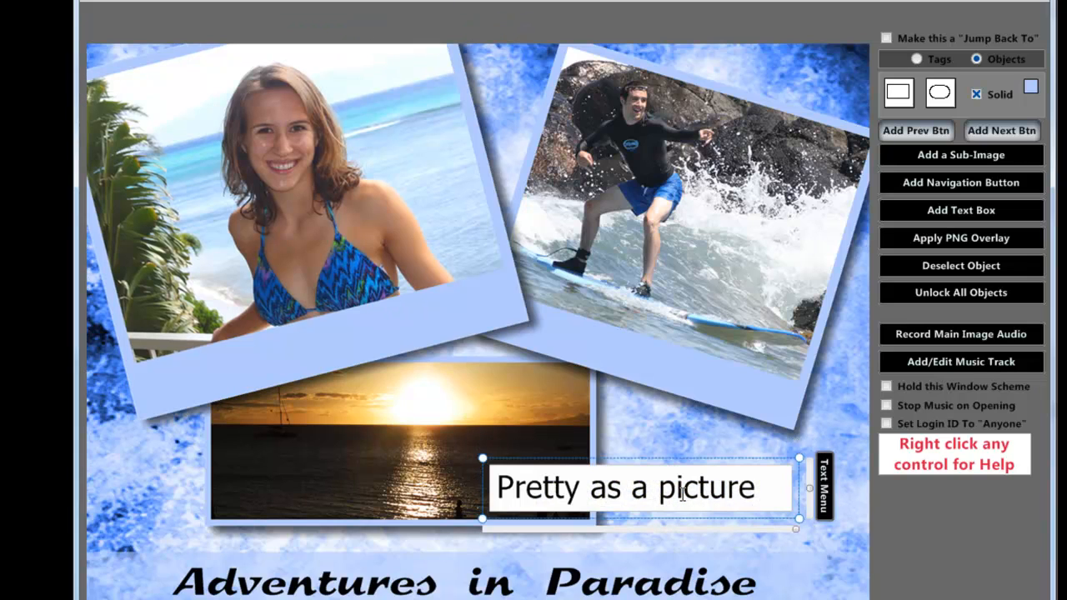
pyautogui.click(824, 493)
pyautogui.click(862, 516)
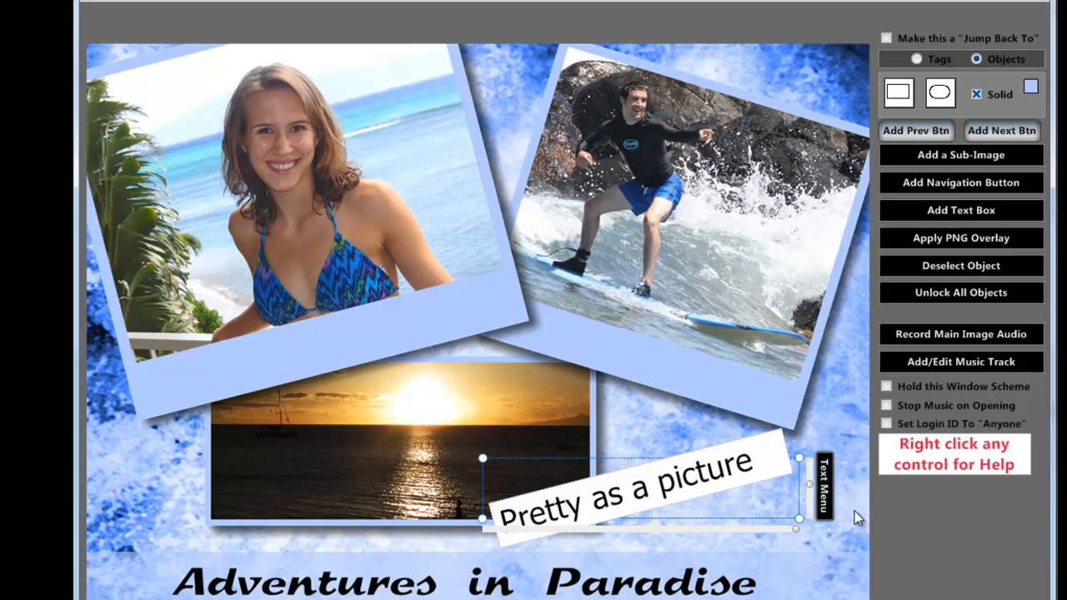
pyautogui.moveTo(748, 511); pyautogui.dragTo(431, 369)
pyautogui.click(165, 467)
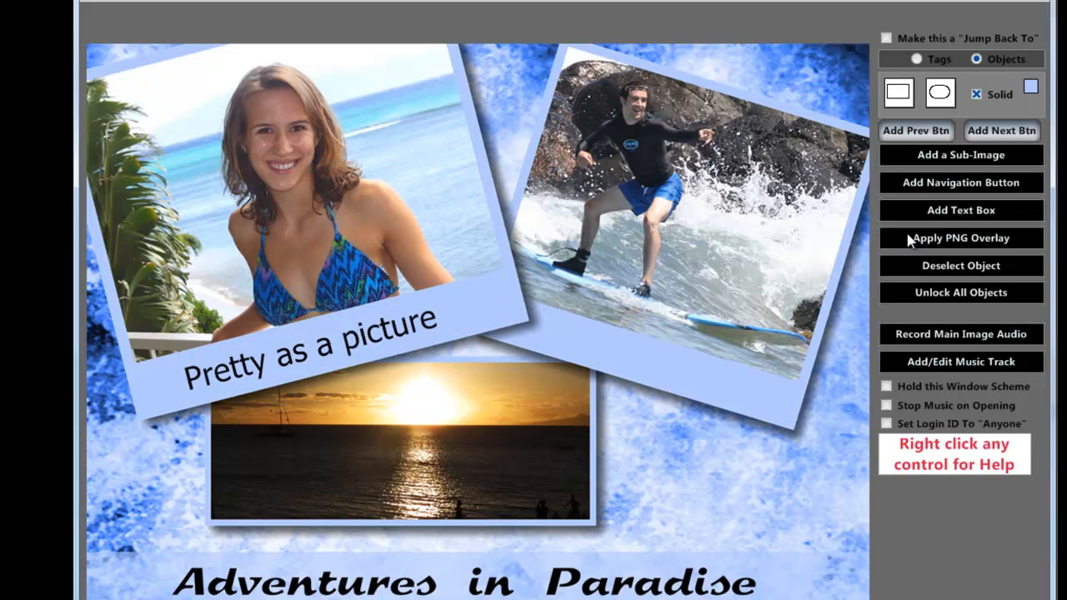
# Add a text box reading "Shooting the giant curls" and shrink it to fit the single line
pyautogui.click(971, 217)
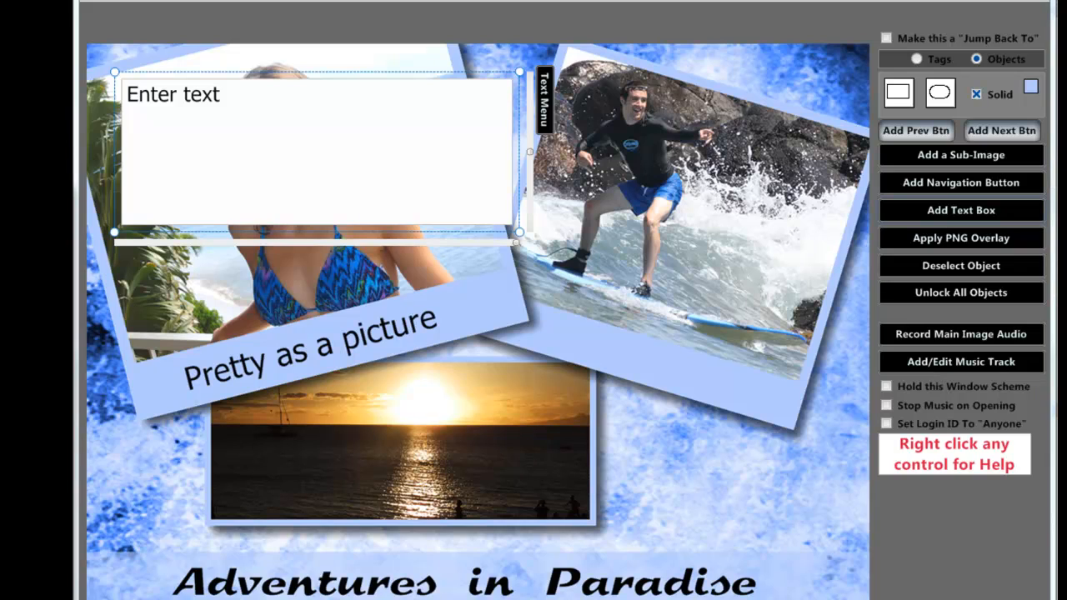
pyautogui.moveTo(269, 95); pyautogui.dragTo(92, 113)
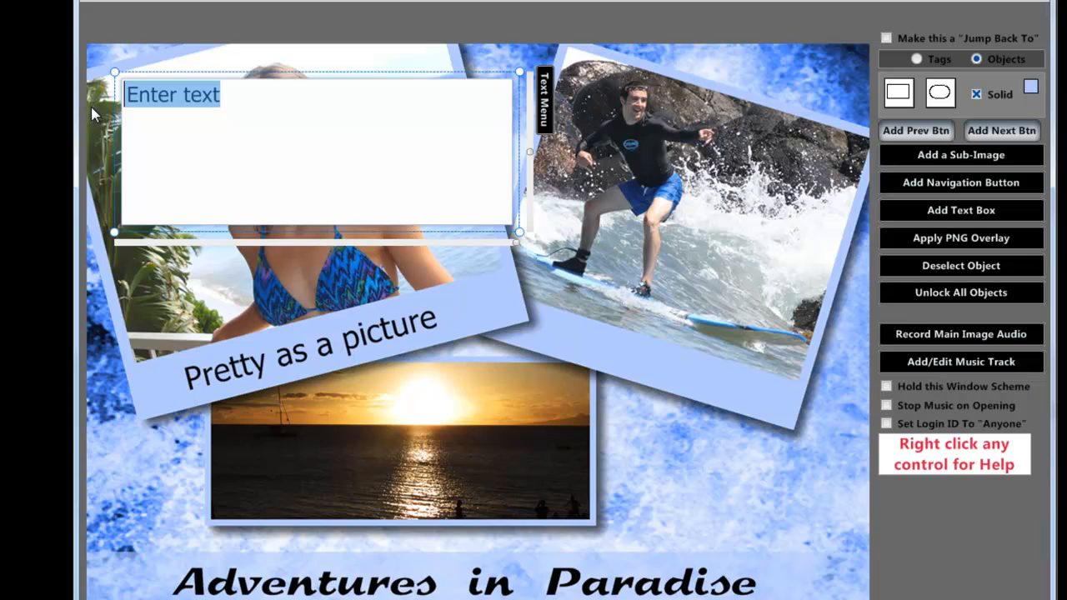
pyautogui.write('Shooting the giant curls')
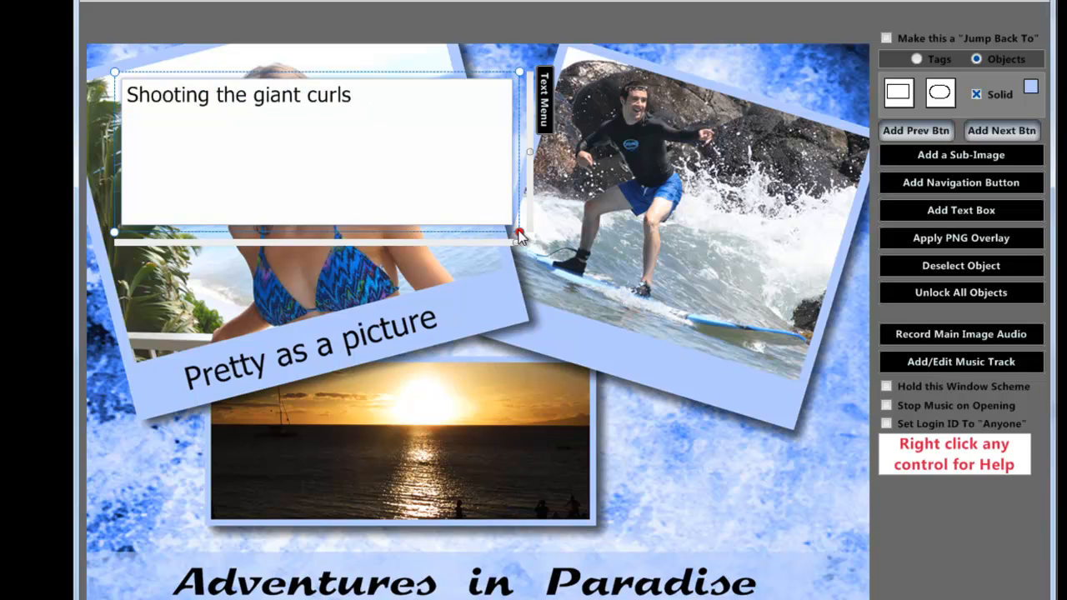
pyautogui.moveTo(519, 233); pyautogui.dragTo(377, 124)
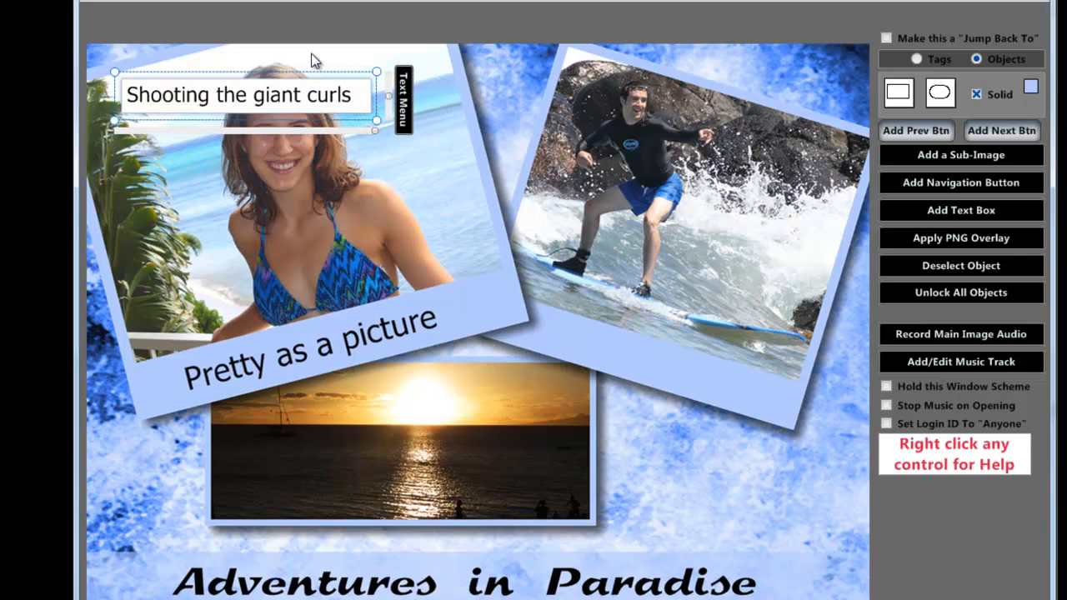
# Match the "Shooting the giant curls" caption's rotation to the surfer photo and place it on that photo's lower border
pyautogui.moveTo(298, 76); pyautogui.dragTo(755, 457)
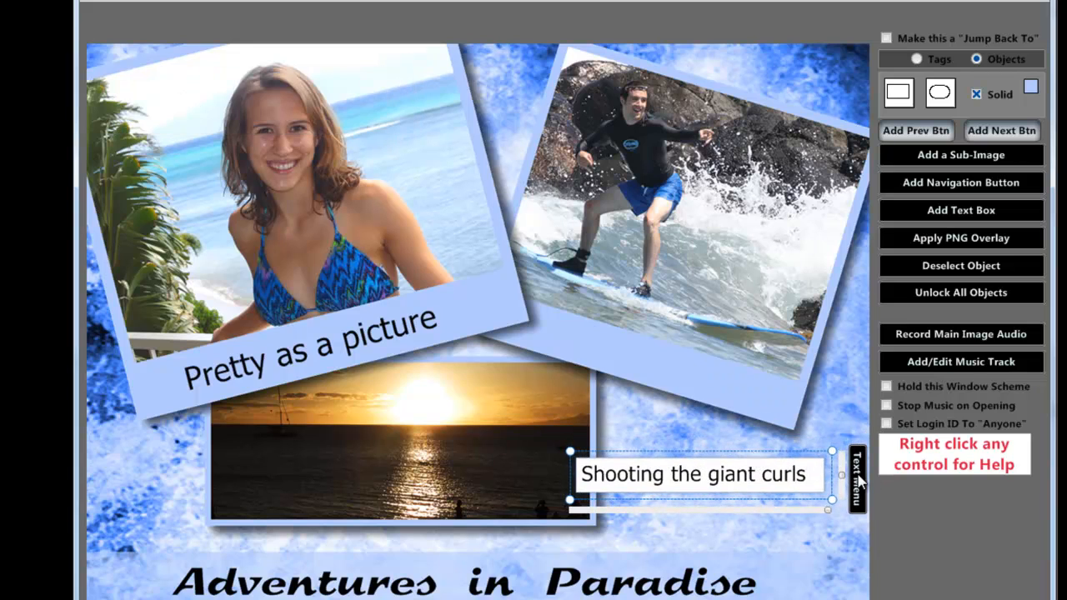
pyautogui.click(809, 454)
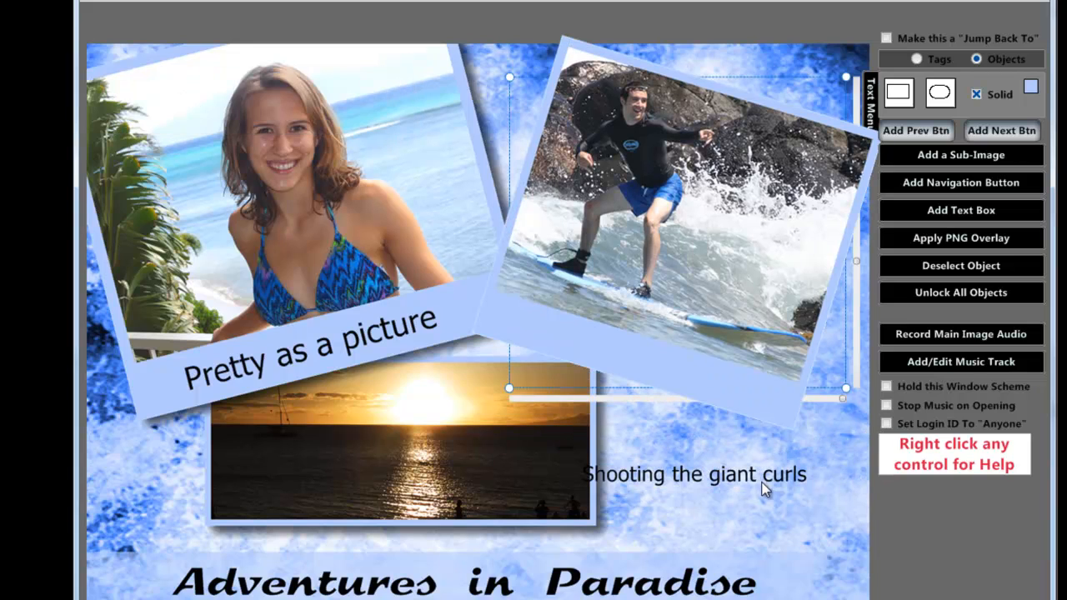
pyautogui.click(769, 481)
pyautogui.click(857, 475)
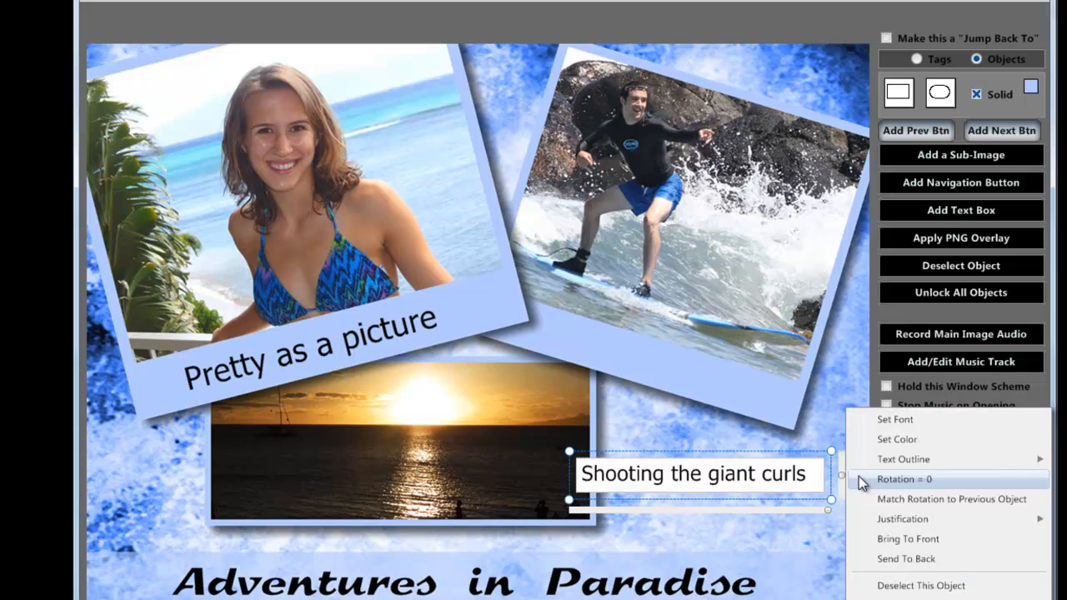
pyautogui.click(904, 499)
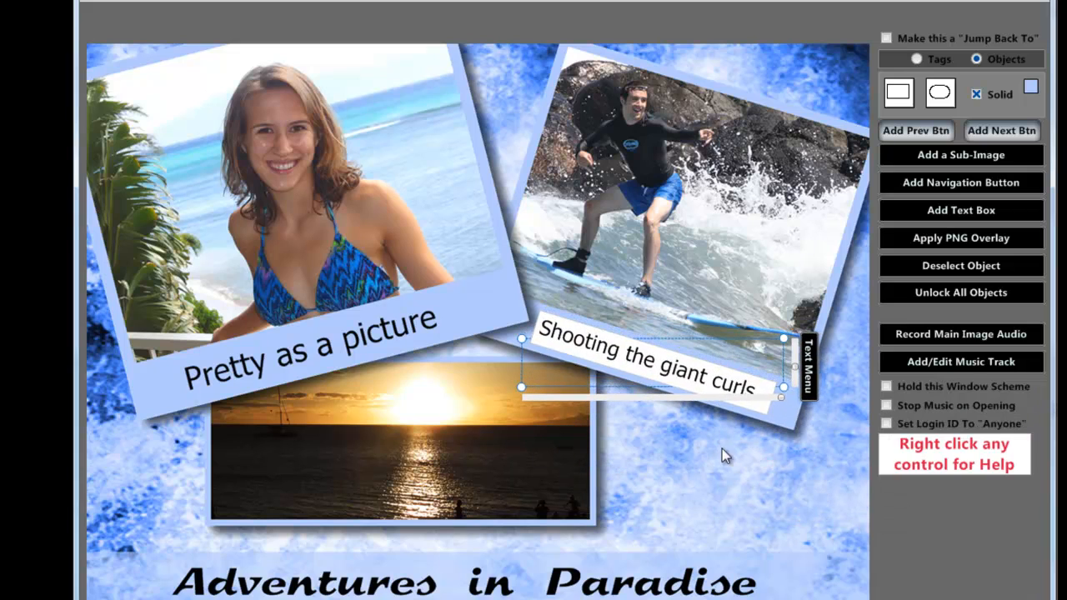
pyautogui.click(722, 469)
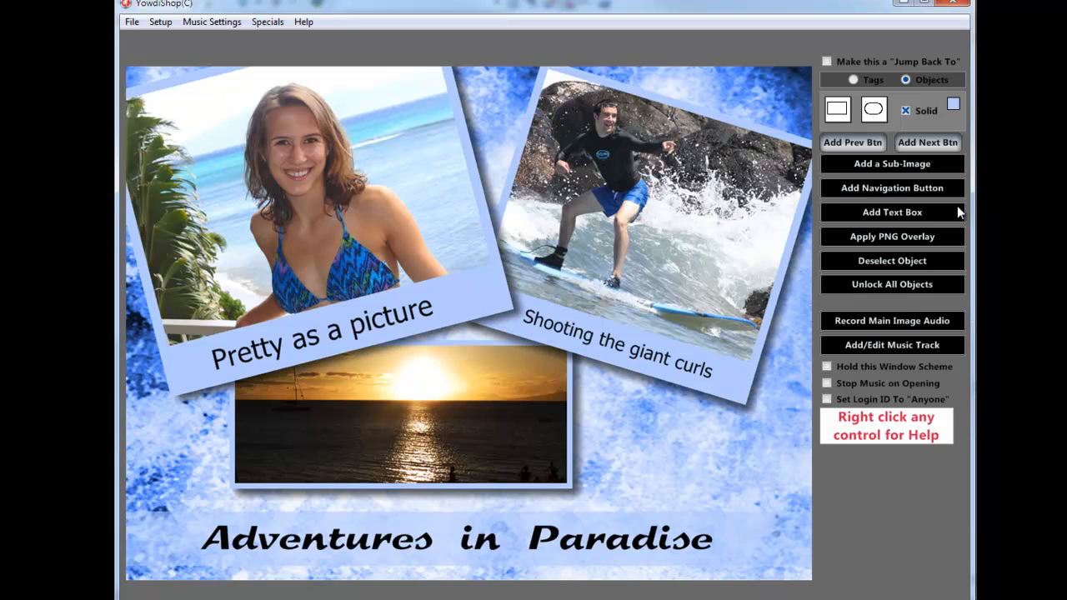
# Add a text box reading "OUR TRIP TO MAUI" on its first line, without a blank line above it
pyautogui.click(900, 210)
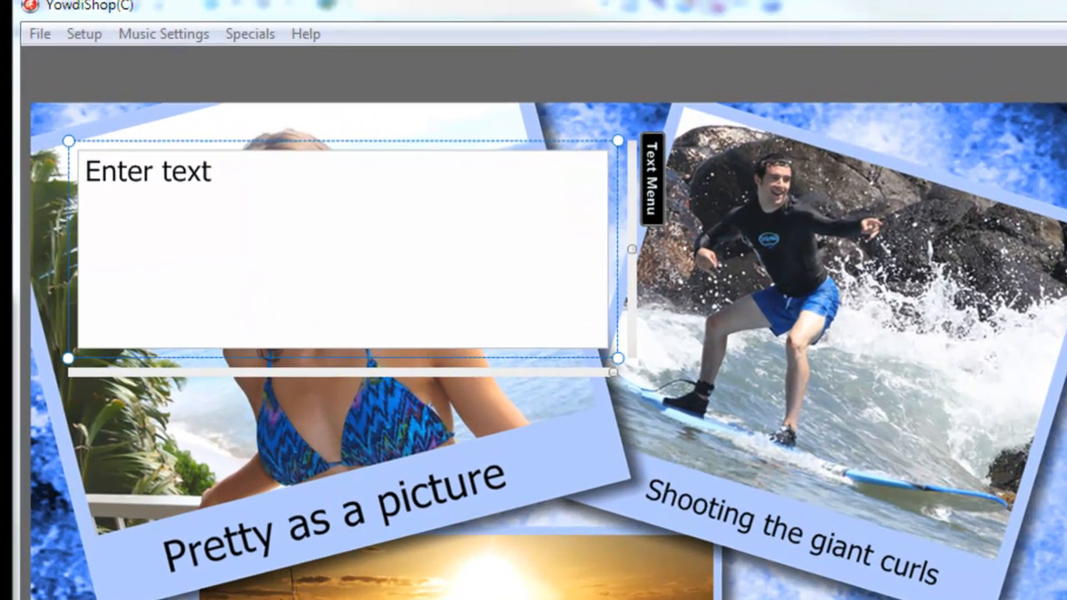
pyautogui.click(309, 200)
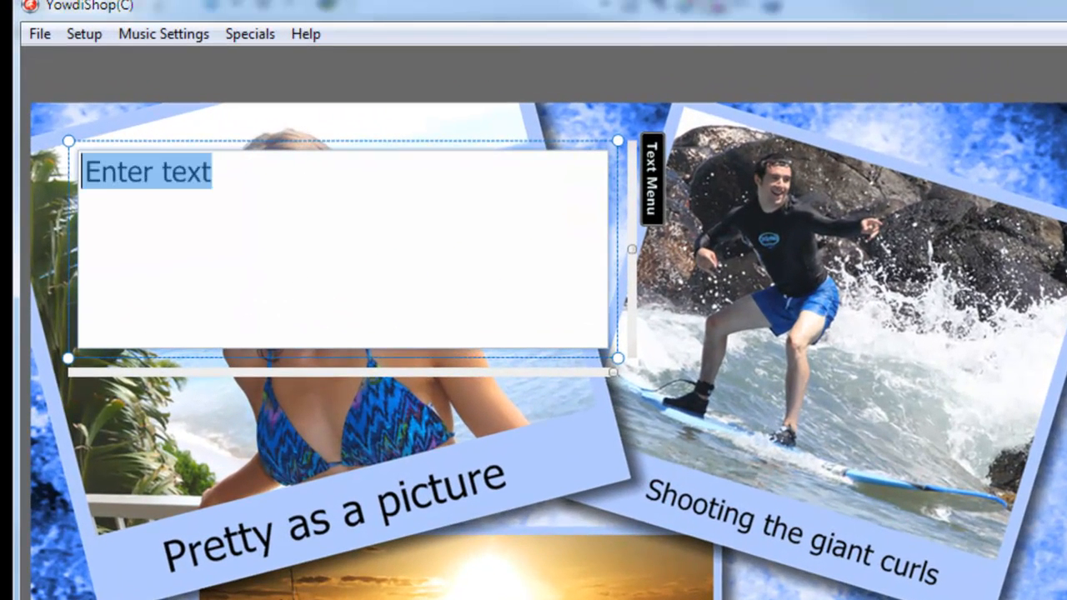
pyautogui.write('OUR TRIP TO MAUI')
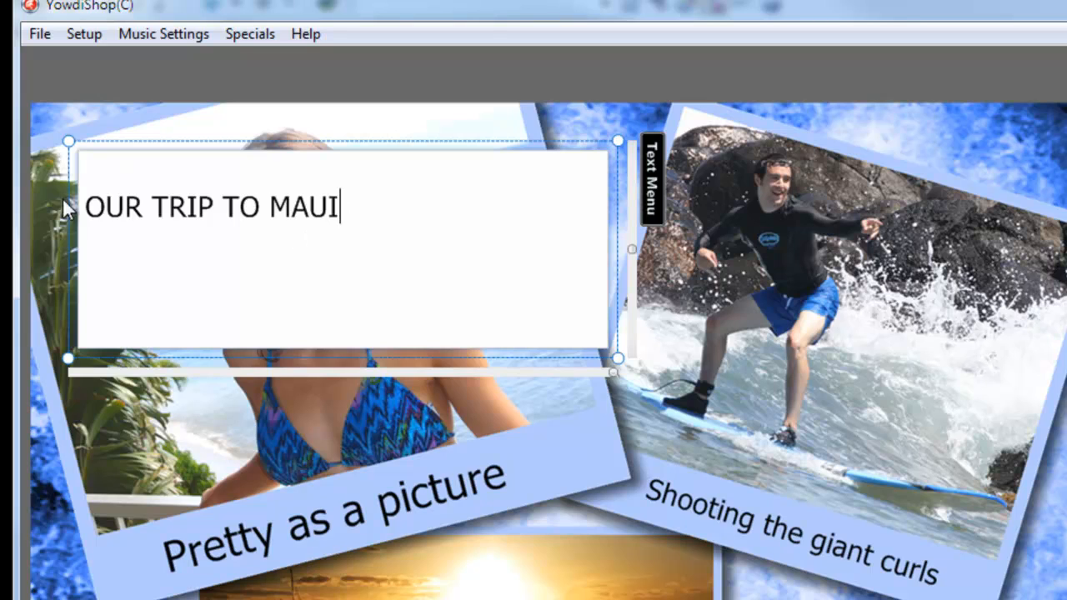
pyautogui.press('BackSpace')
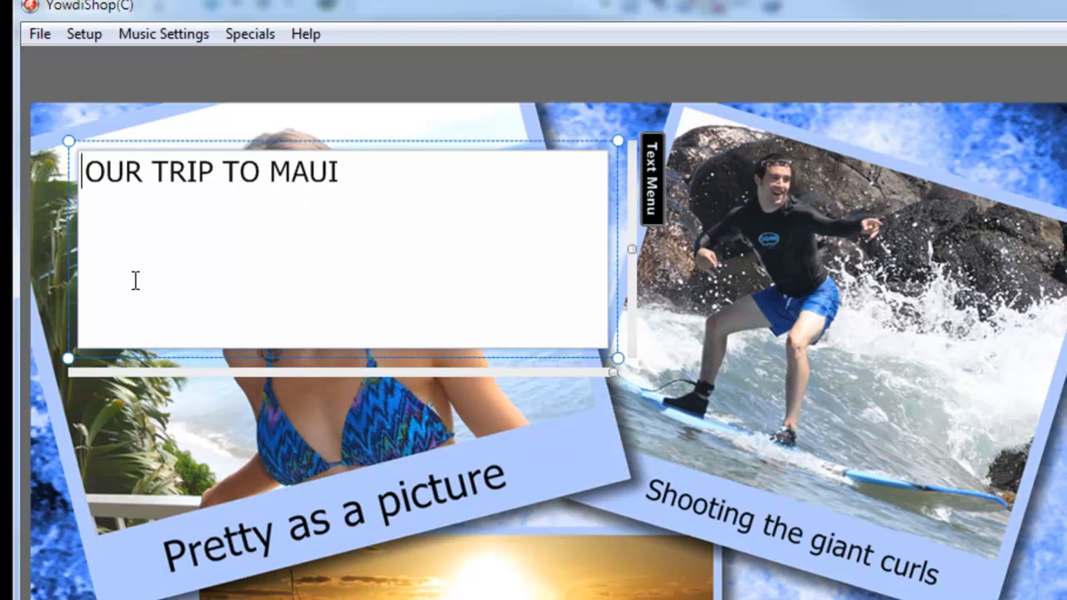
# Set the "OUR TRIP TO MAUI" text to Impact at size 48 and narrow its box to wrap onto two lines over the sunset photo
pyautogui.click(650, 185)
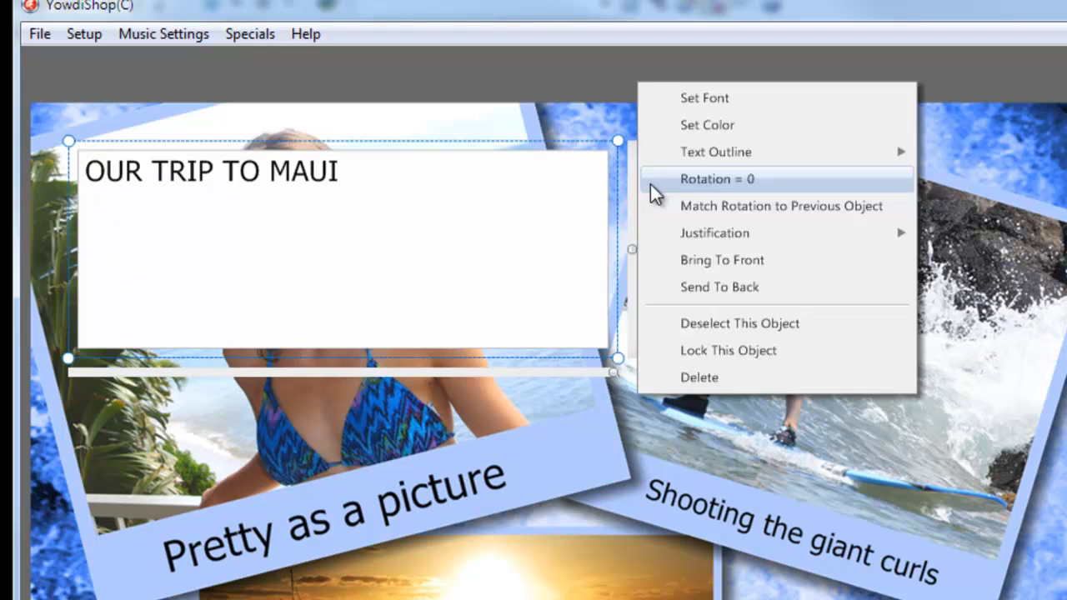
pyautogui.click(703, 100)
pyautogui.click(612, 296)
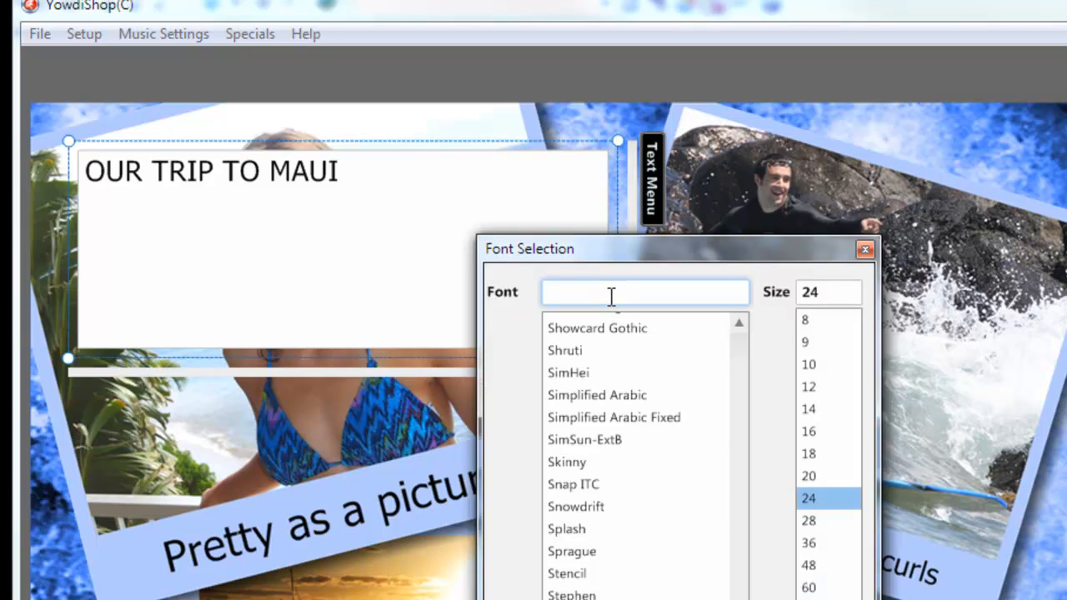
pyautogui.write('i')
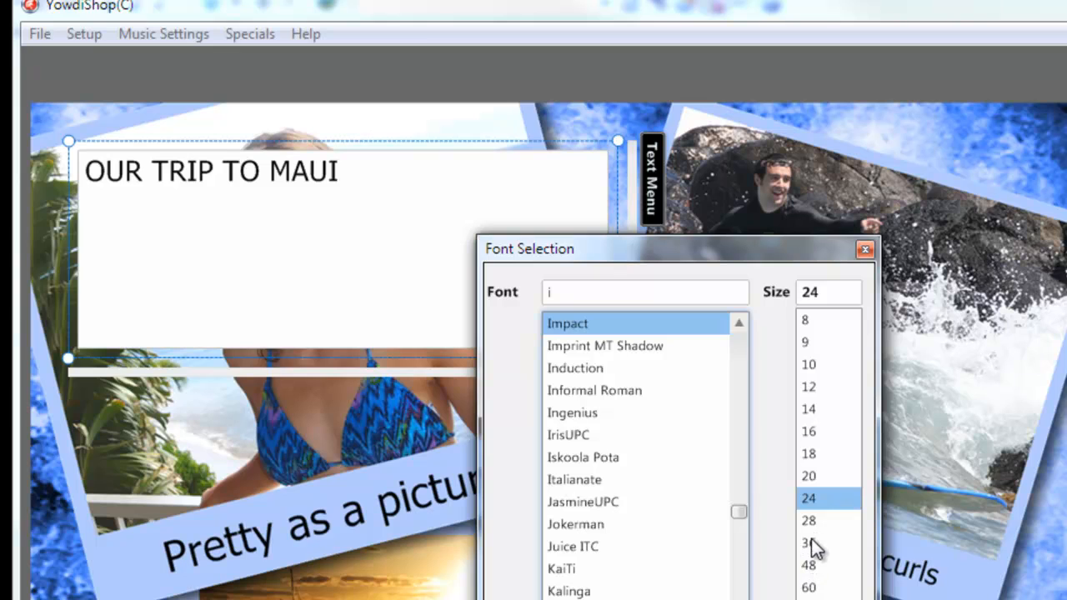
pyautogui.click(809, 567)
pyautogui.click(775, 599)
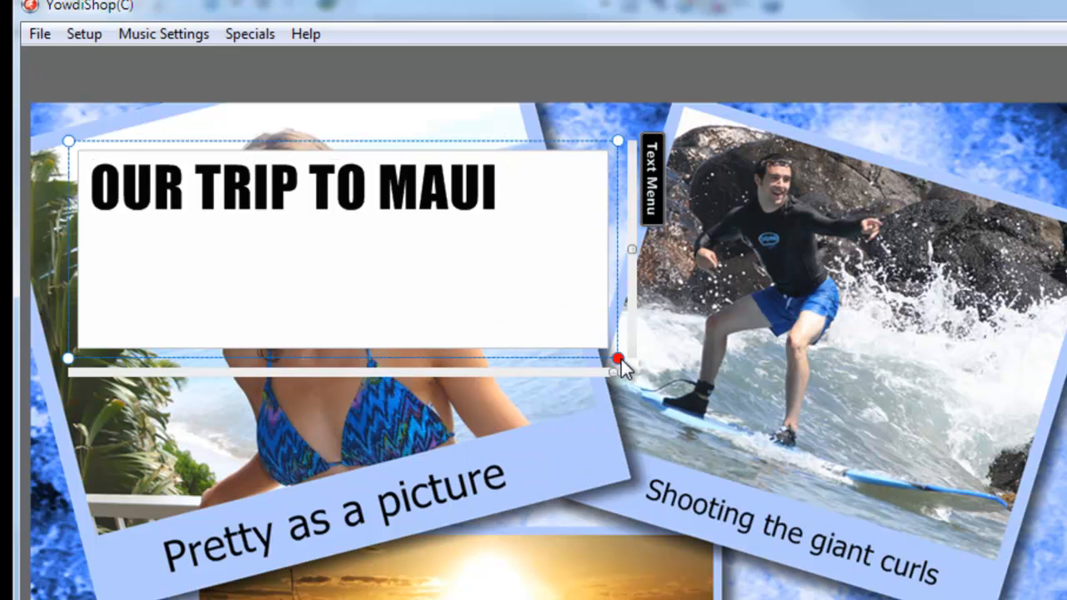
pyautogui.moveTo(619, 359); pyautogui.dragTo(359, 339)
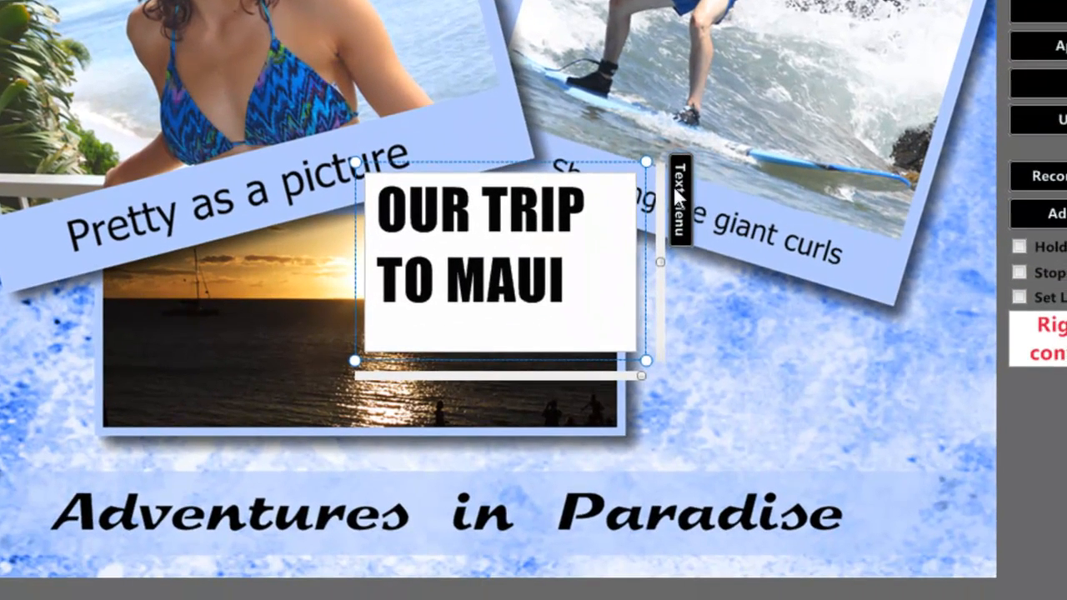
# Color the "OUR TRIP TO MAUI" text with the light blue sampled from the surfer photo's border
pyautogui.click(674, 189)
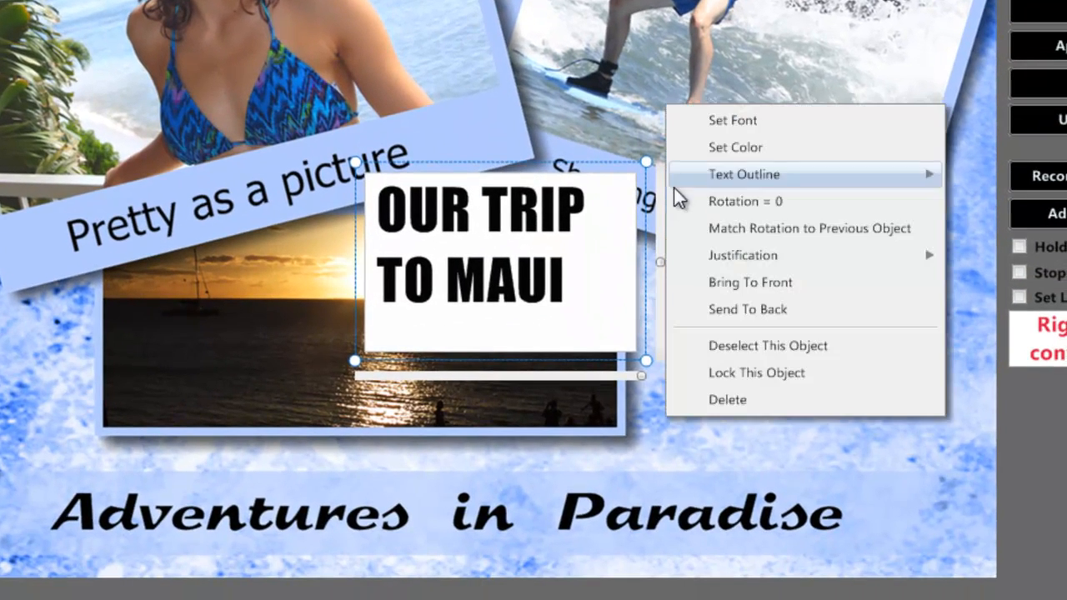
pyautogui.click(744, 148)
pyautogui.click(875, 262)
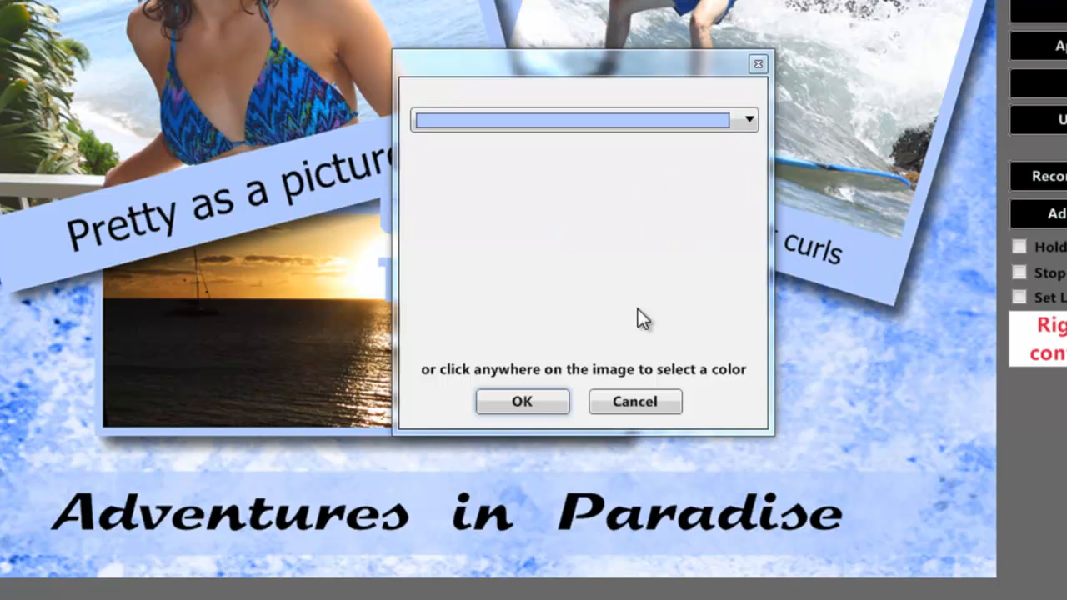
pyautogui.click(538, 401)
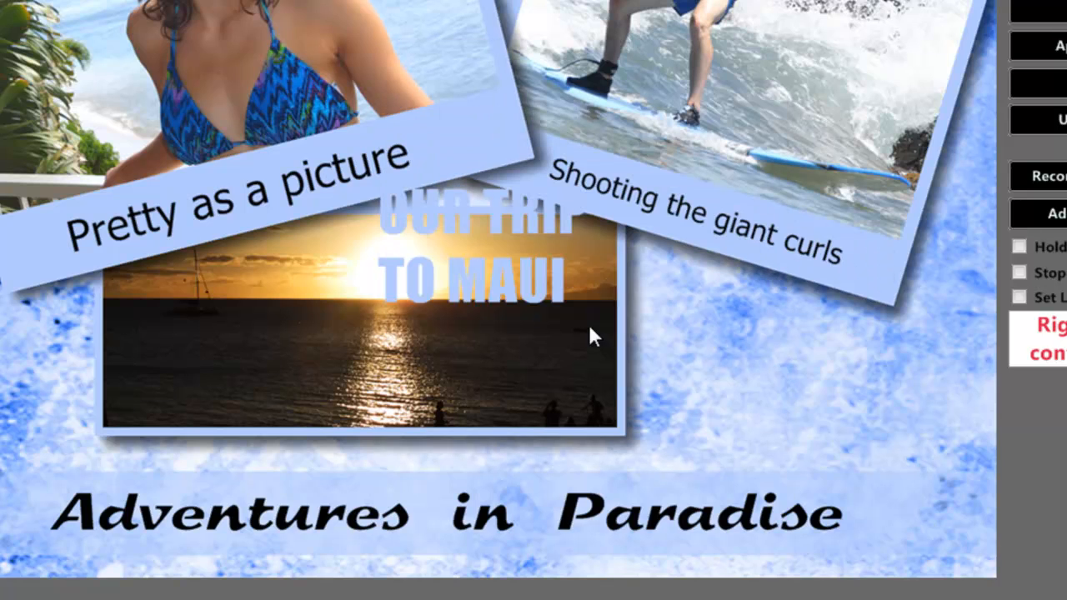
# Reselect the "OUR TRIP TO MAUI" text and choose a text outline option for it
pyautogui.click(498, 221)
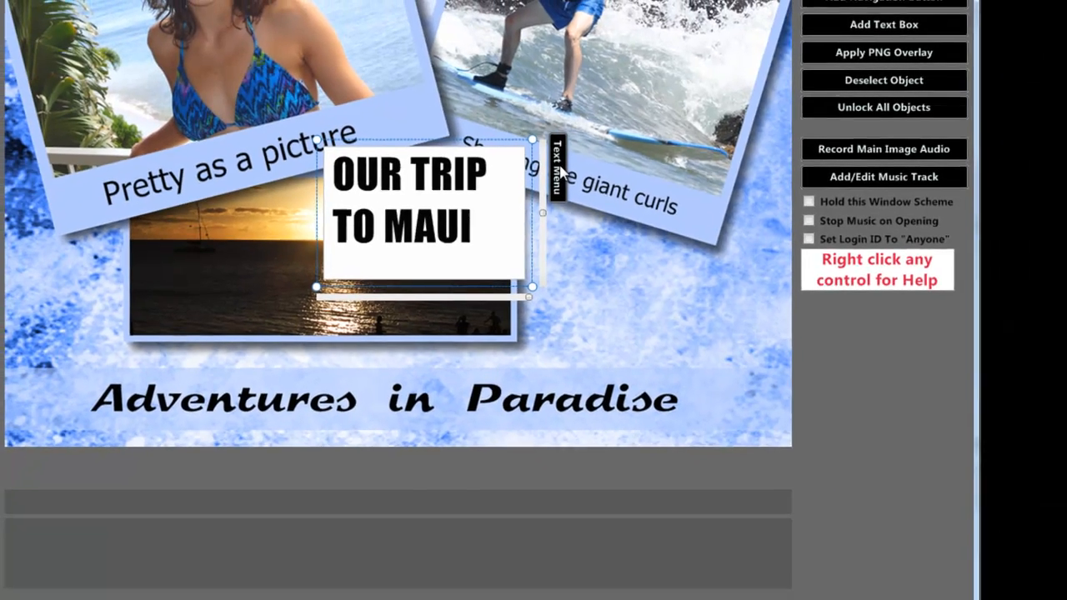
pyautogui.click(679, 203)
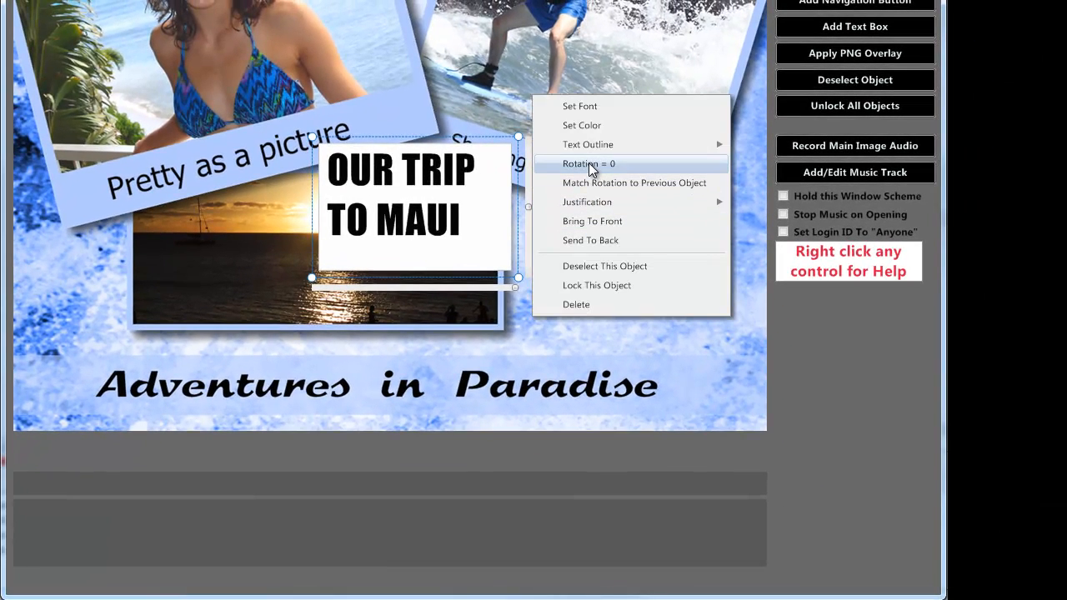
pyautogui.moveTo(589, 150)
pyautogui.click(786, 161)
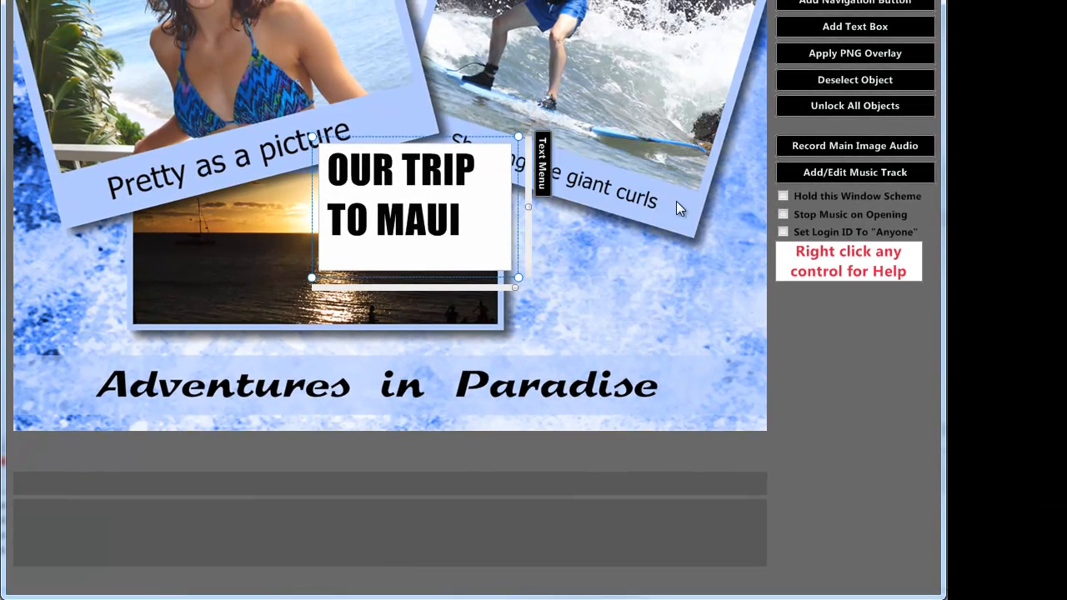
# Move the "OUR TRIP TO MAUI" text to the empty background beside the sunset photo, below the surfer photo, and deselect it
pyautogui.click(556, 257)
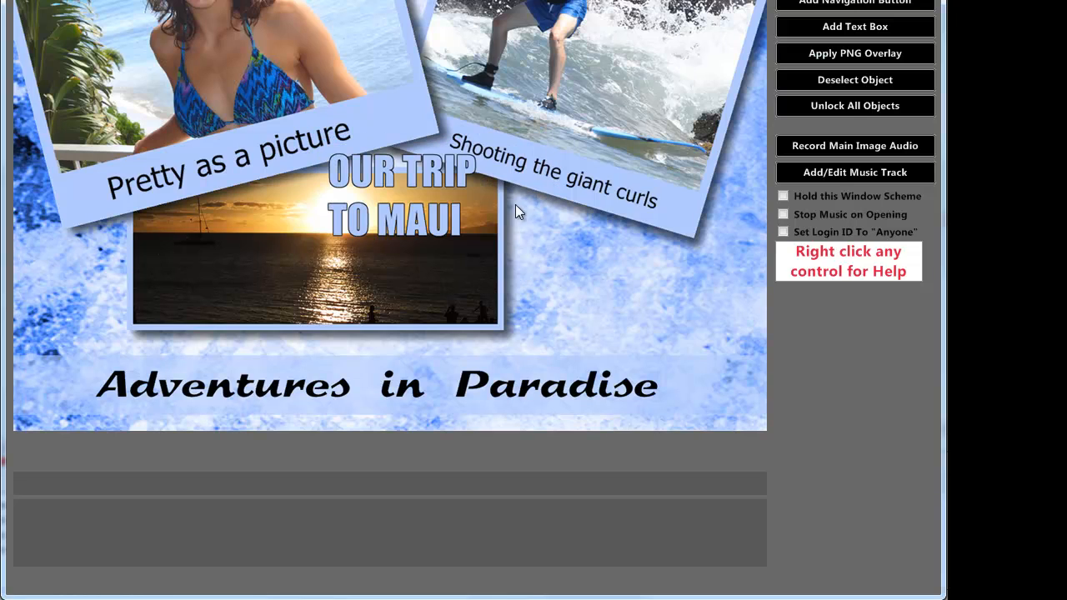
pyautogui.click(416, 170)
pyautogui.moveTo(406, 143); pyautogui.dragTo(644, 250)
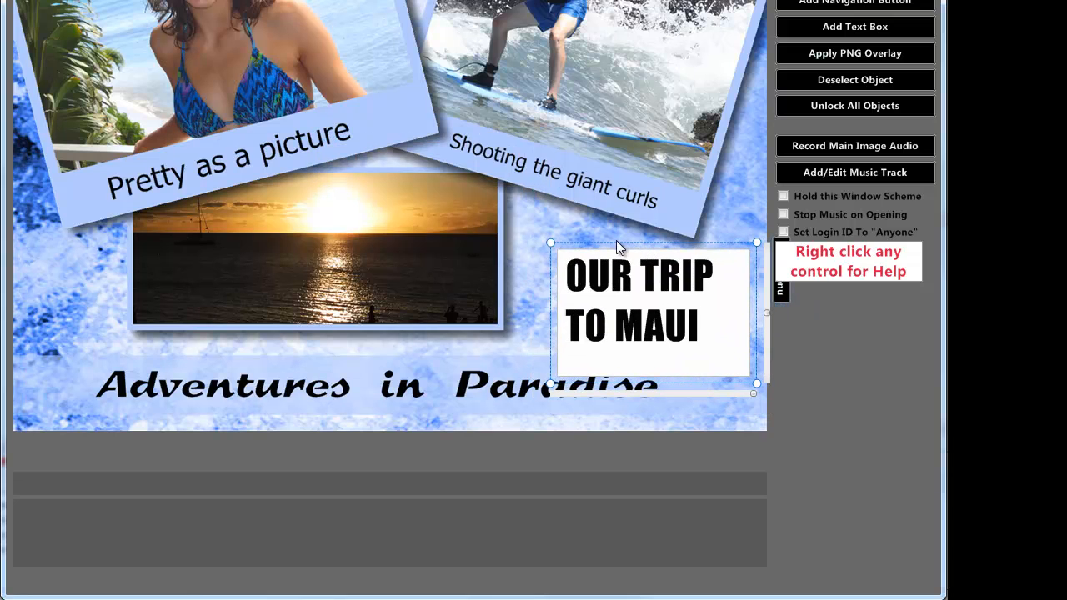
pyautogui.click(531, 210)
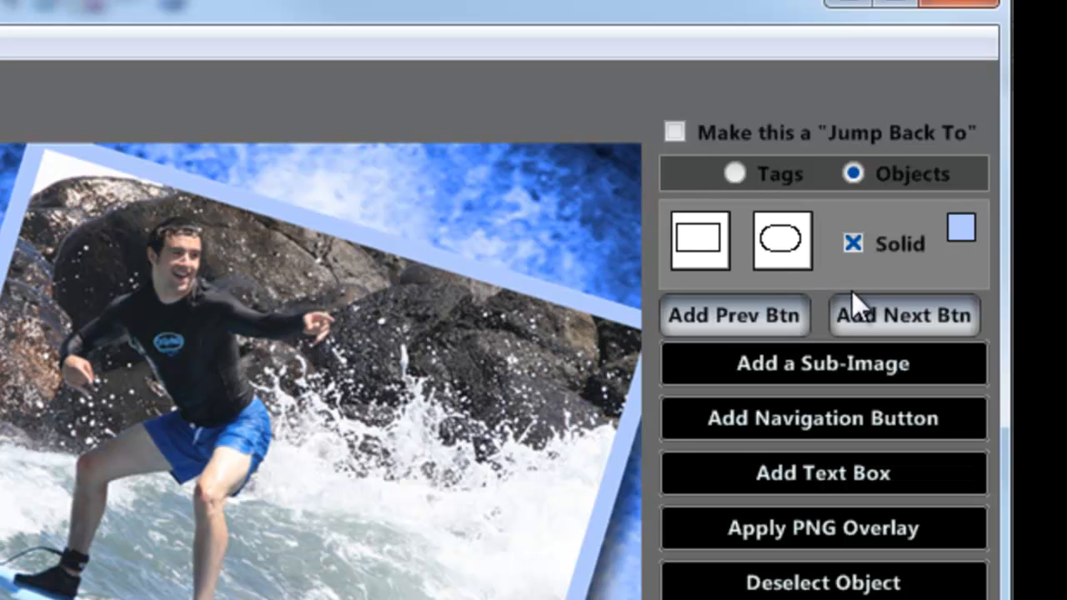
# Add a solid light blue rectangle and reset its rotation to 0
pyautogui.click(696, 251)
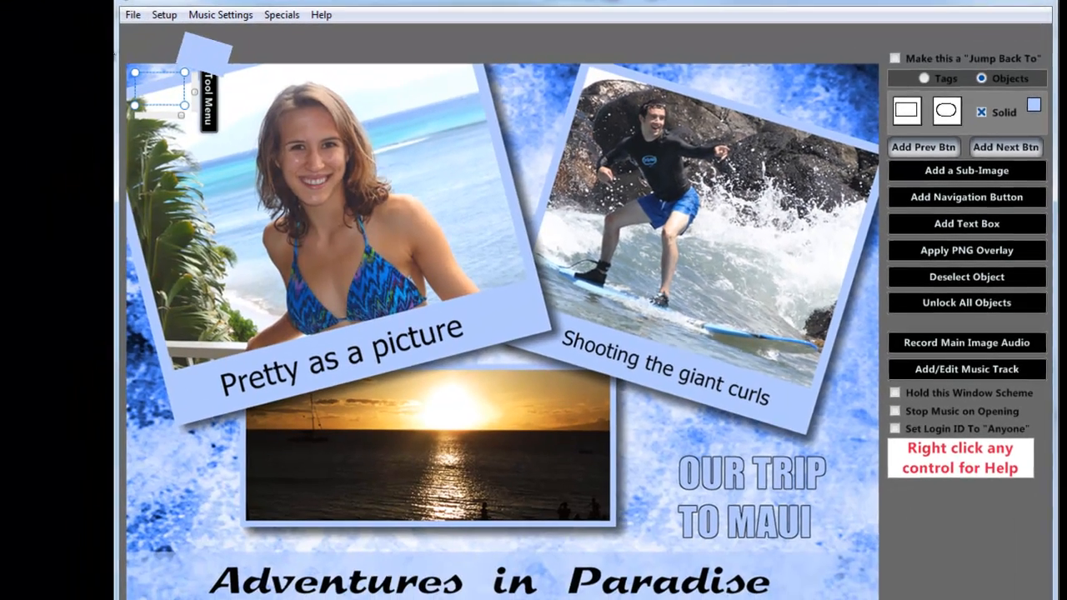
pyautogui.click(208, 92)
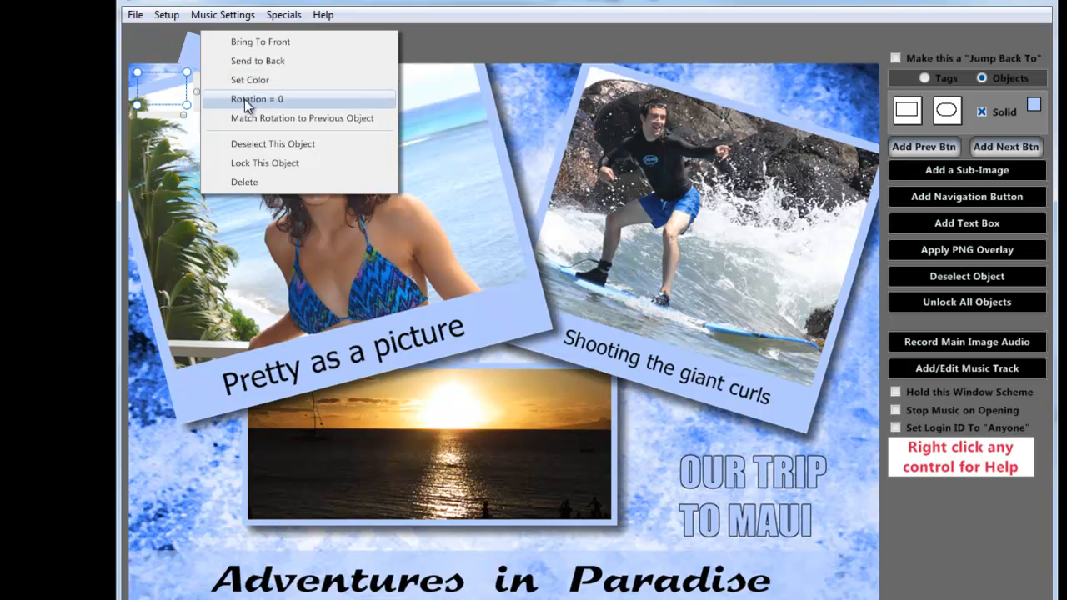
pyautogui.click(244, 98)
pyautogui.click(214, 101)
pyautogui.click(249, 100)
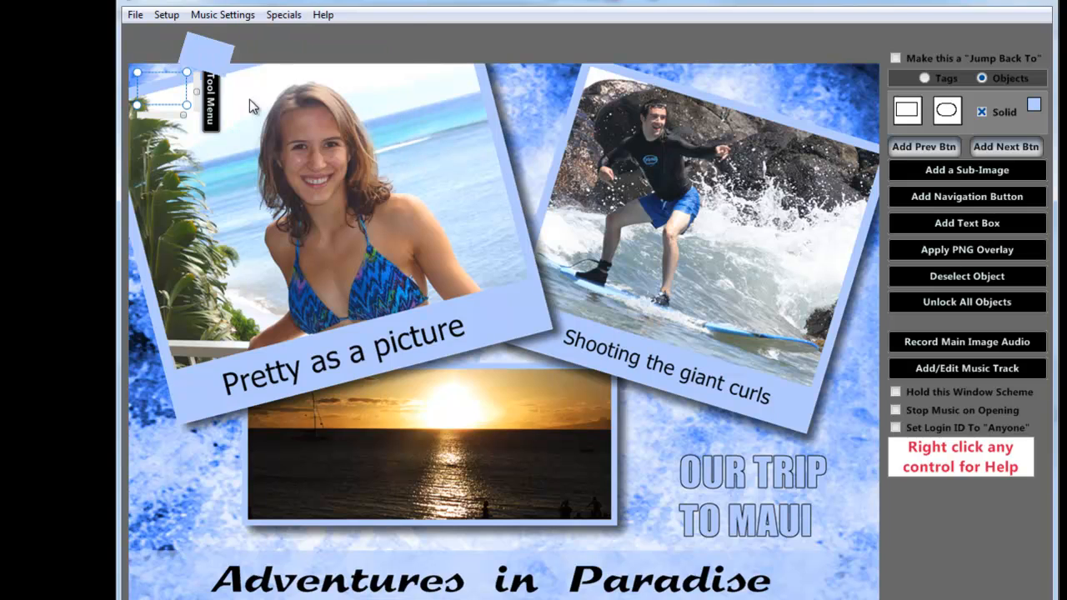
# Shape the light blue rectangle into a long thin bar above the "Adventures in Paradise" banner, flush with the composite's left edge
pyautogui.moveTo(179, 90); pyautogui.dragTo(503, 559)
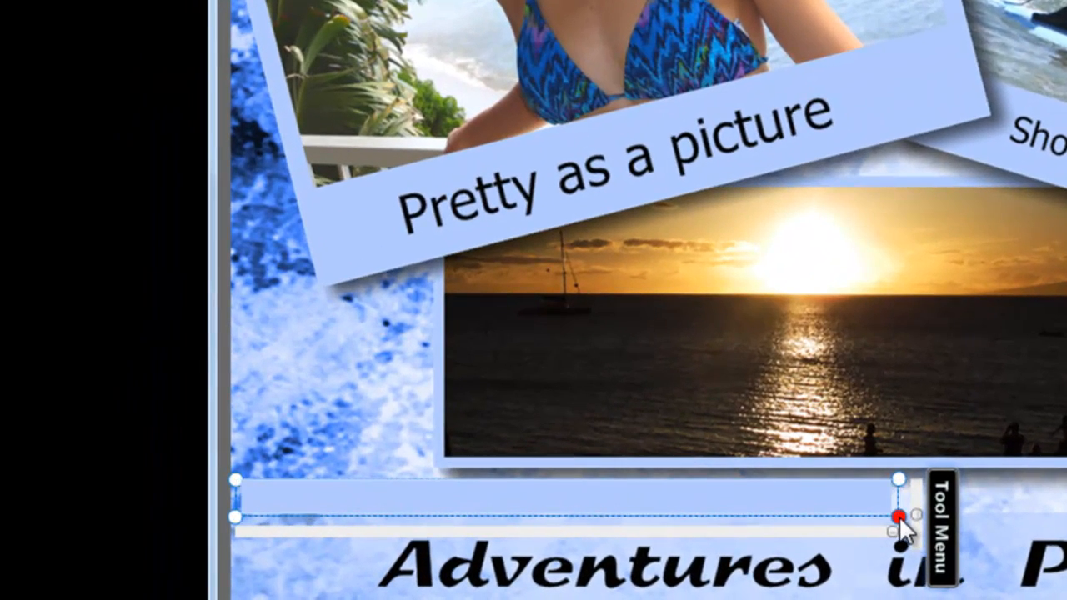
pyautogui.moveTo(898, 518); pyautogui.dragTo(882, 525)
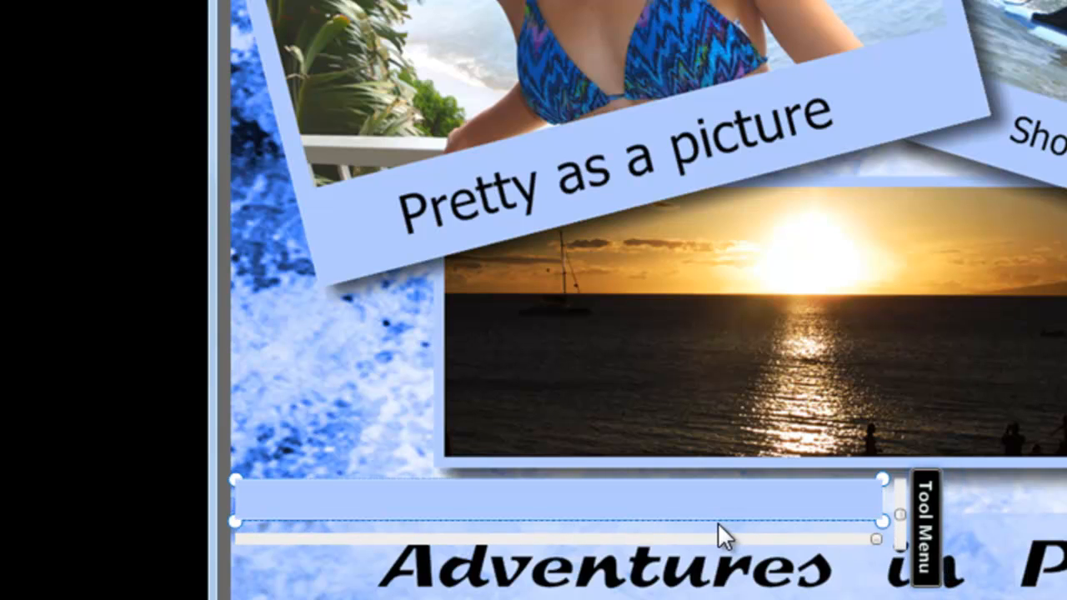
pyautogui.moveTo(718, 506); pyautogui.dragTo(711, 505)
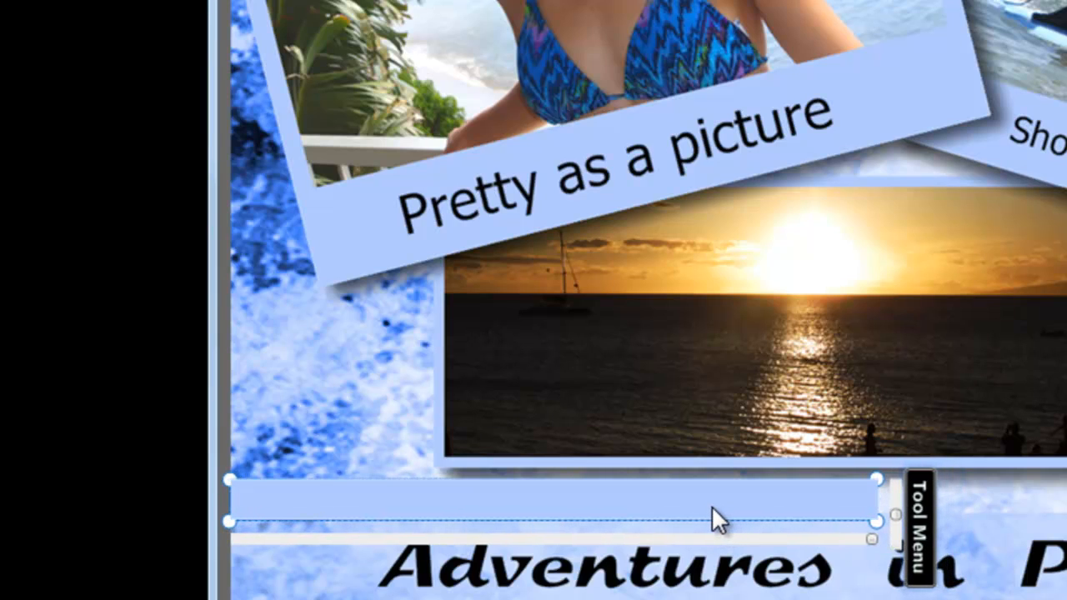
pyautogui.click(310, 425)
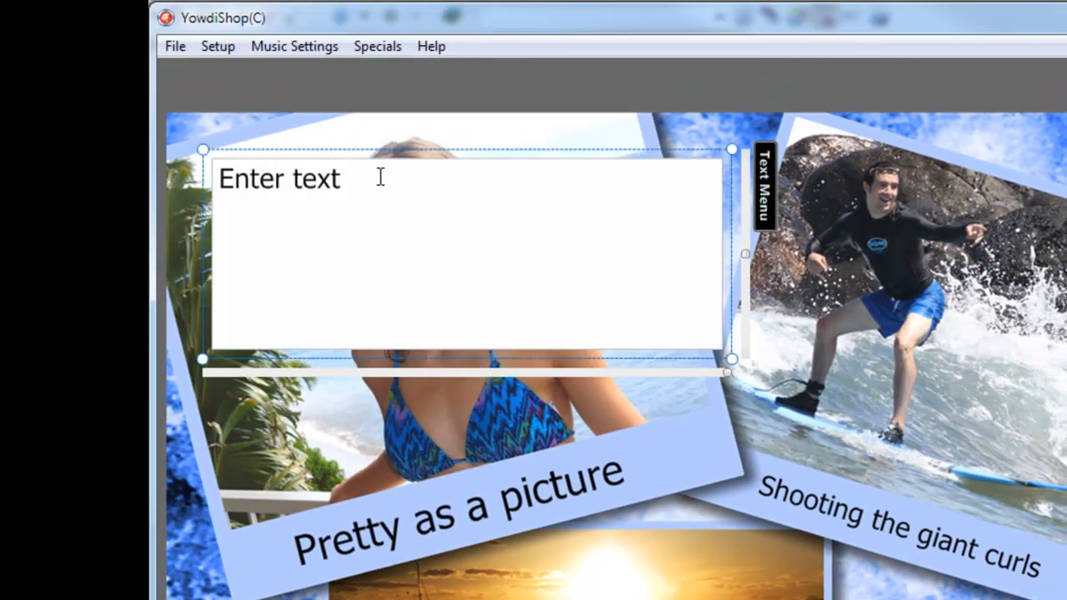
# Replace the new text box's placeholder with widely spaced "Luau", "Surfing", "Beaches" and "Easy Living", and resize the box to fit one line
pyautogui.moveTo(380, 178); pyautogui.dragTo(213, 178)
pyautogui.write('Luau Surfing Beaches Easy Living')
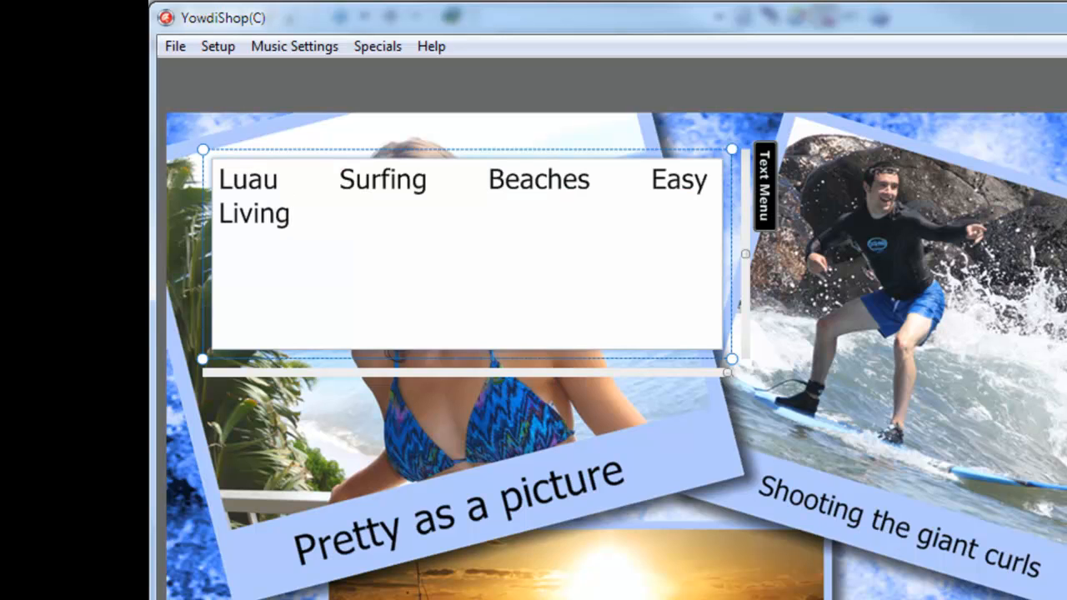
pyautogui.moveTo(732, 359); pyautogui.dragTo(843, 223)
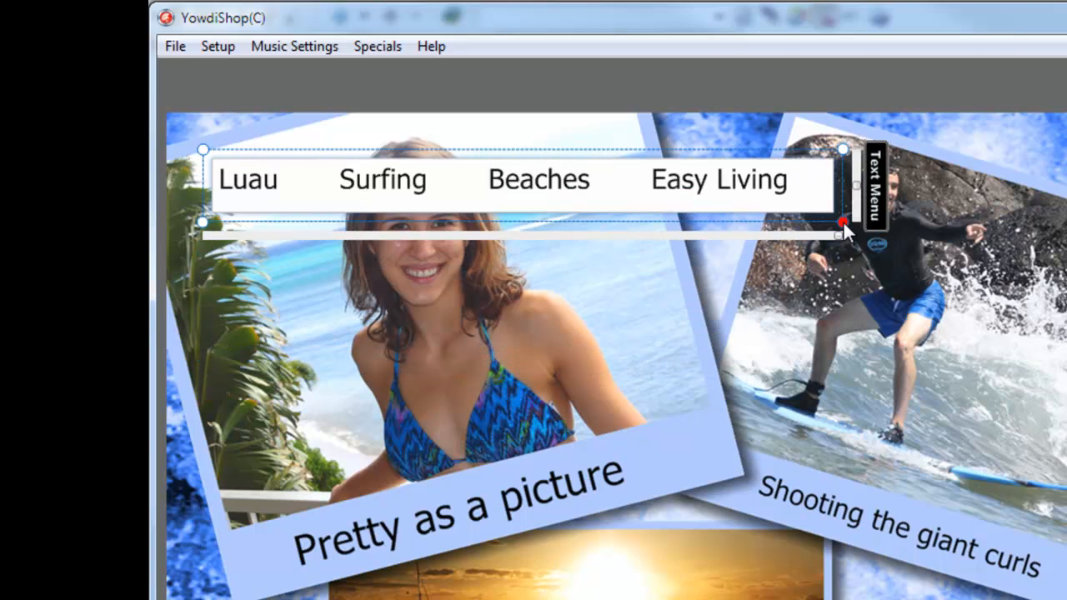
# Set the "Luau Surfing Beaches Easy Living" text to size 16
pyautogui.click(876, 176)
pyautogui.click(926, 107)
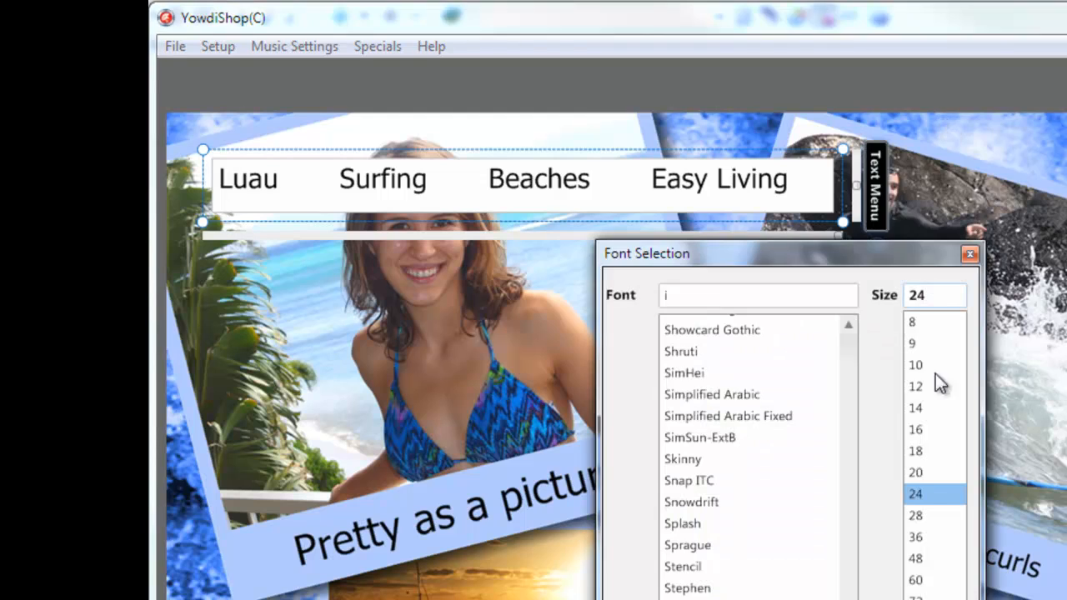
pyautogui.click(923, 432)
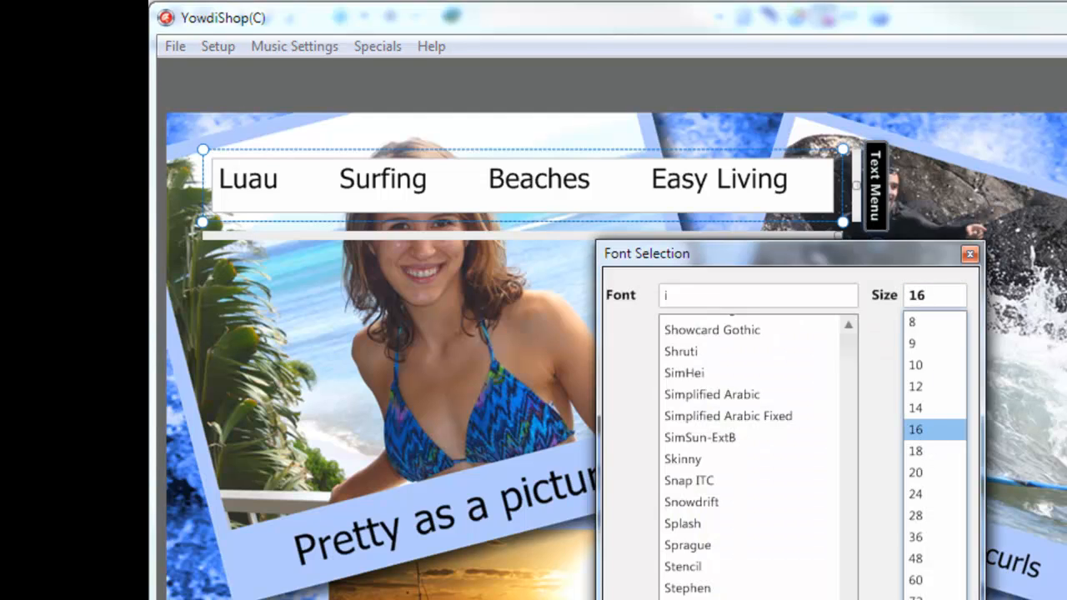
pyautogui.click(751, 599)
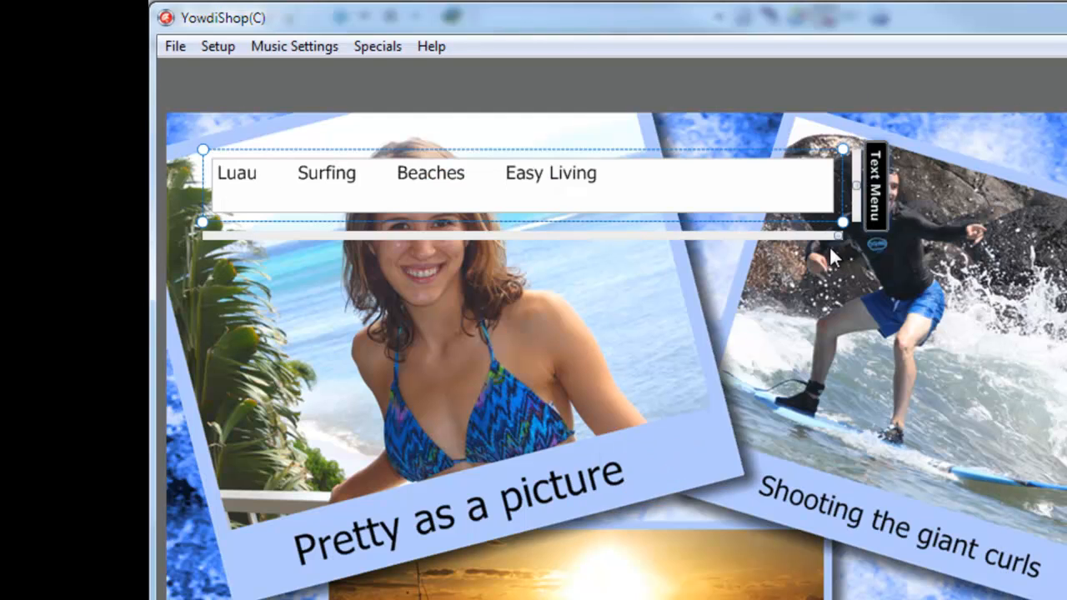
# Set the "Luau Surfing Beaches Easy Living" text to size 18
pyautogui.click(874, 173)
pyautogui.click(929, 107)
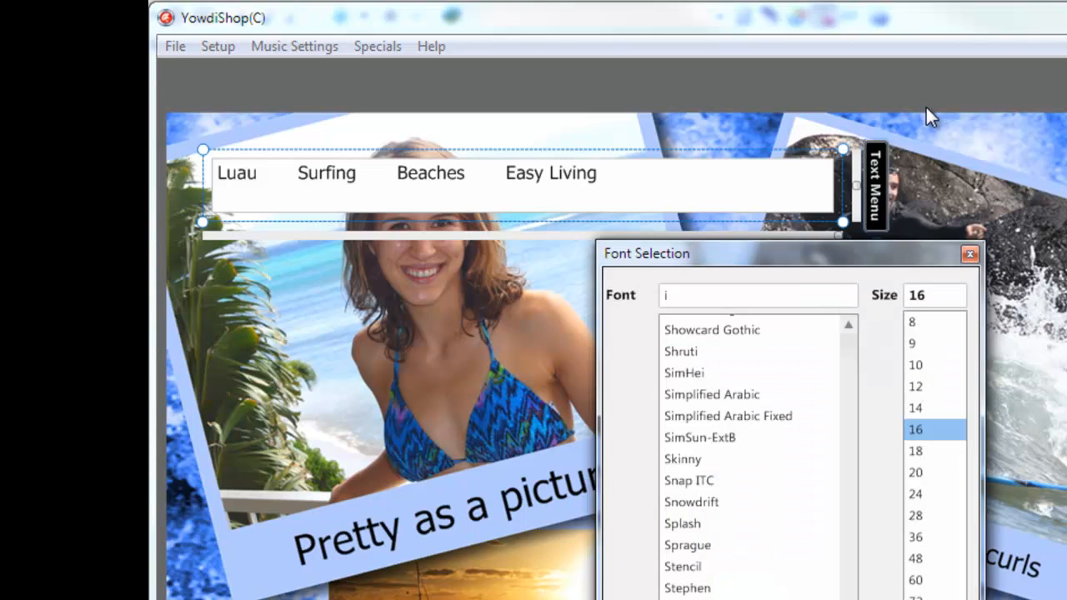
pyautogui.click(924, 451)
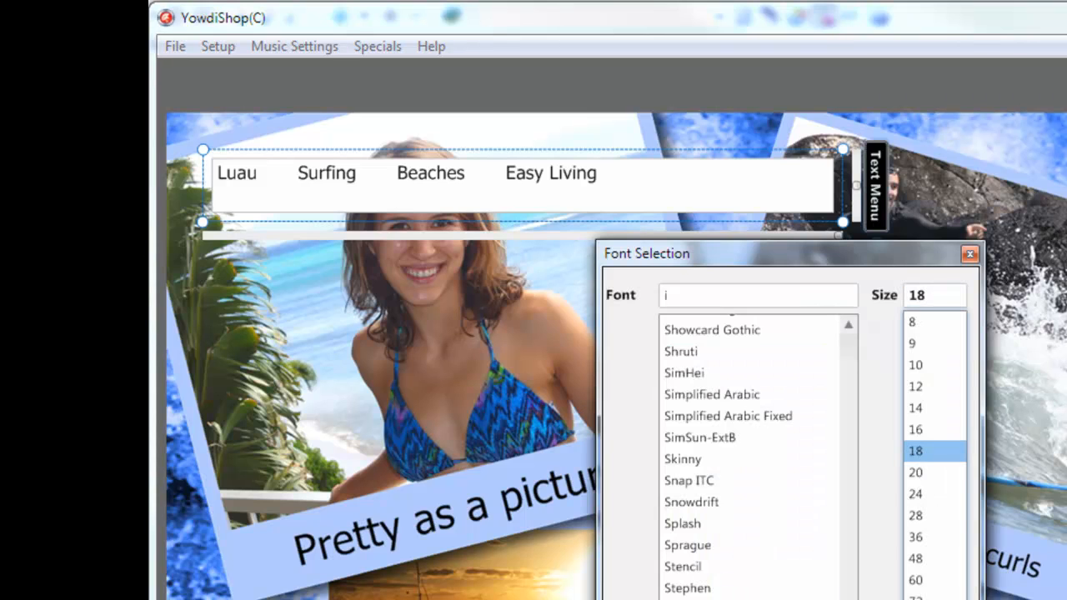
pyautogui.click(751, 599)
# Shrink the "Luau Surfing Beaches Easy Living" box around its text, place it over the light blue bar and deselect it
pyautogui.moveTo(844, 227); pyautogui.dragTo(687, 211)
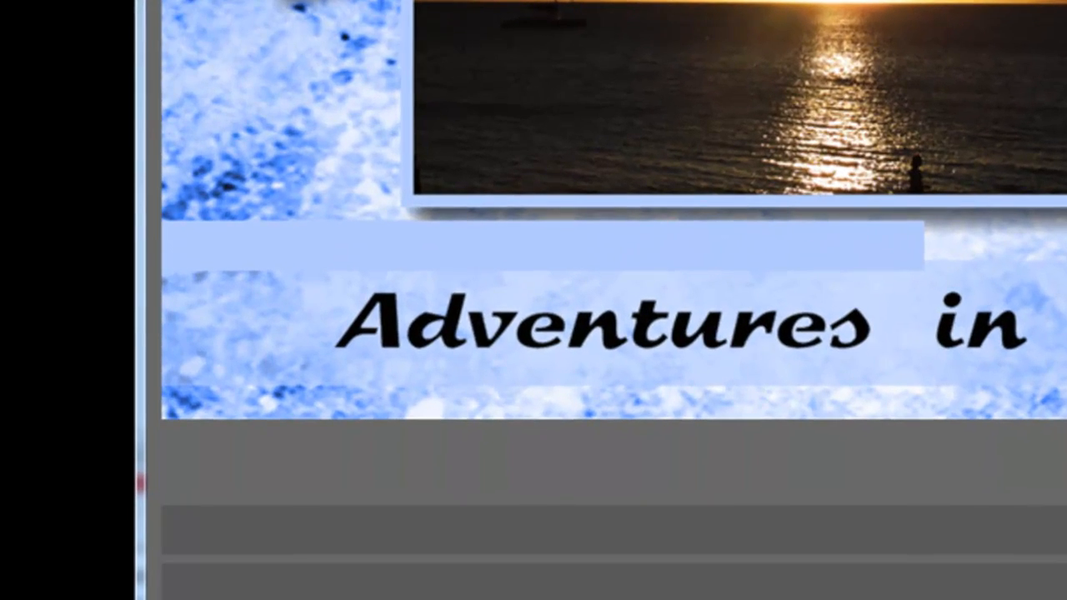
pyautogui.moveTo(534, 0); pyautogui.dragTo(594, 219)
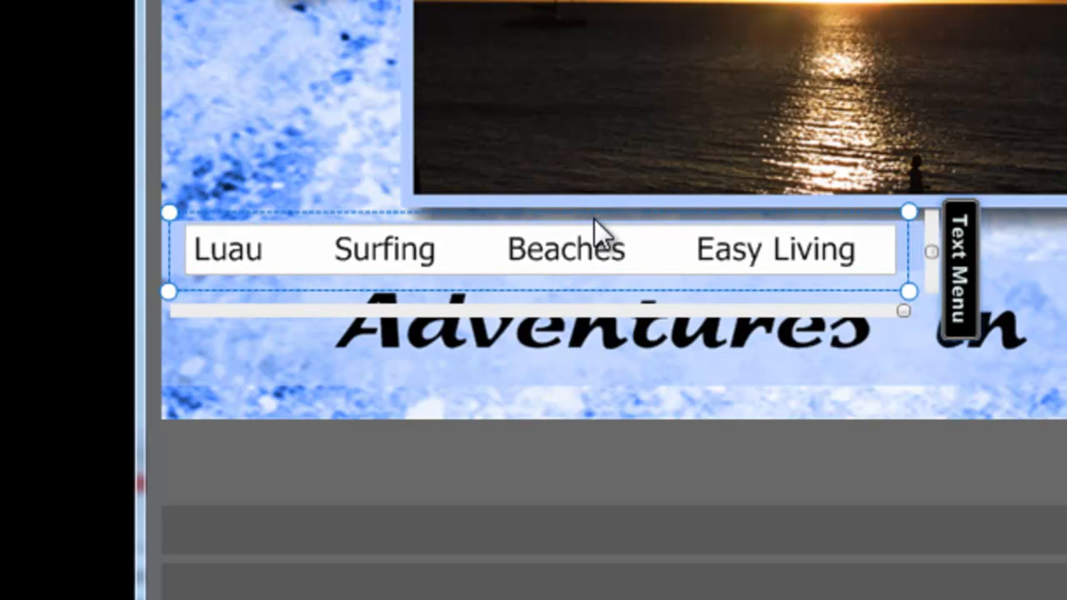
pyautogui.click(302, 136)
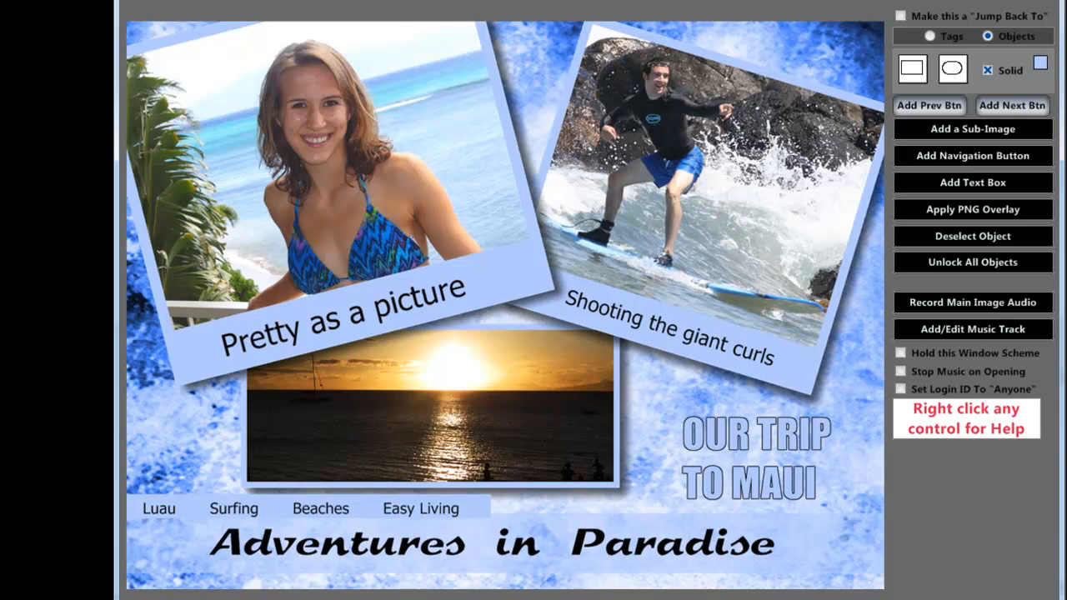
# Start saving the project and agree to render its elements to a non-editable composite
pyautogui.click(132, 0)
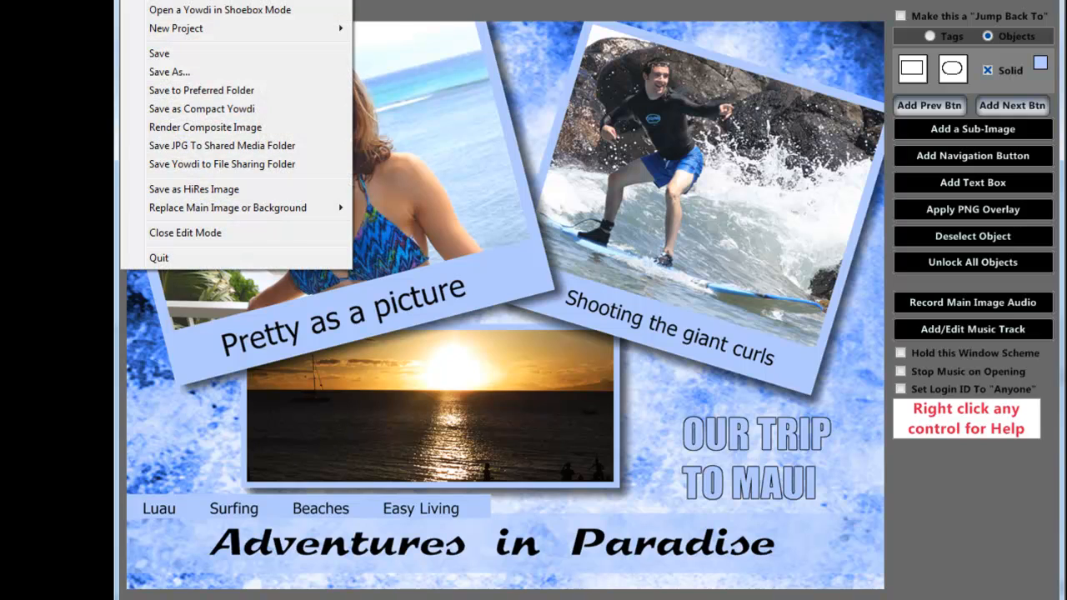
pyautogui.moveTo(158, 0)
pyautogui.click(151, 90)
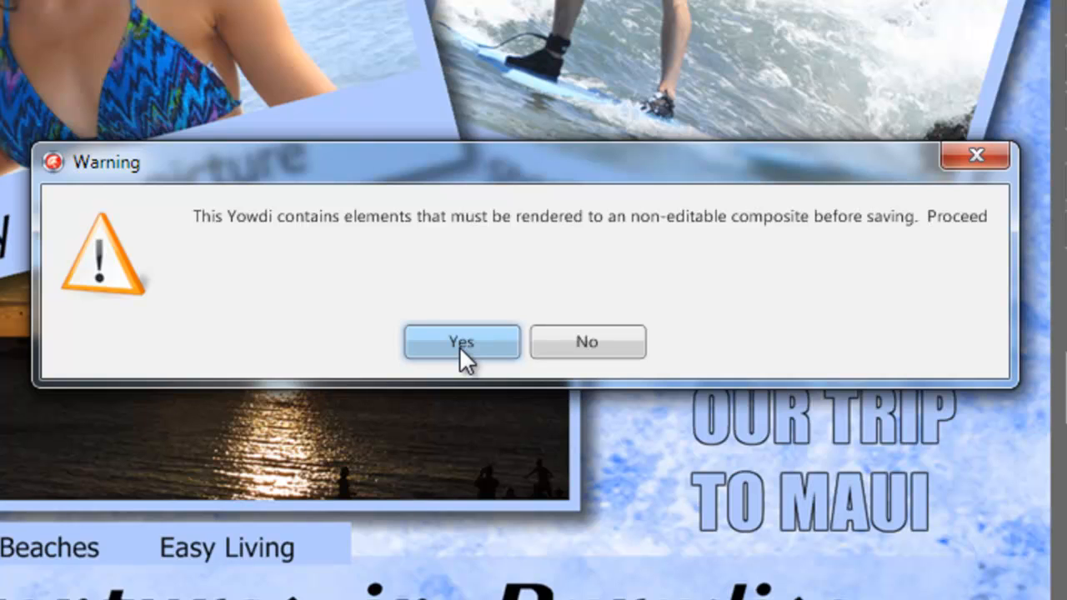
pyautogui.click(459, 346)
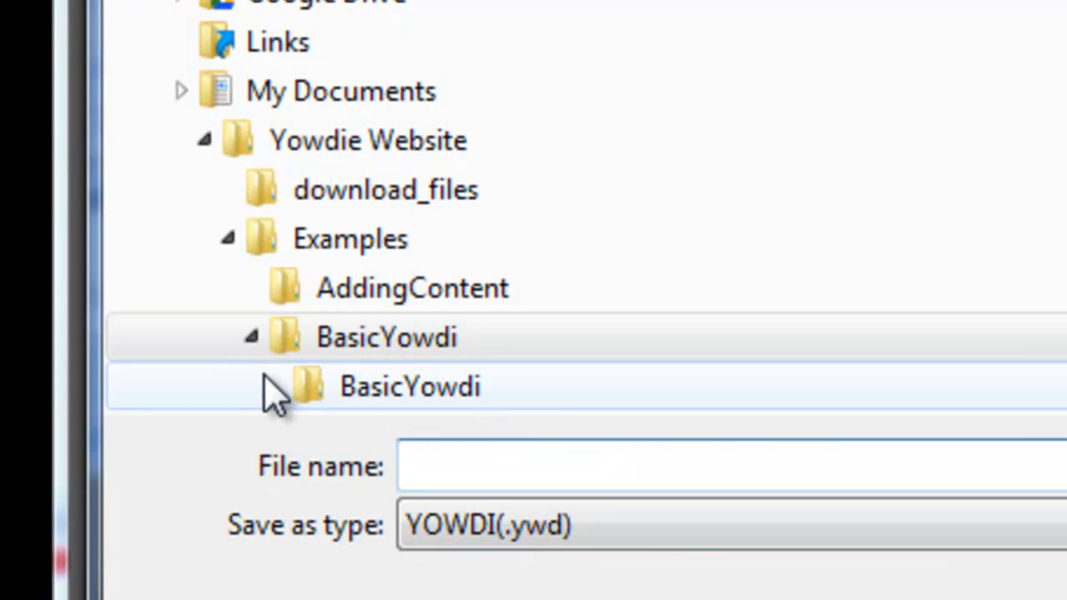
# Save the Yowdi as "Composite" in the Composite folder under Yowdie Website > Examples, using the YOWDI (.ywd) type
pyautogui.click(252, 338)
pyautogui.click(339, 404)
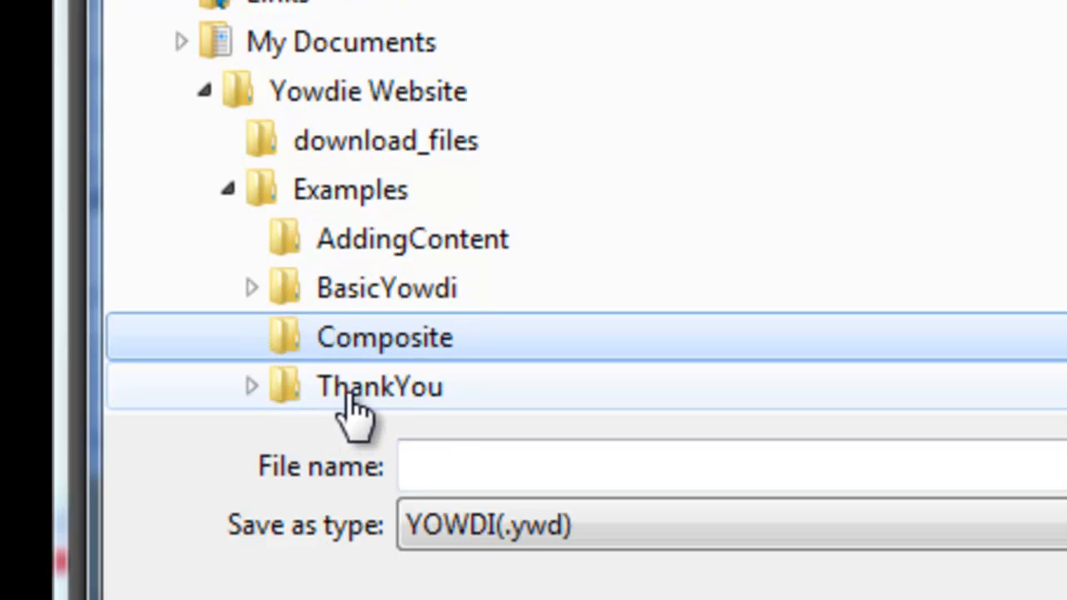
pyautogui.click(474, 472)
pyautogui.write('Co')
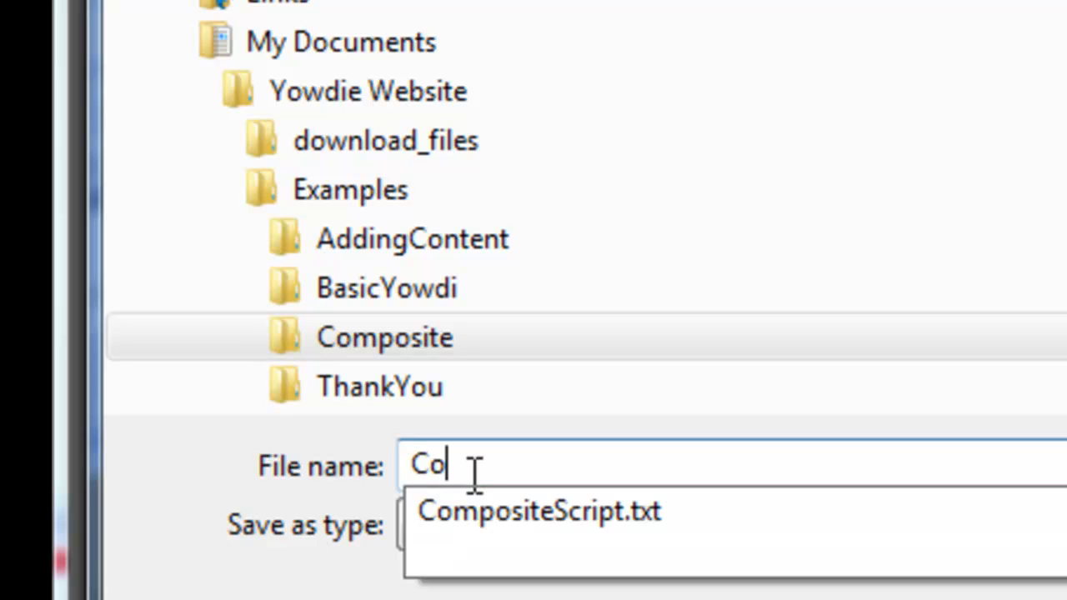
pyautogui.write('mposite')
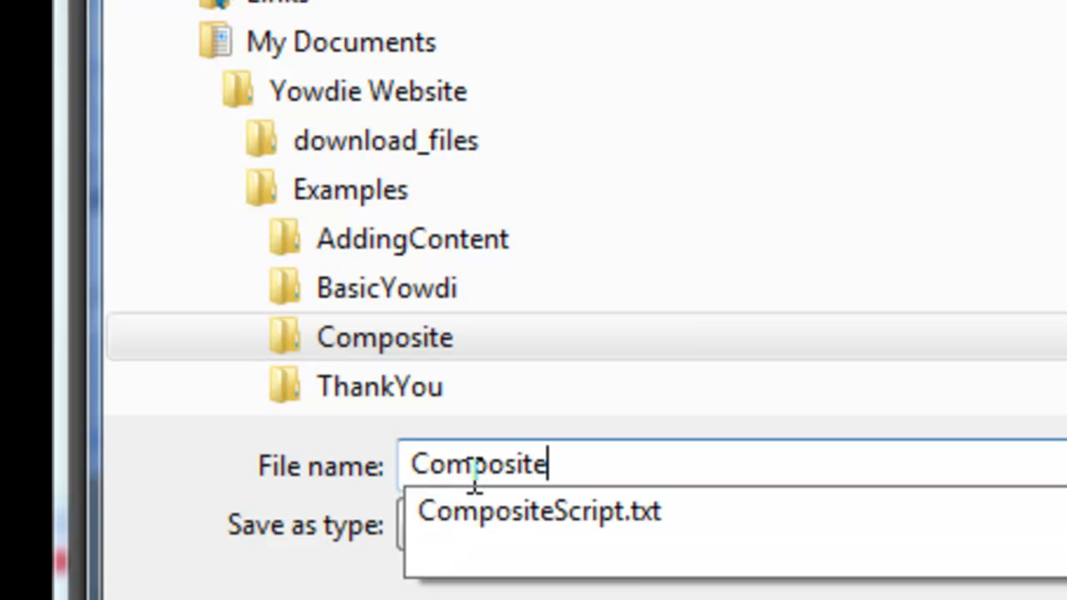
pyautogui.press('Return')
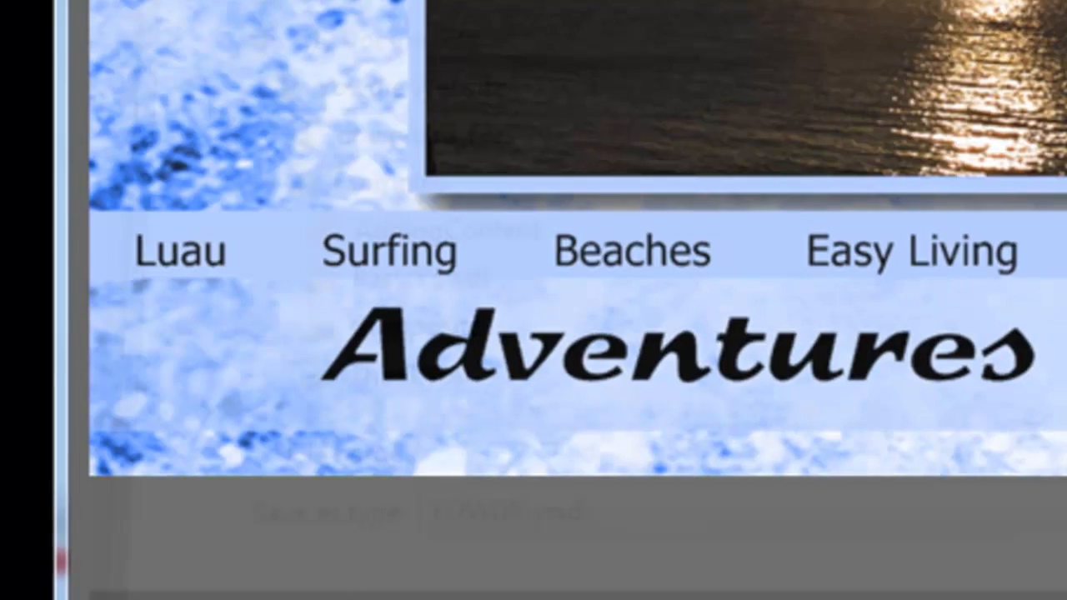